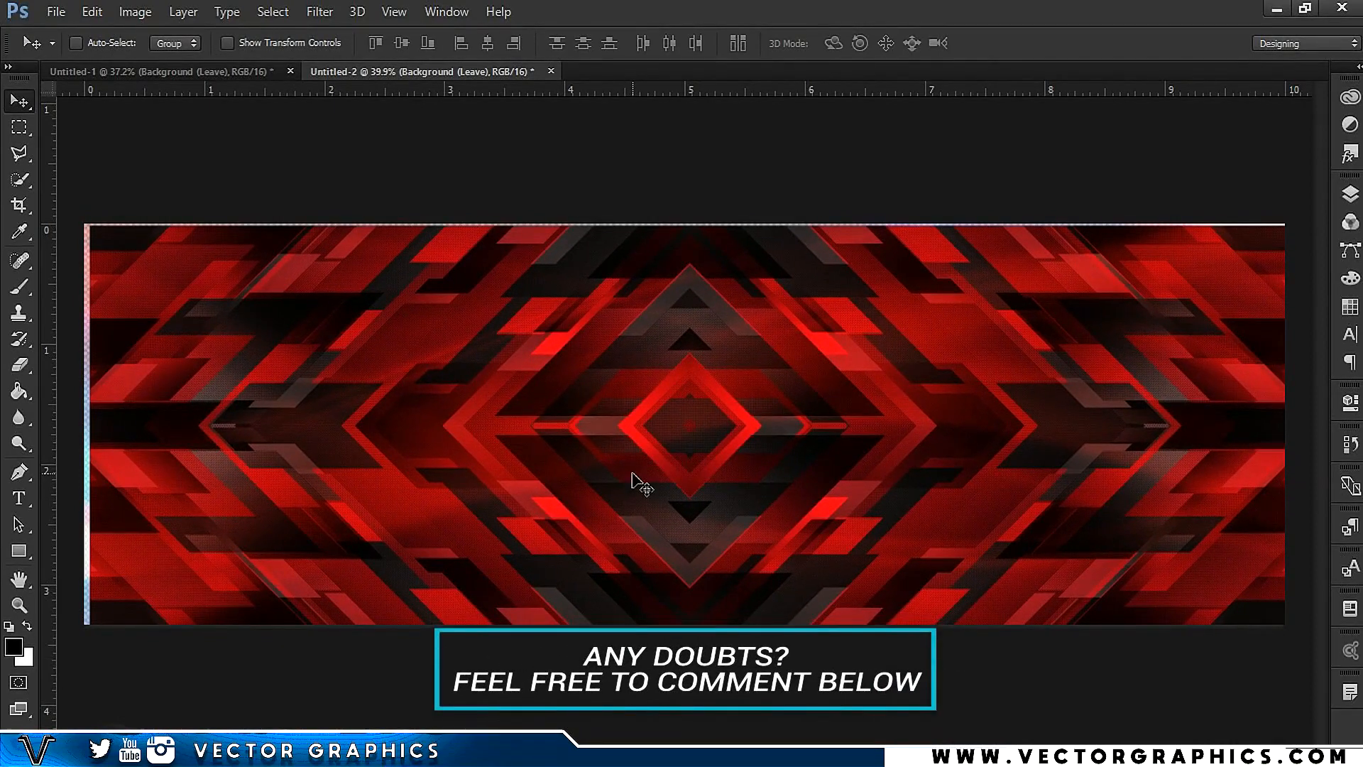
- Free-transform the red pattern layer to about 115.5% and position it so it covers the whole canvas
key("ctrl+r")
key("ctrl+r")
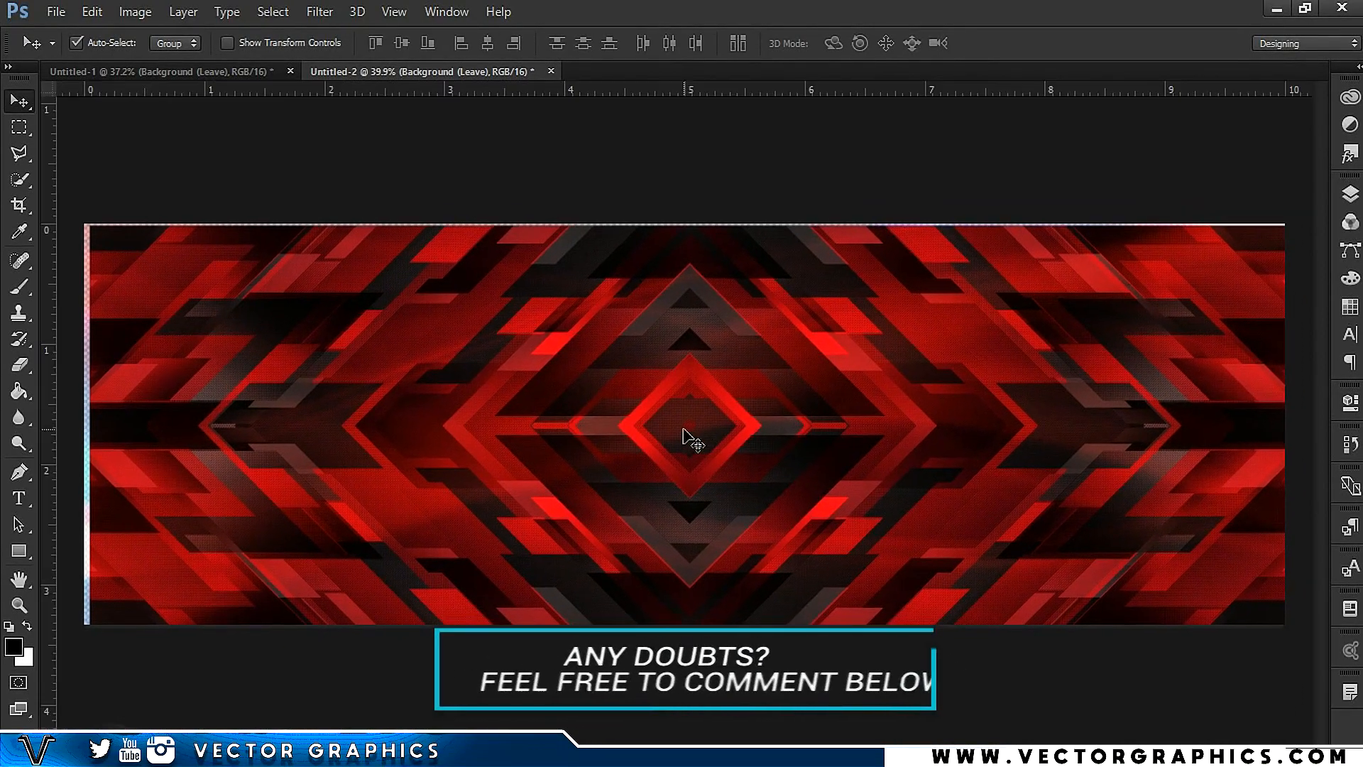
key("ctrl+t")
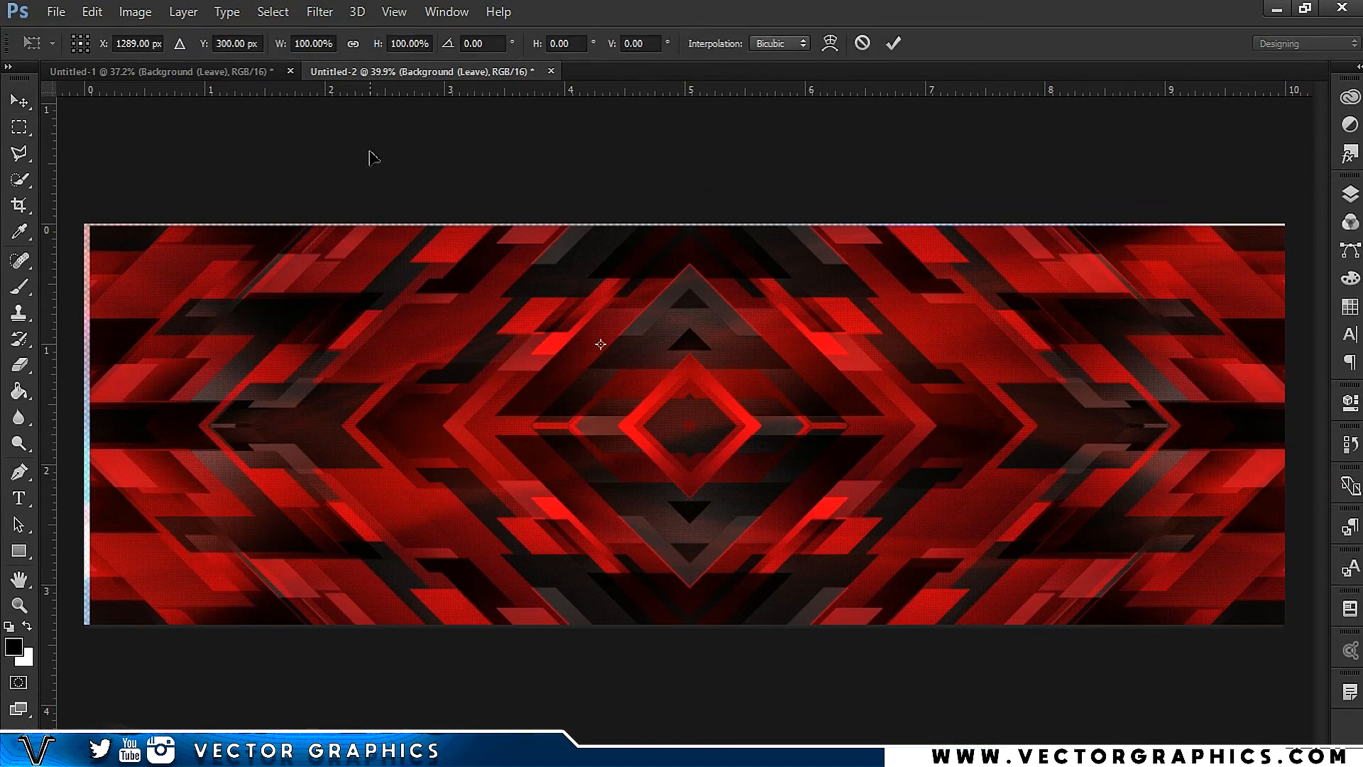
left_click_drag(604, 470, 654, 511)
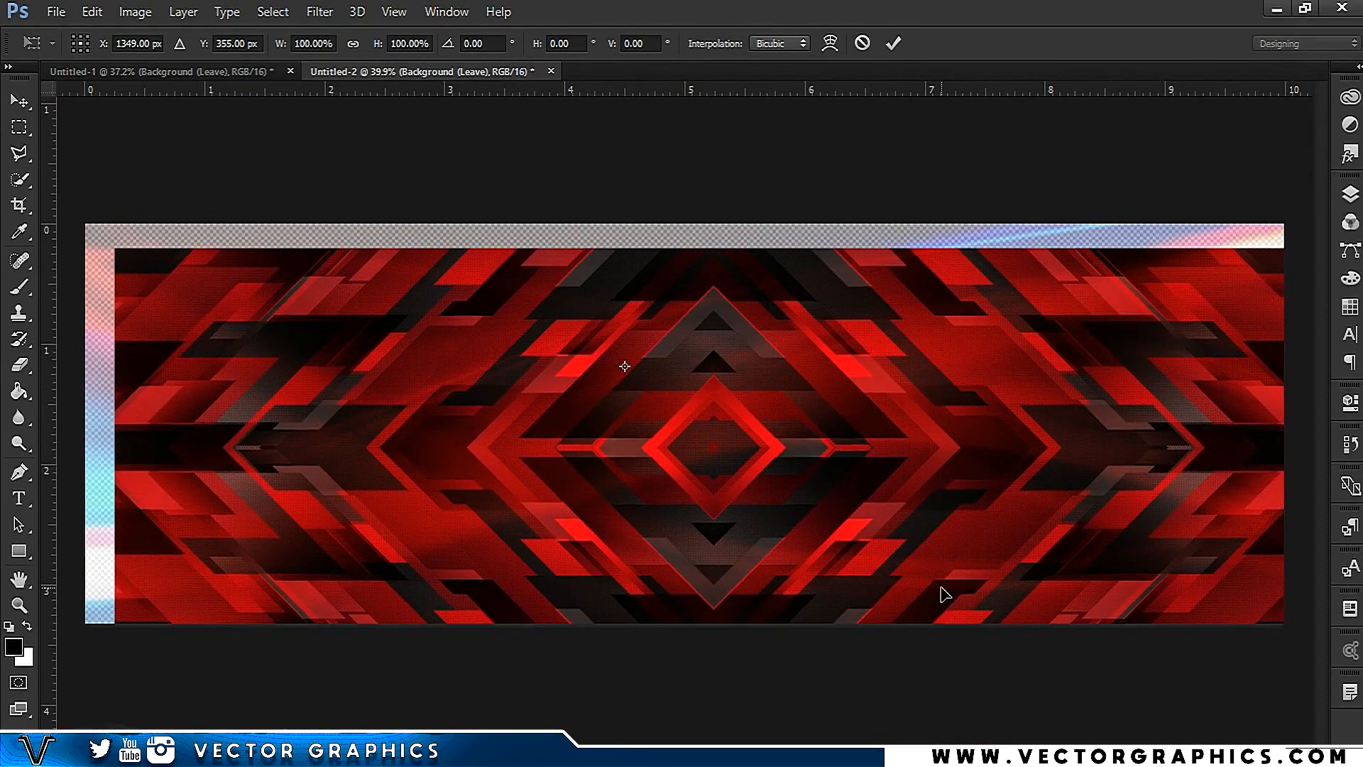
key("ctrl+minus")
key("ctrl+minus")
key("ctrl+minus")
key("ctrl+minus")
key("ctrl+minus")
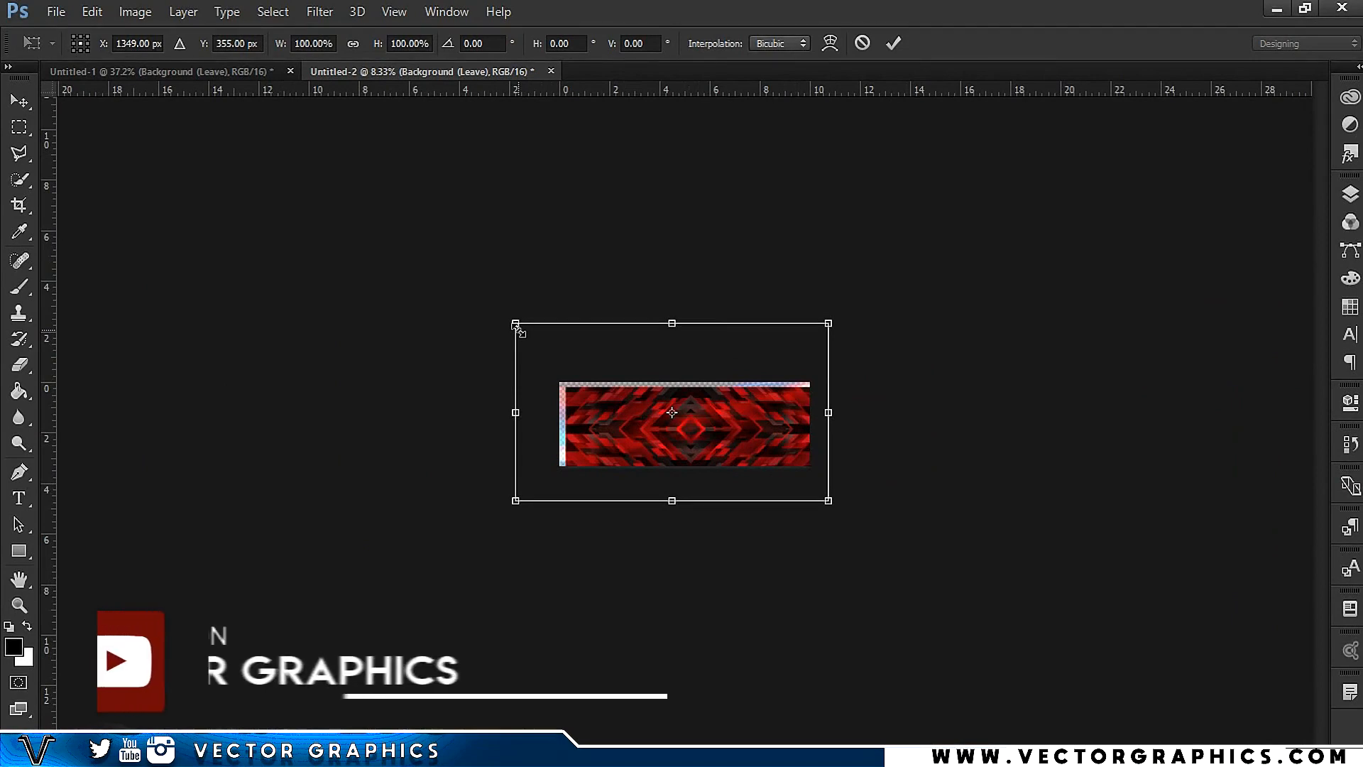
left_click_drag(516, 326, 574, 356)
left_click_drag(715, 475, 688, 466)
left_click_drag(798, 343, 837, 325)
left_click_drag(541, 321, 469, 277)
left_click_drag(764, 456, 779, 482)
mouse_move(481, 302)
left_mouse_down()
mouse_move(497, 314)
mouse_move(486, 311)
left_mouse_up()
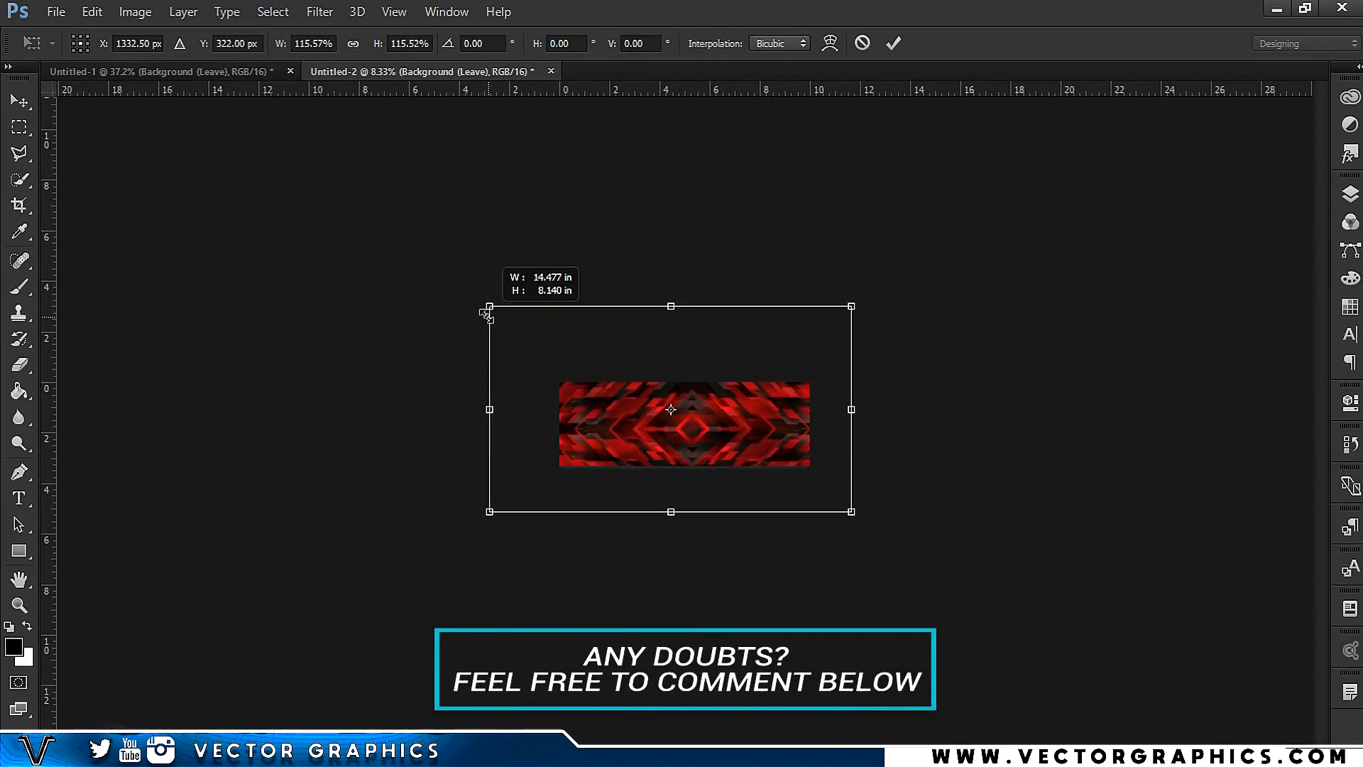
left_click_drag(780, 471, 770, 469)
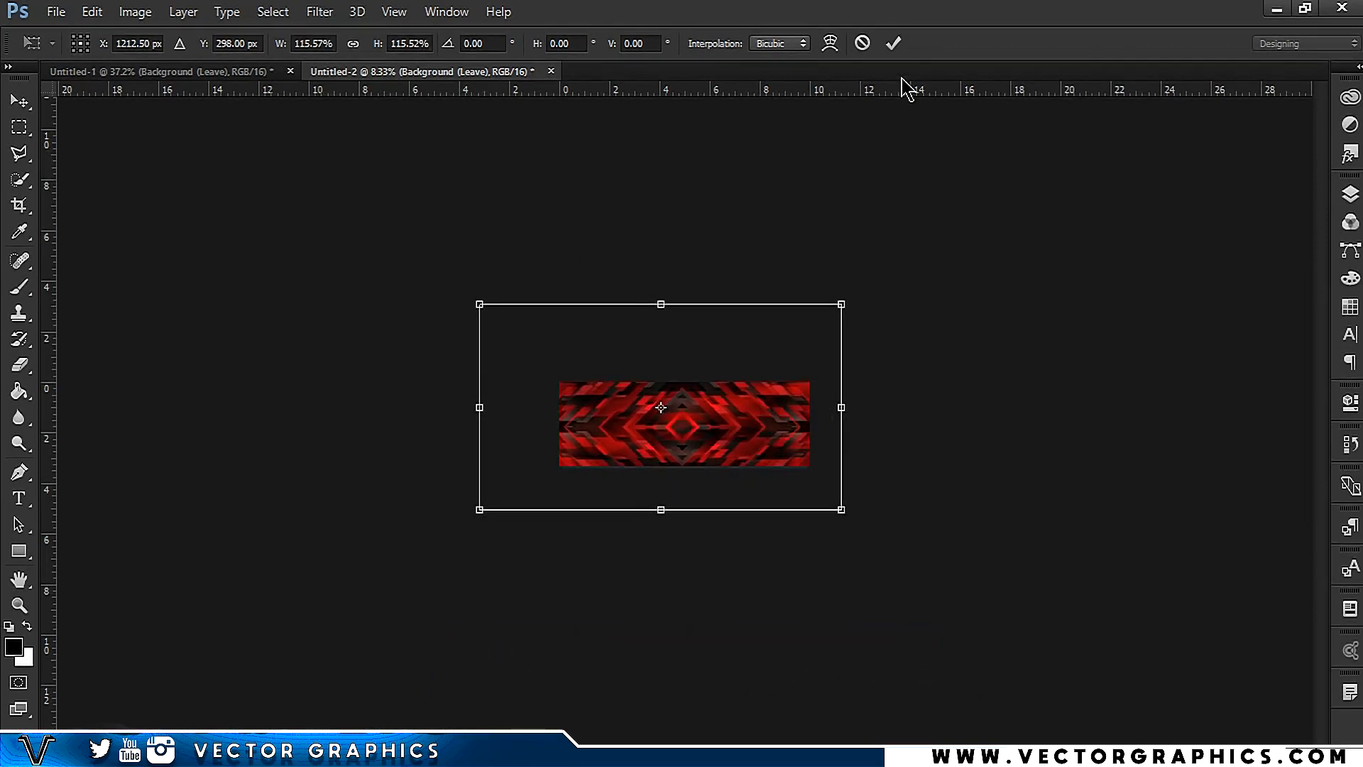
key("Return")
- Align the pattern layer to the canvas centre and reposition it by hand so the diamond sits mid-banner
key("z")
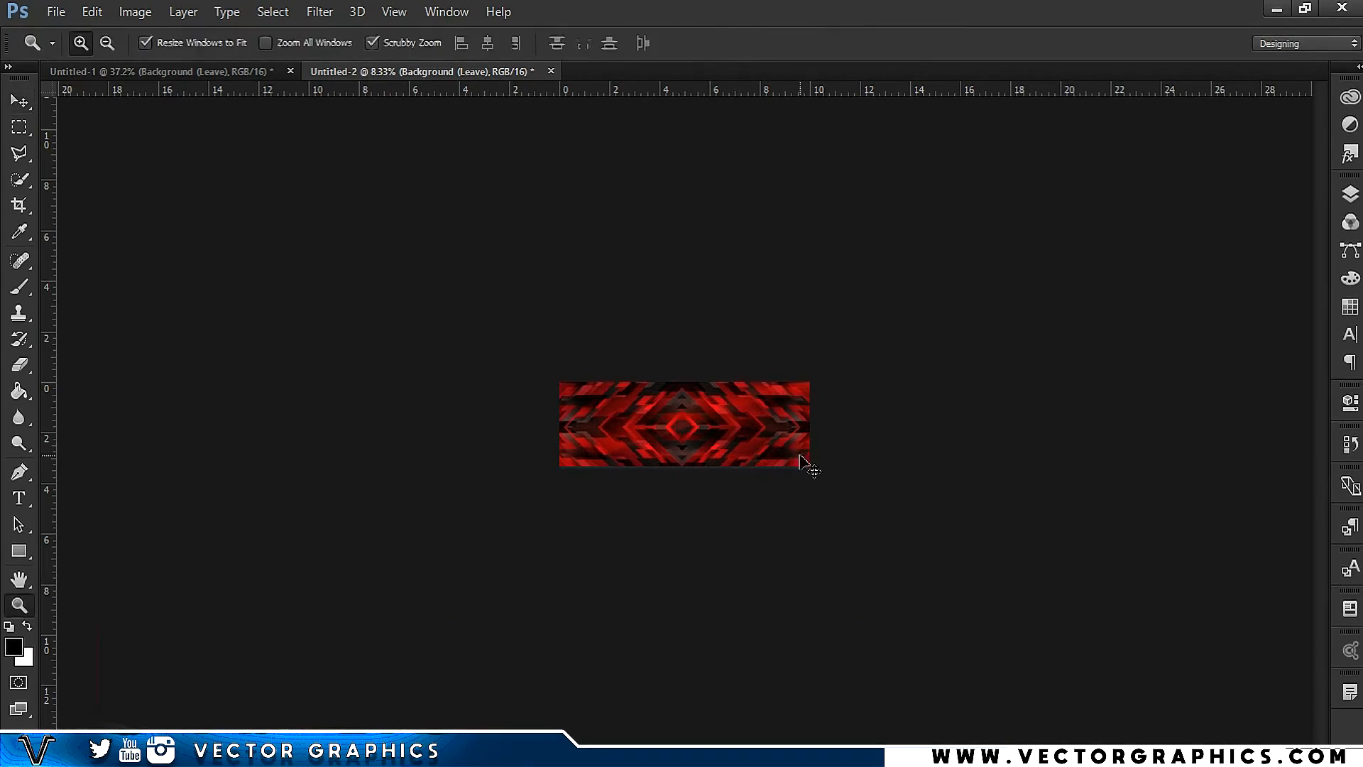
left_click_drag(805, 463, 909, 546)
key("ctrl+a")
key("v")
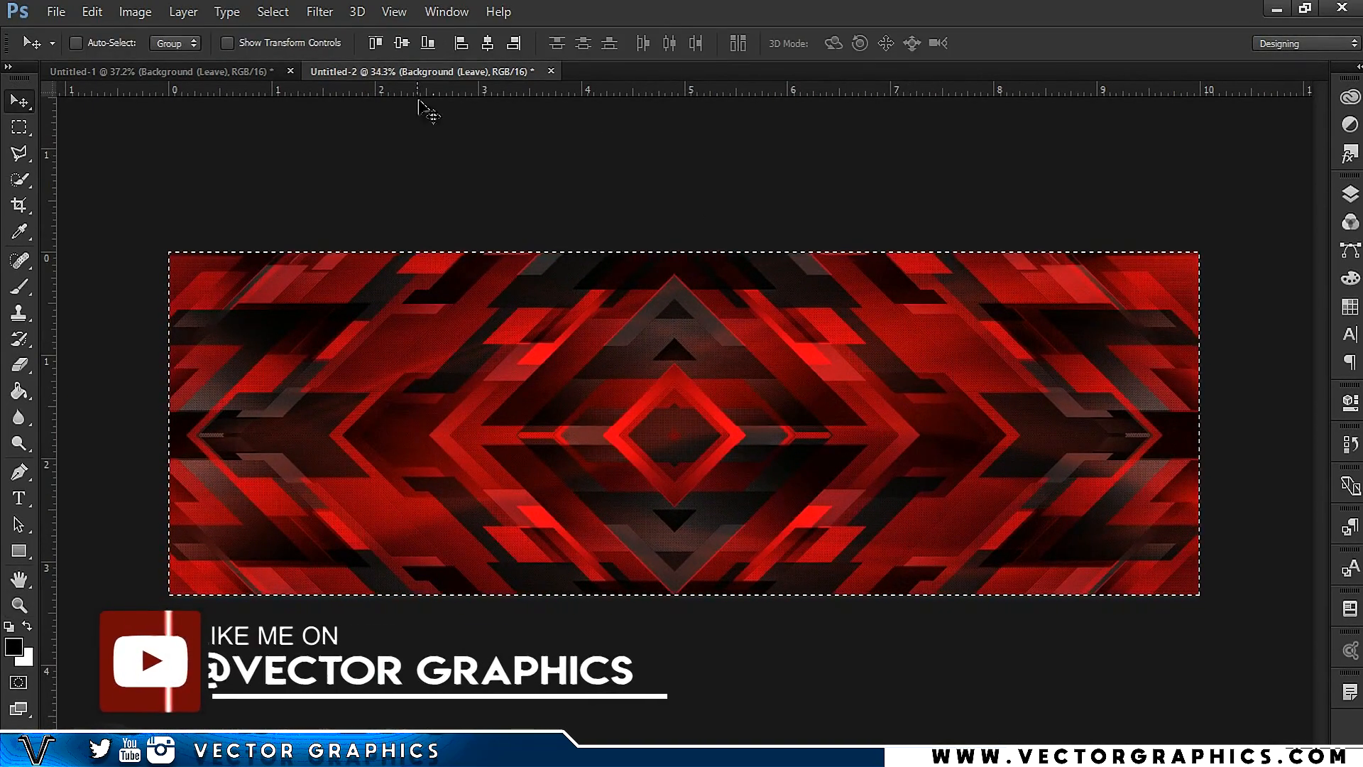
left_click(402, 44)
left_click(487, 44)
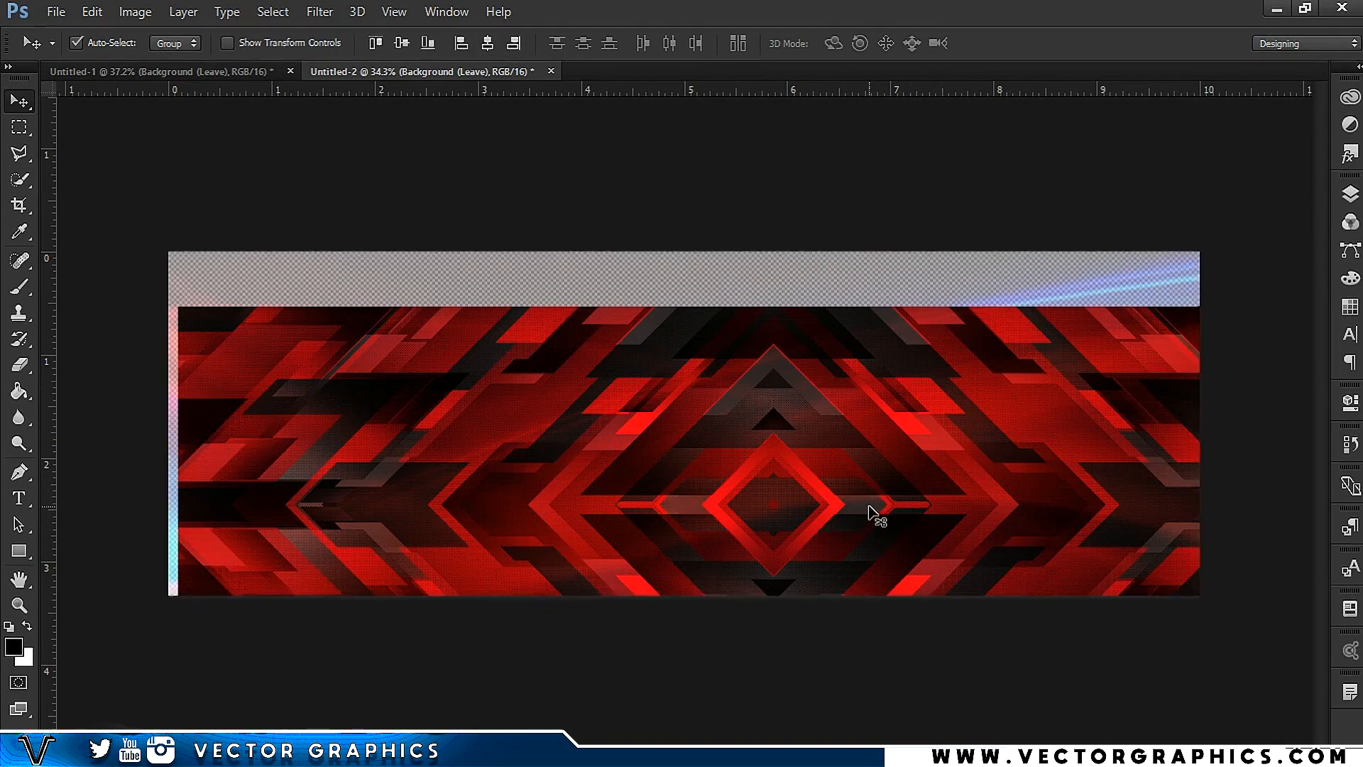
left_click_drag(842, 487, 779, 446)
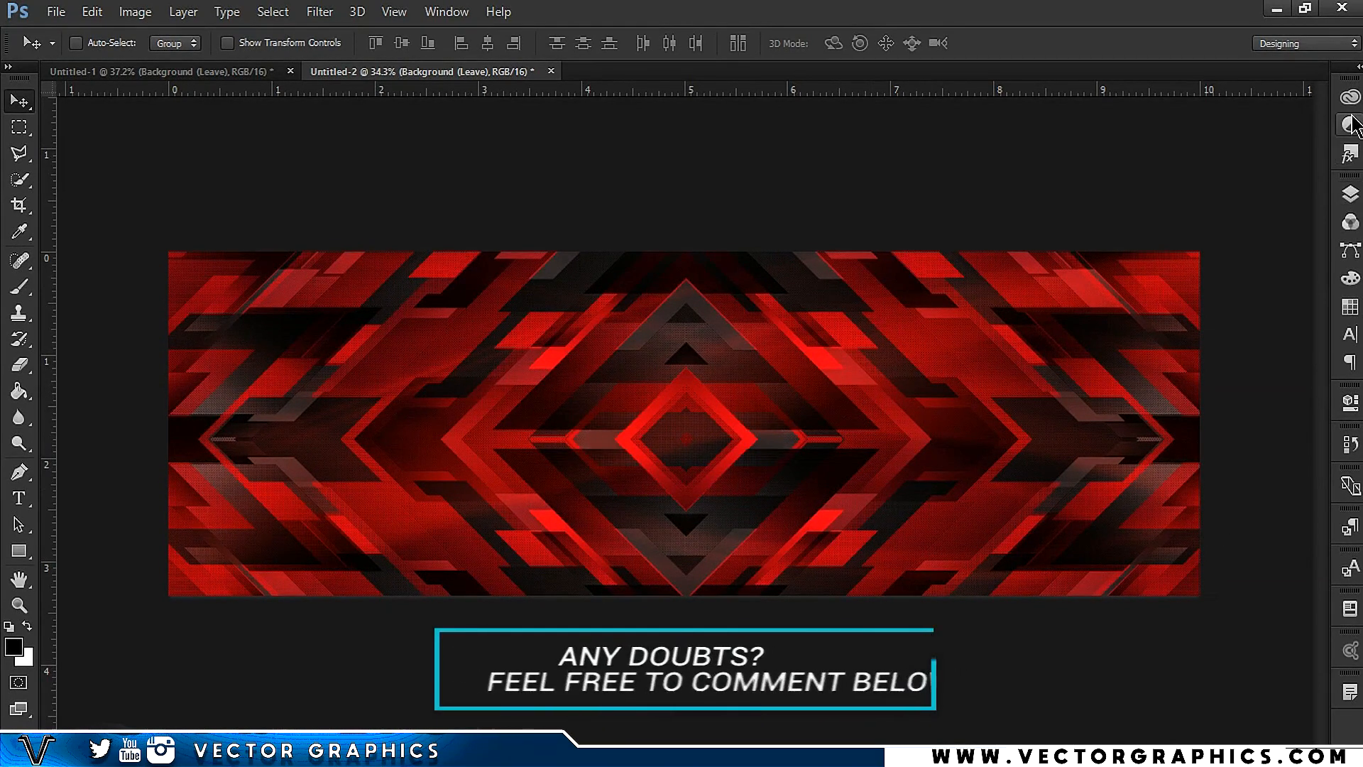
- Add a Curves adjustment layer above the pattern with a slight S-curve that darkens the shadows and lifts the highlights
left_click(1353, 188)
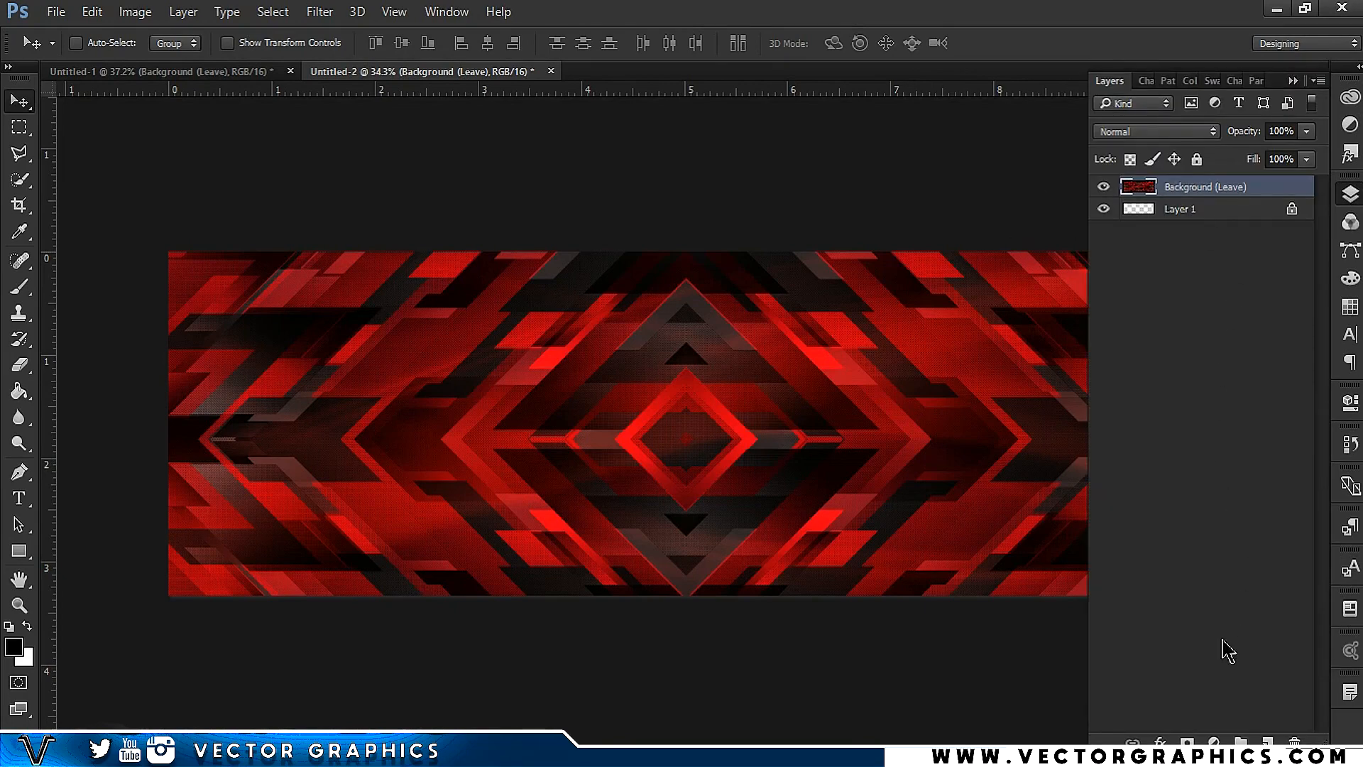
left_click(1214, 743)
left_click(1215, 419)
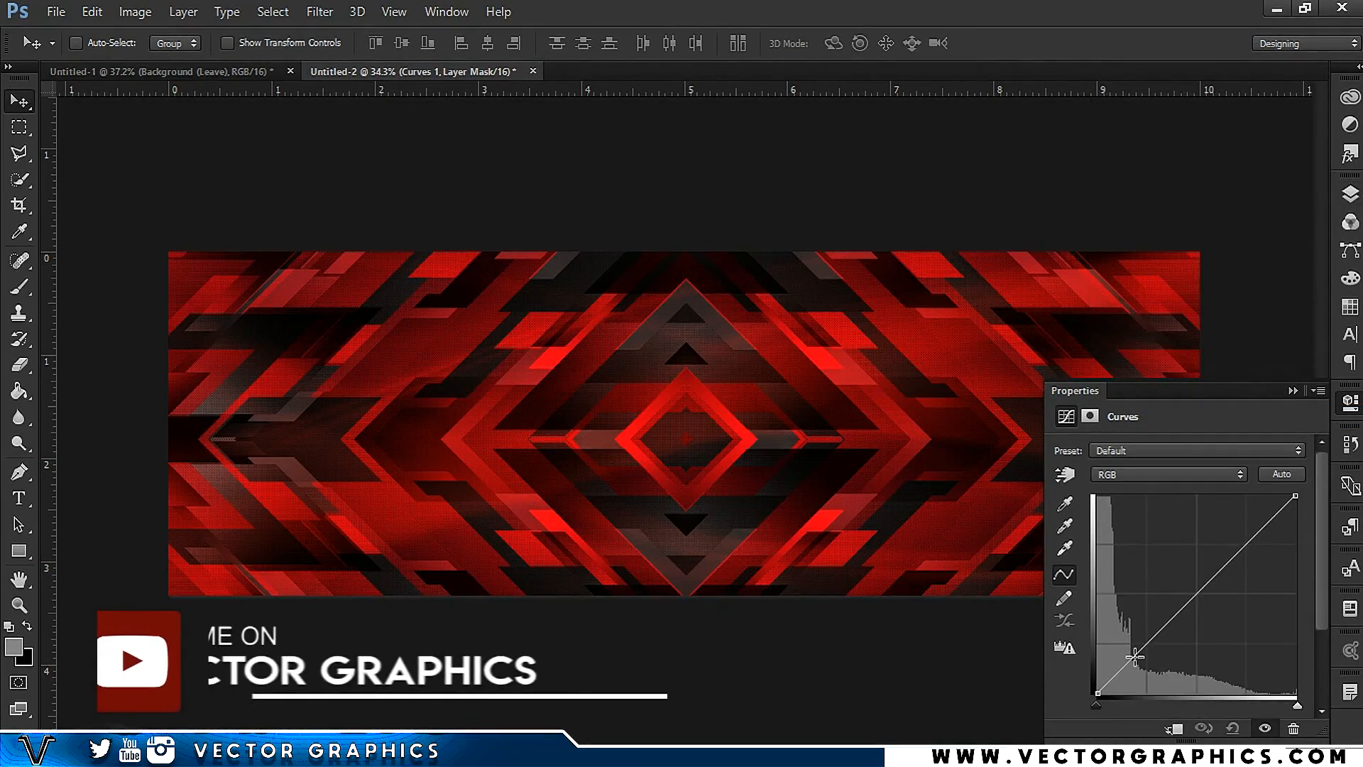
left_click_drag(1135, 657, 1140, 662)
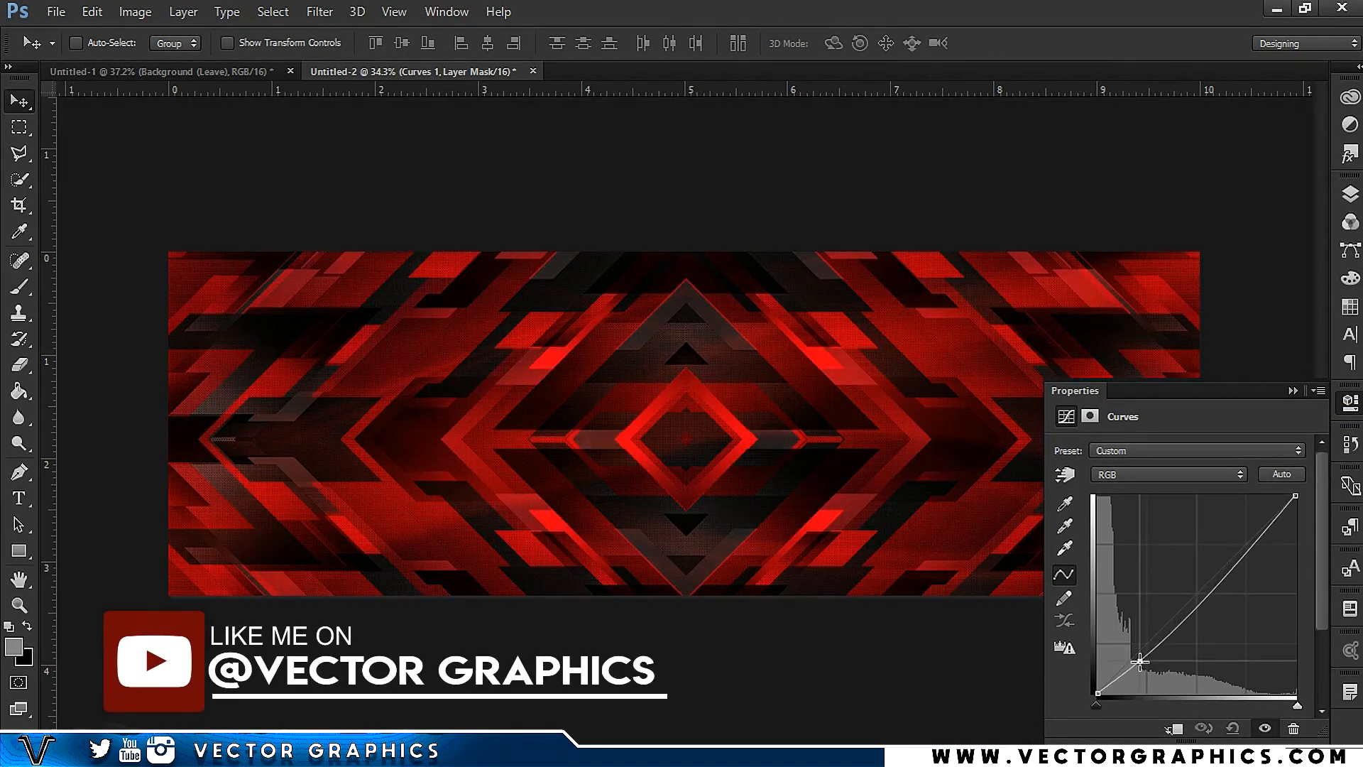
left_click_drag(1239, 562, 1237, 559)
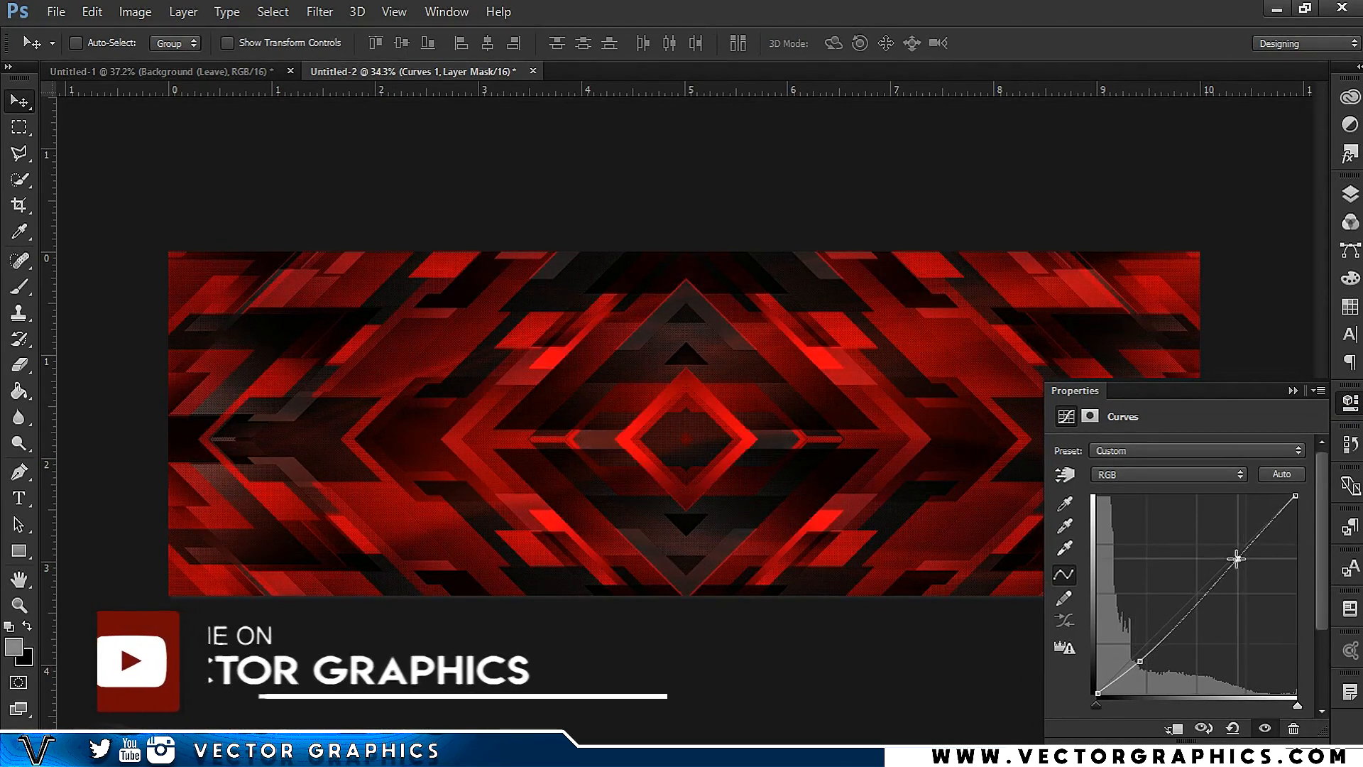
left_click(1293, 390)
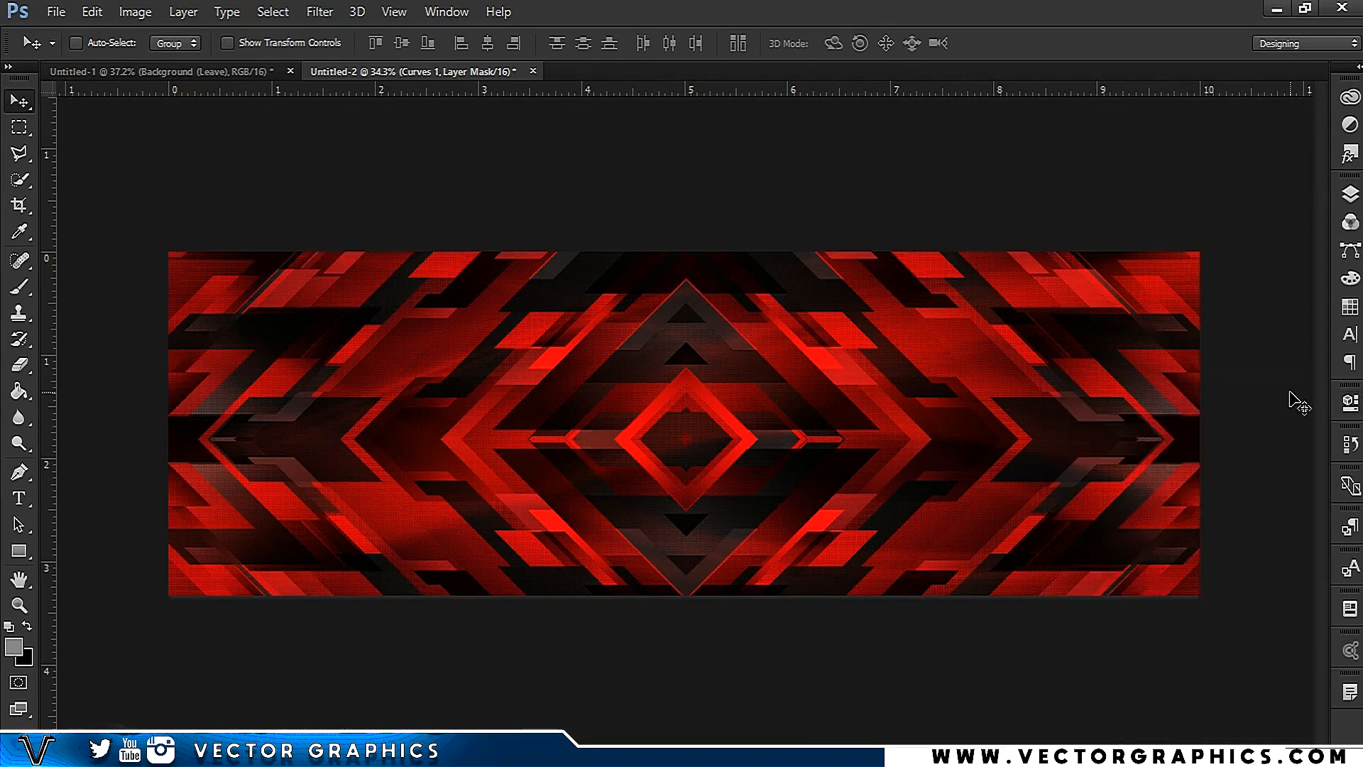
- Add a Vibrance adjustment layer with Vibrance +13 and Saturation +15
left_click(1351, 196)
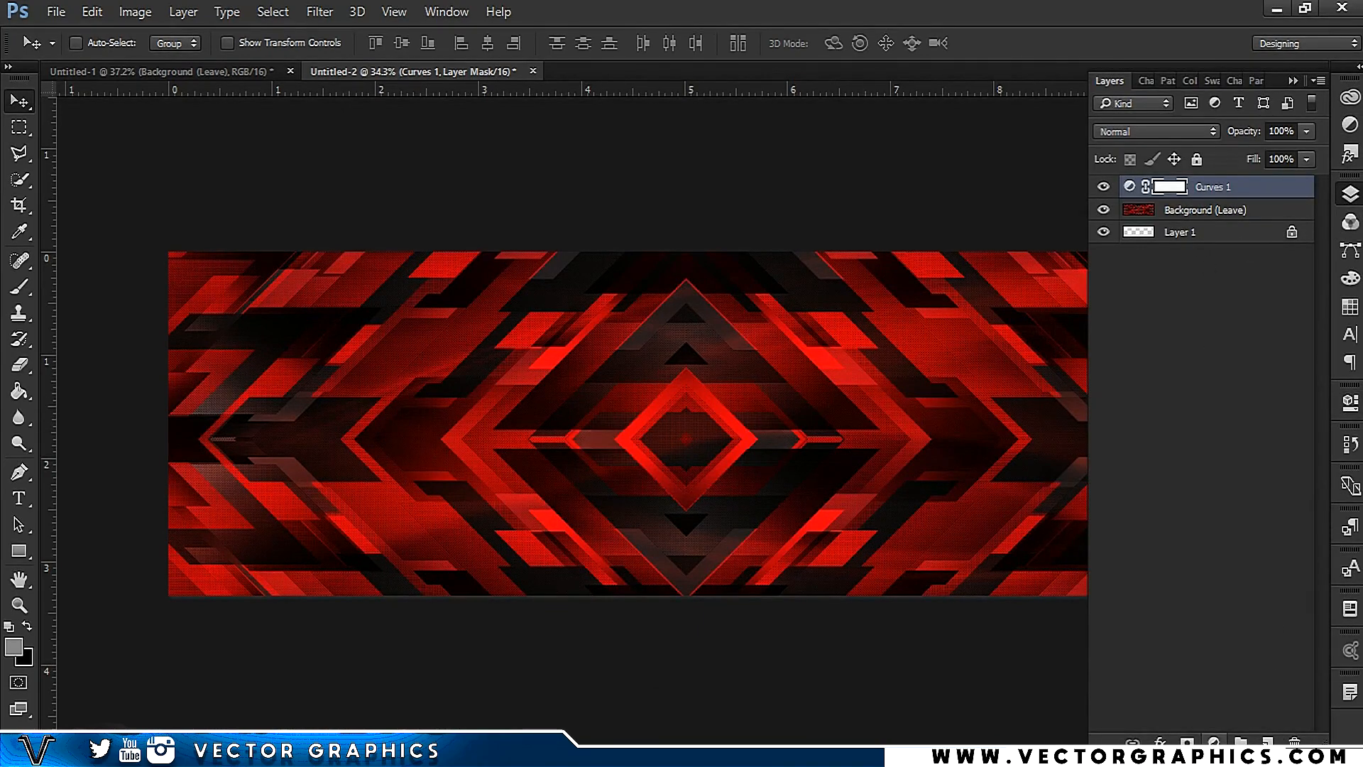
left_click(1215, 742)
left_click(1261, 480)
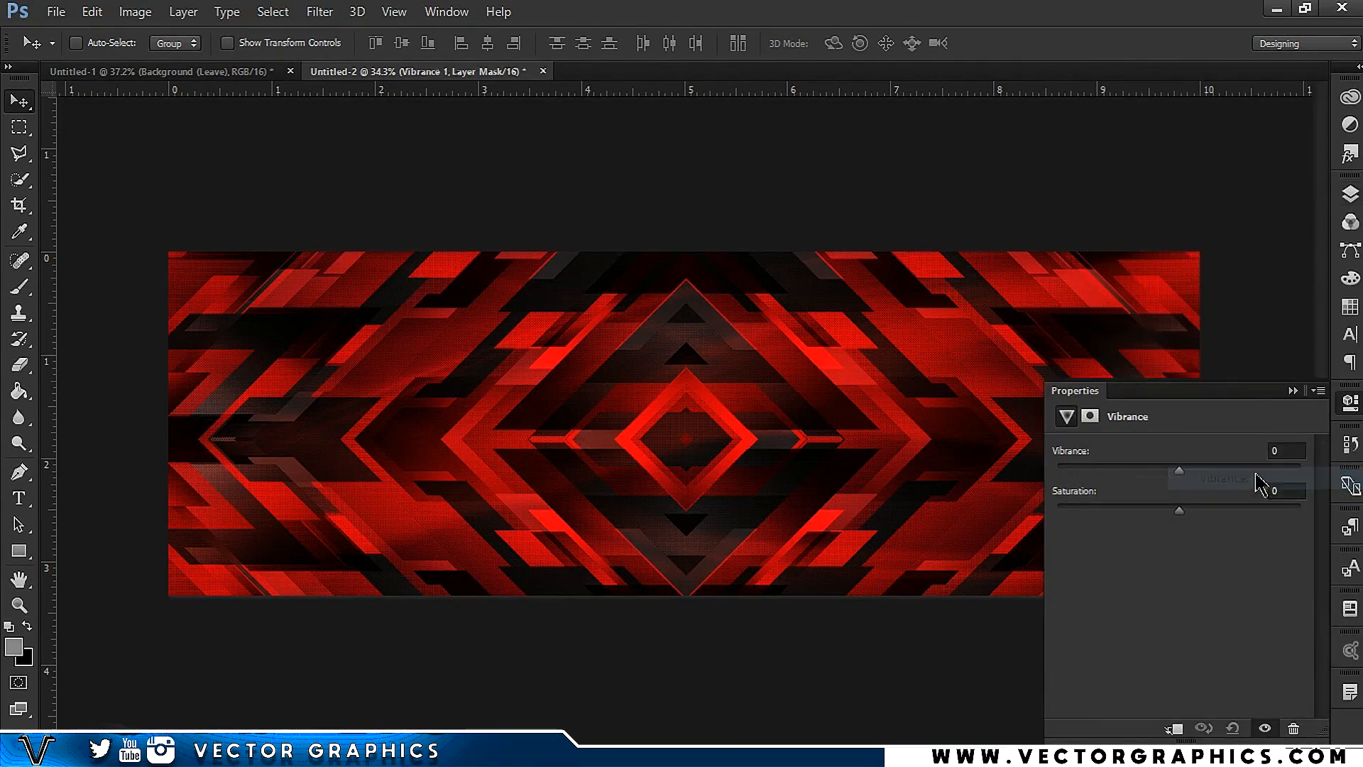
left_click_drag(1176, 470, 1217, 513)
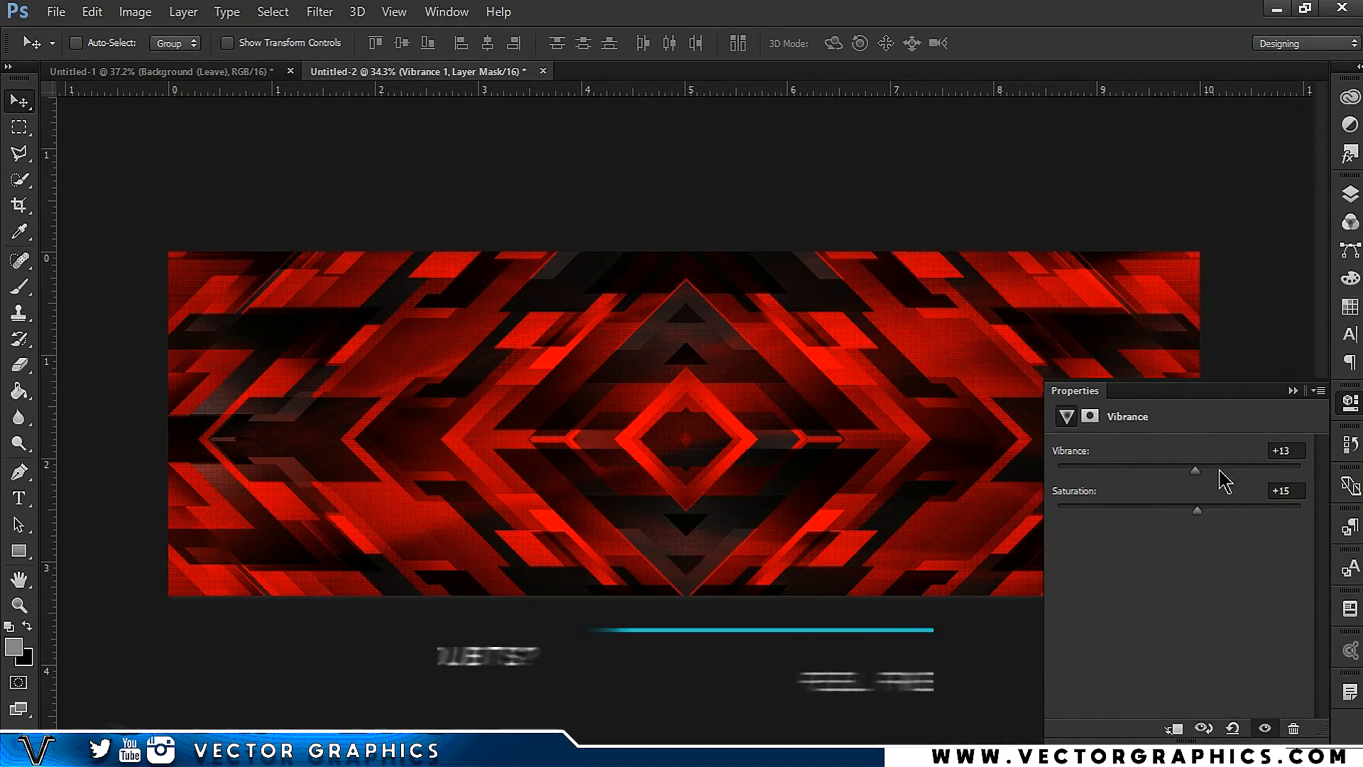
left_click(1293, 390)
- Add a Brightness/Contrast adjustment layer with Brightness -15 and Contrast 16
left_click(1351, 193)
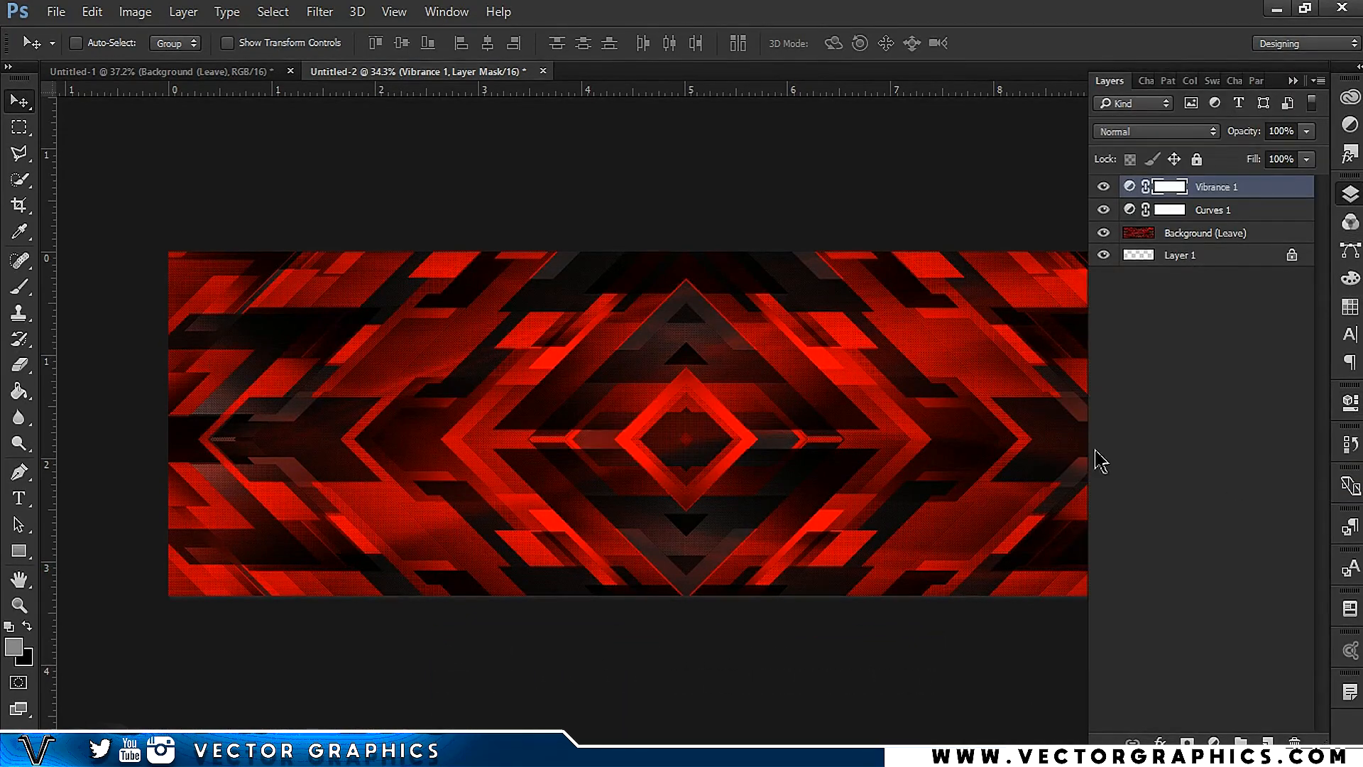
left_click(1214, 742)
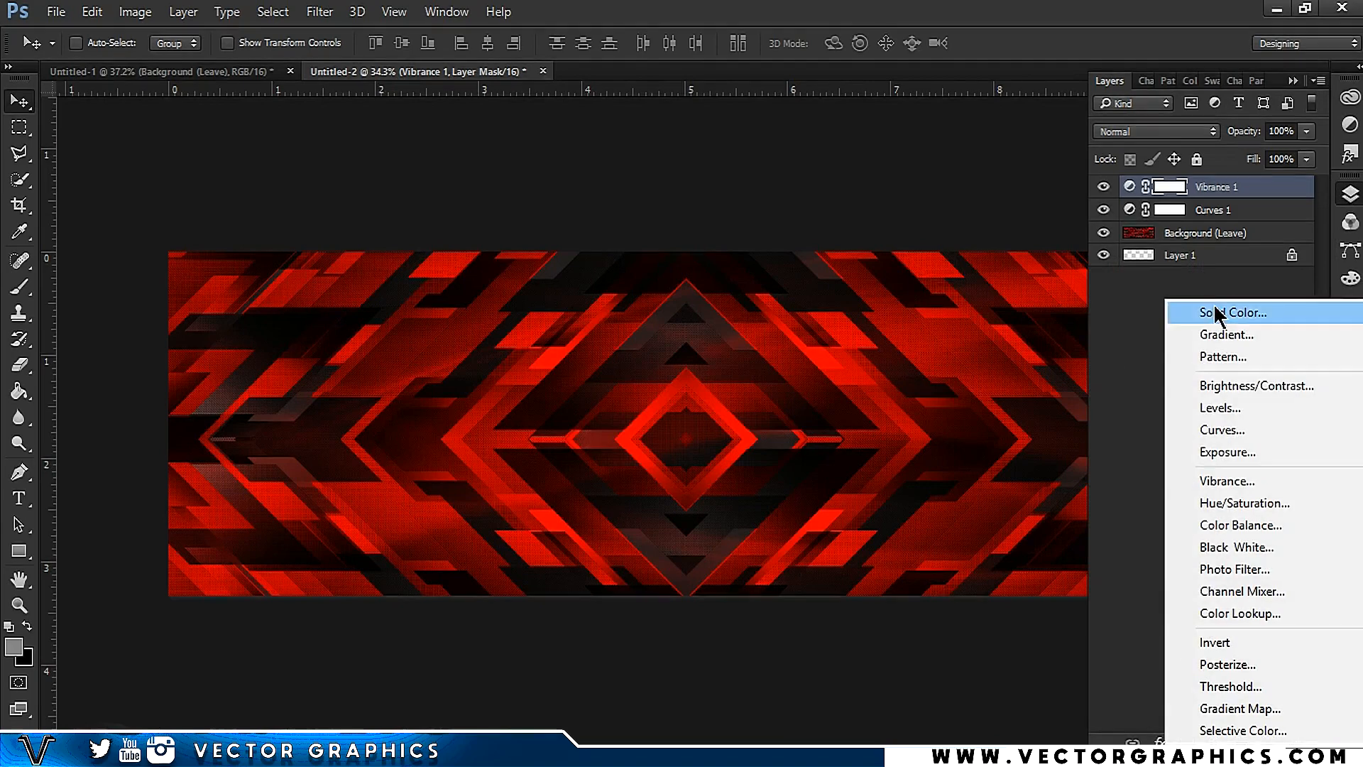
left_click(1189, 384)
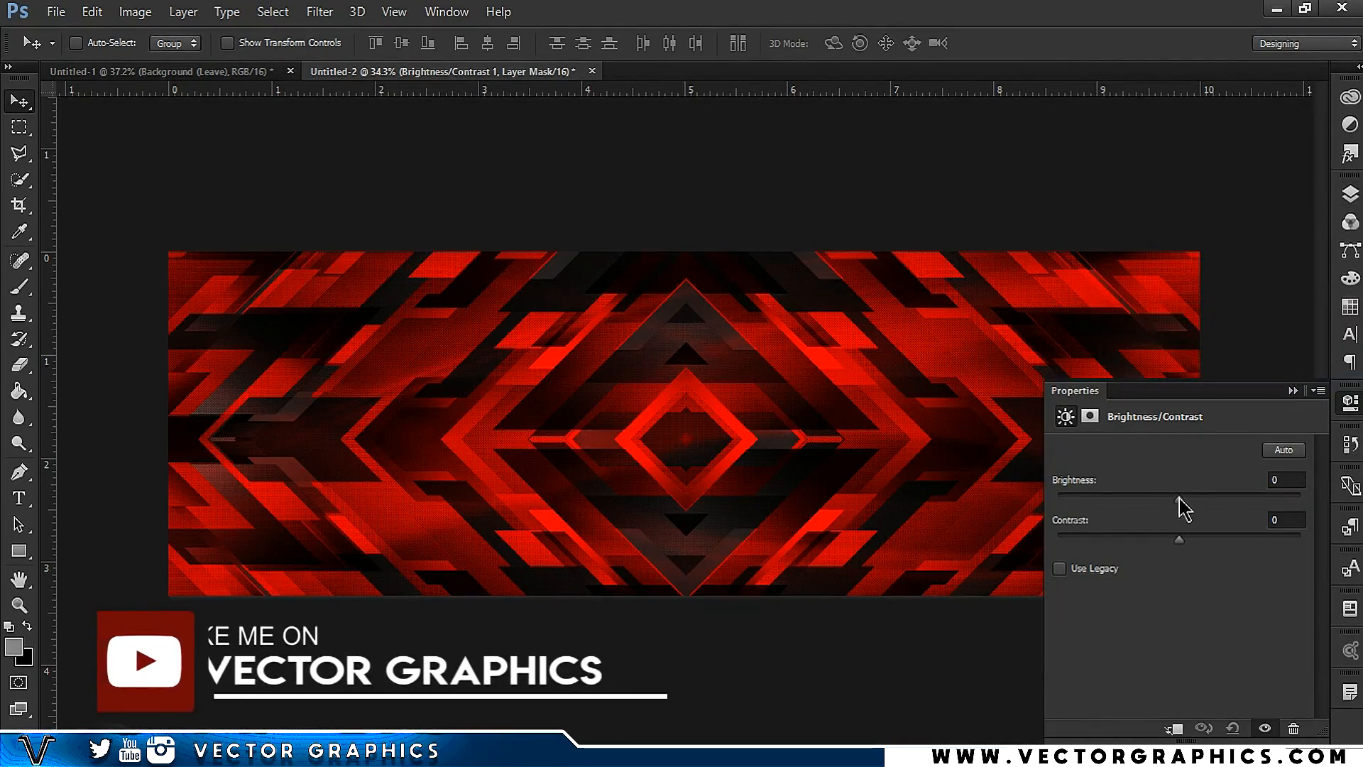
left_click_drag(1178, 502, 1200, 542)
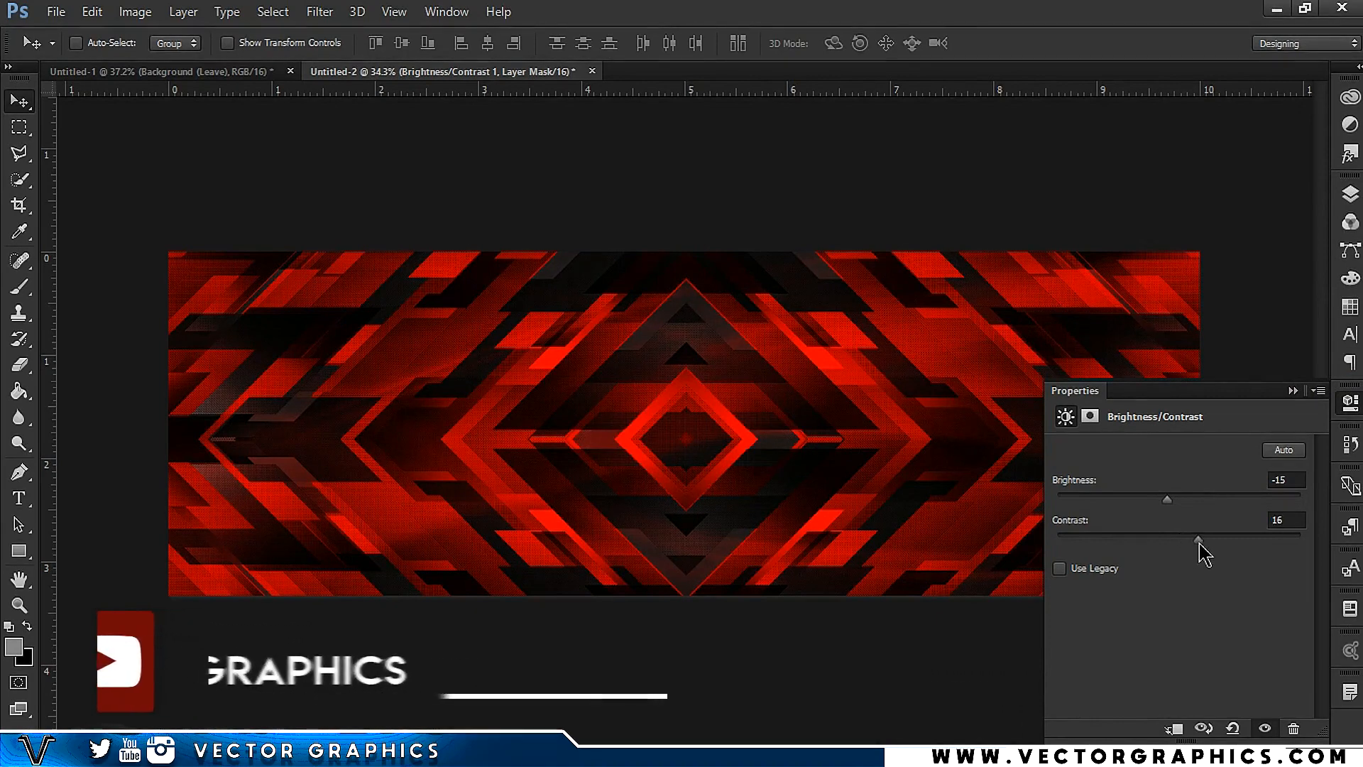
left_click(1293, 391)
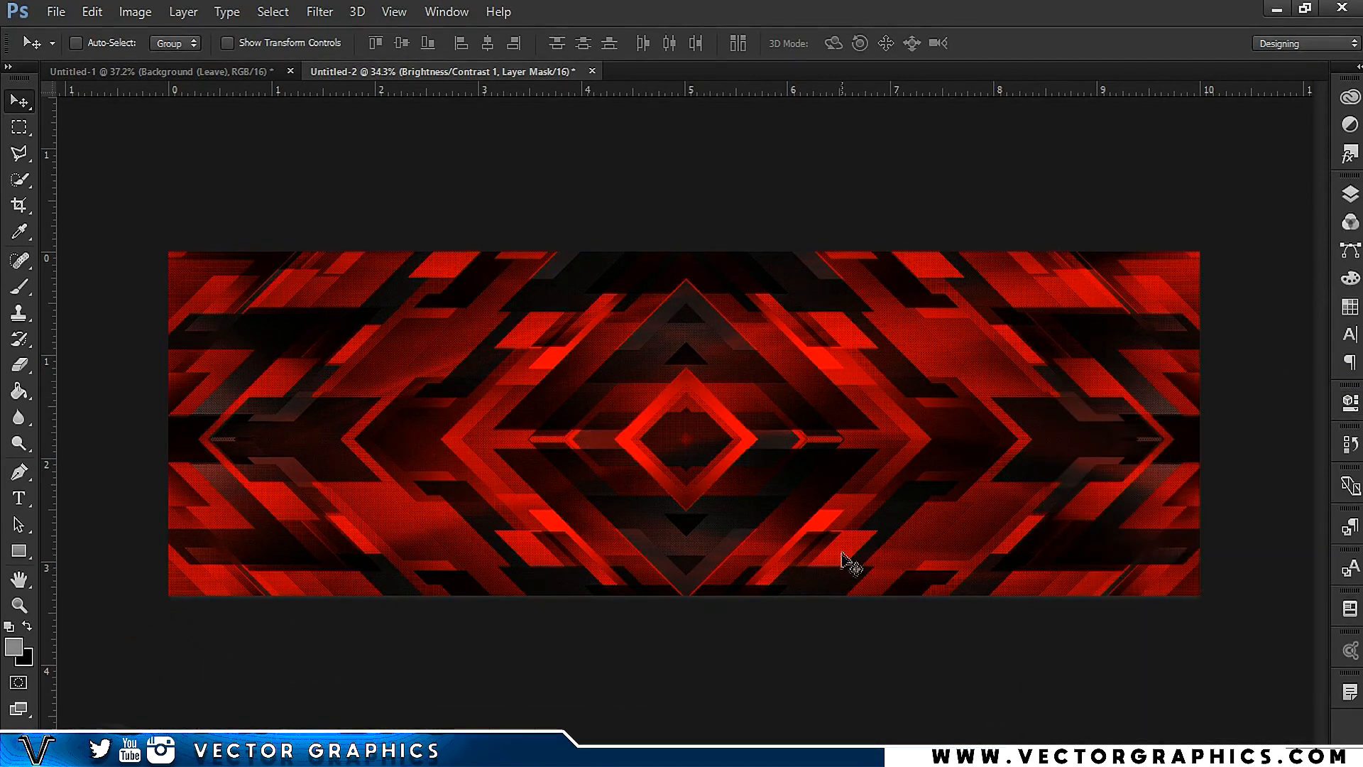
- Add an Exposure adjustment layer with Exposure set to +0.55
key("z")
mouse_move(833, 541)
left_mouse_down()
mouse_move(803, 502)
mouse_move(841, 552)
left_mouse_up()
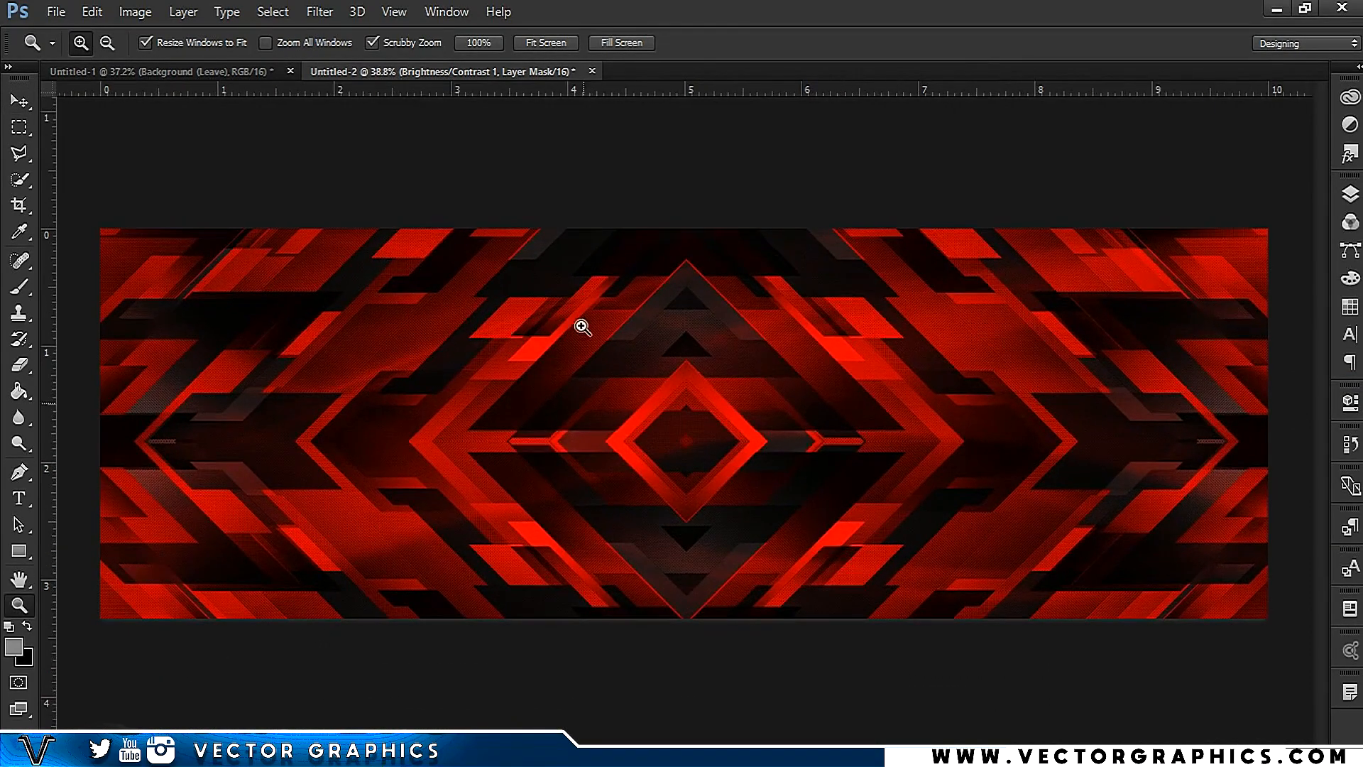
left_click(1348, 222)
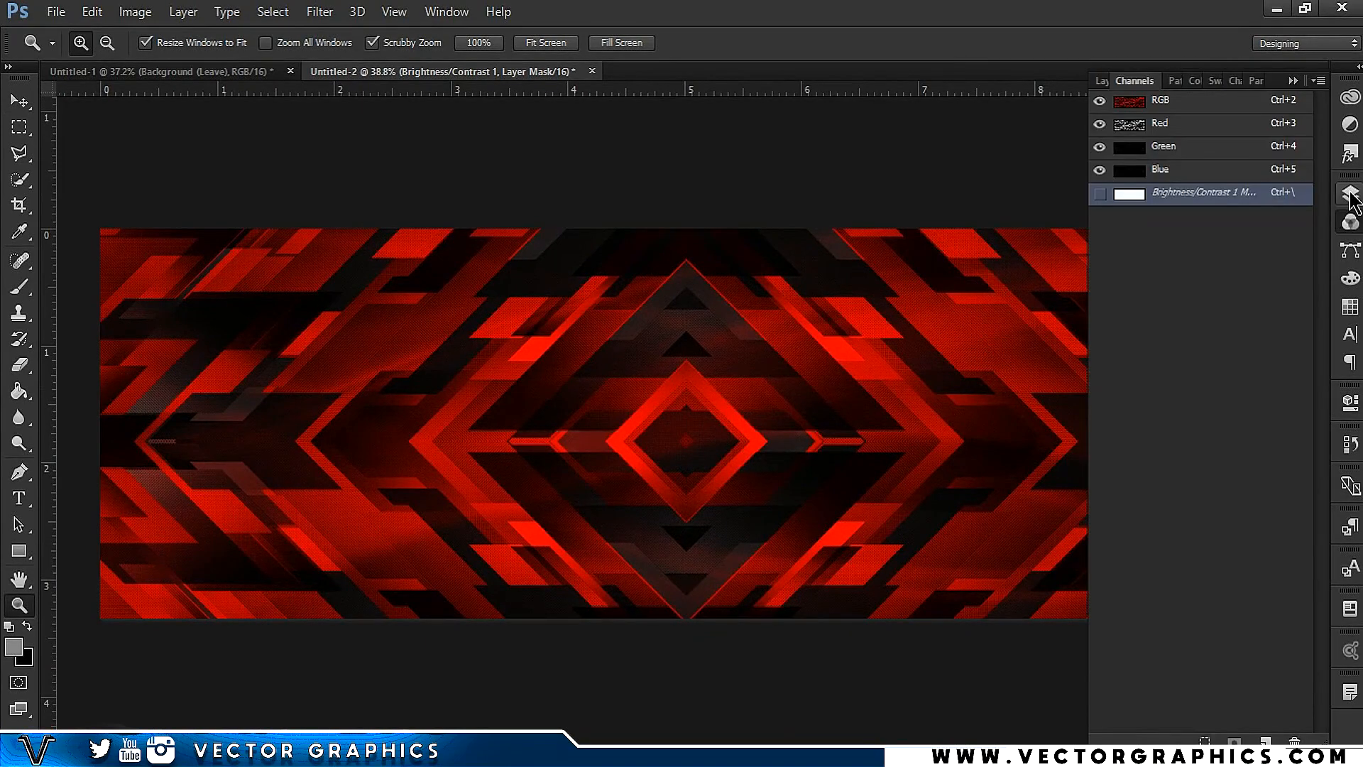
left_click(1349, 194)
left_click(1215, 742)
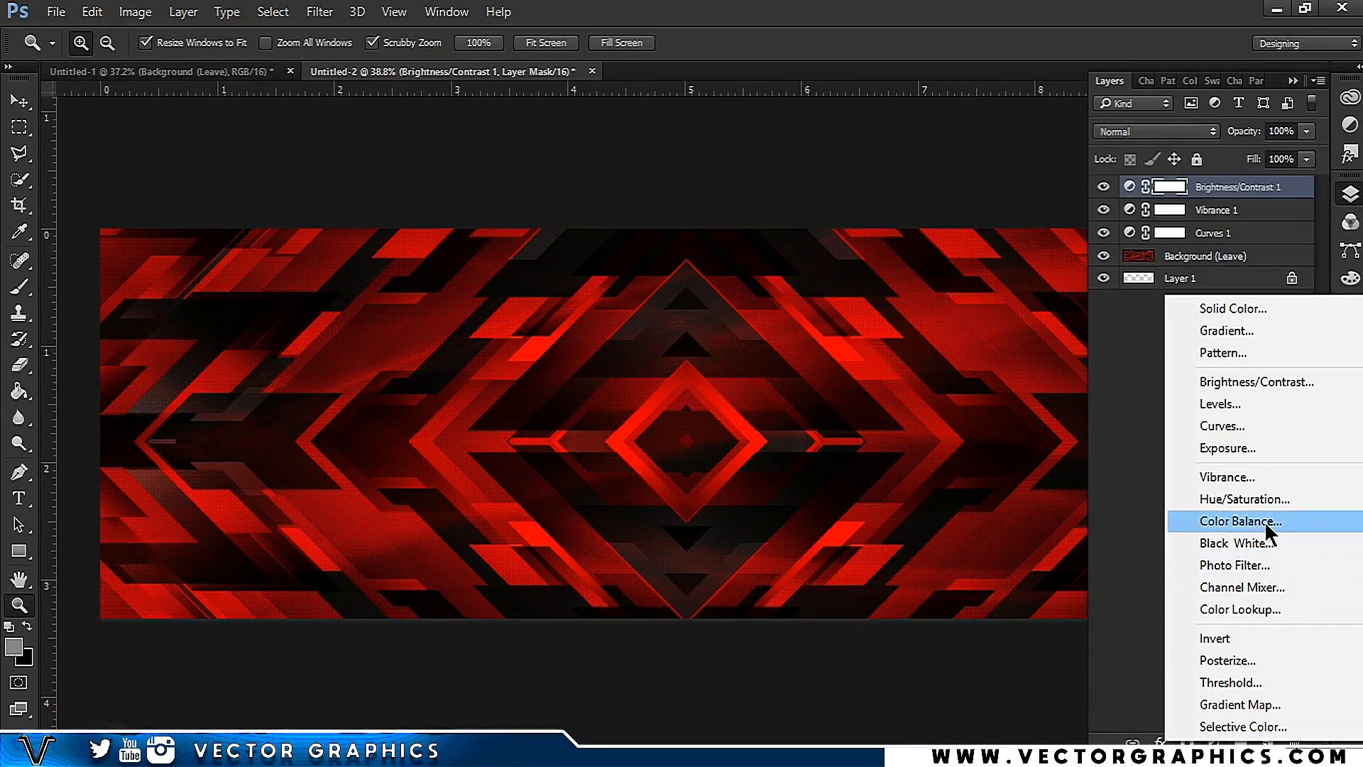
left_click(1259, 450)
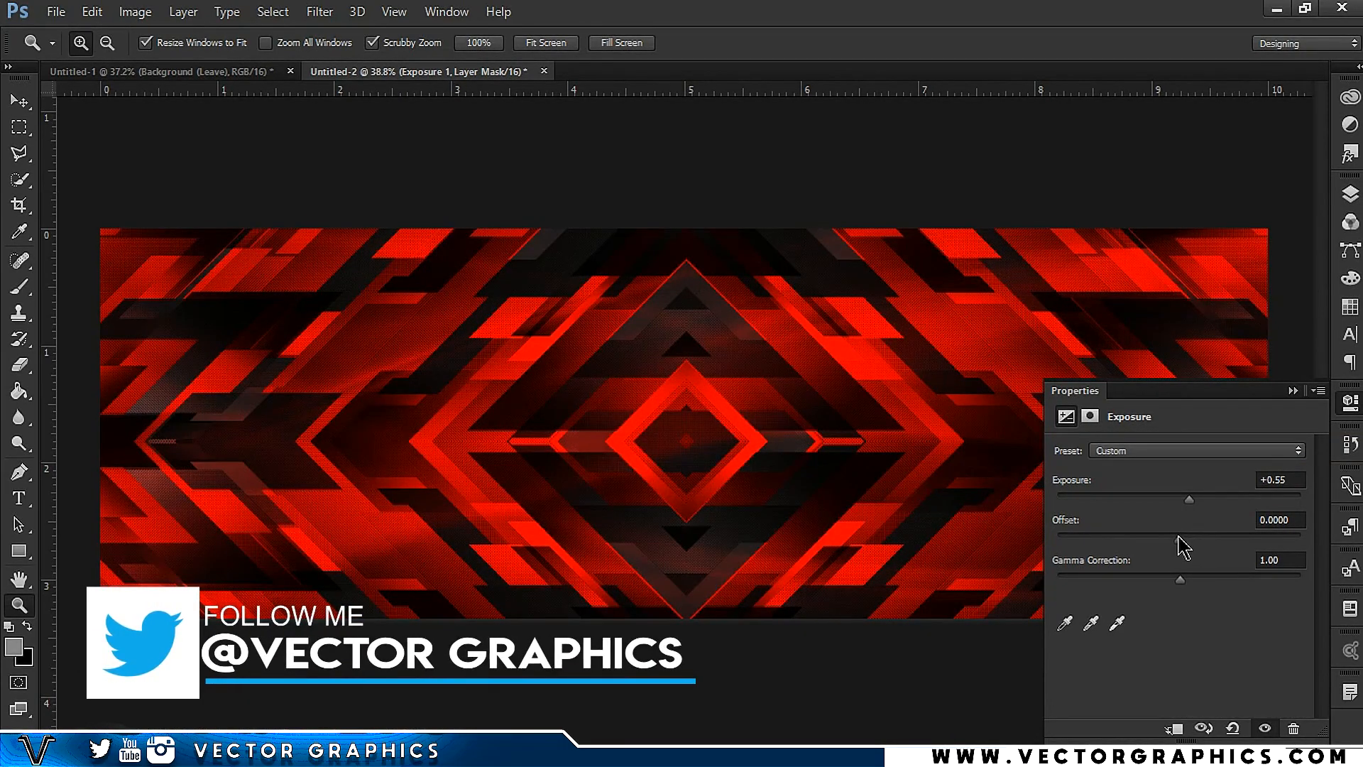
left_click(1294, 391)
- Group the four adjustment layers, Exposure 1 through Curves 1, into one layer group
left_click_drag(831, 607, 792, 624)
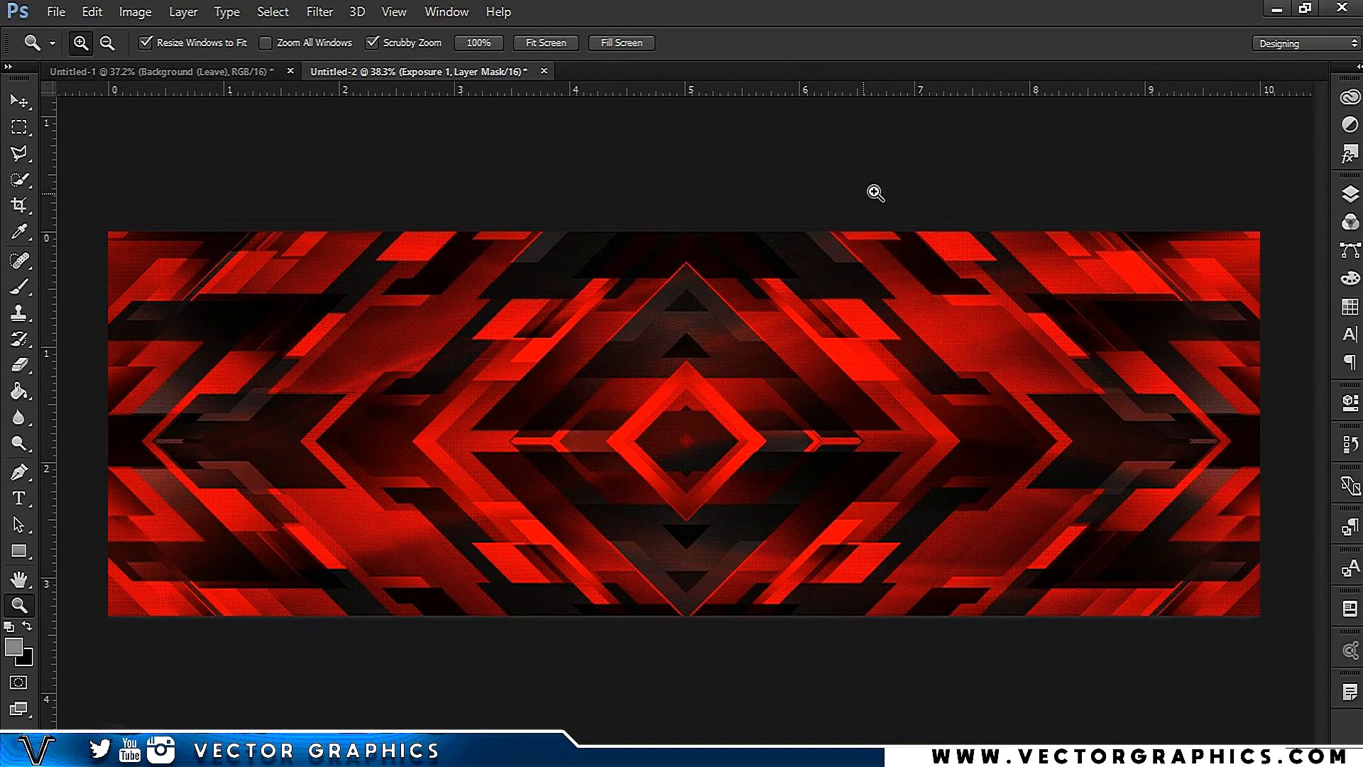
left_click(1350, 194)
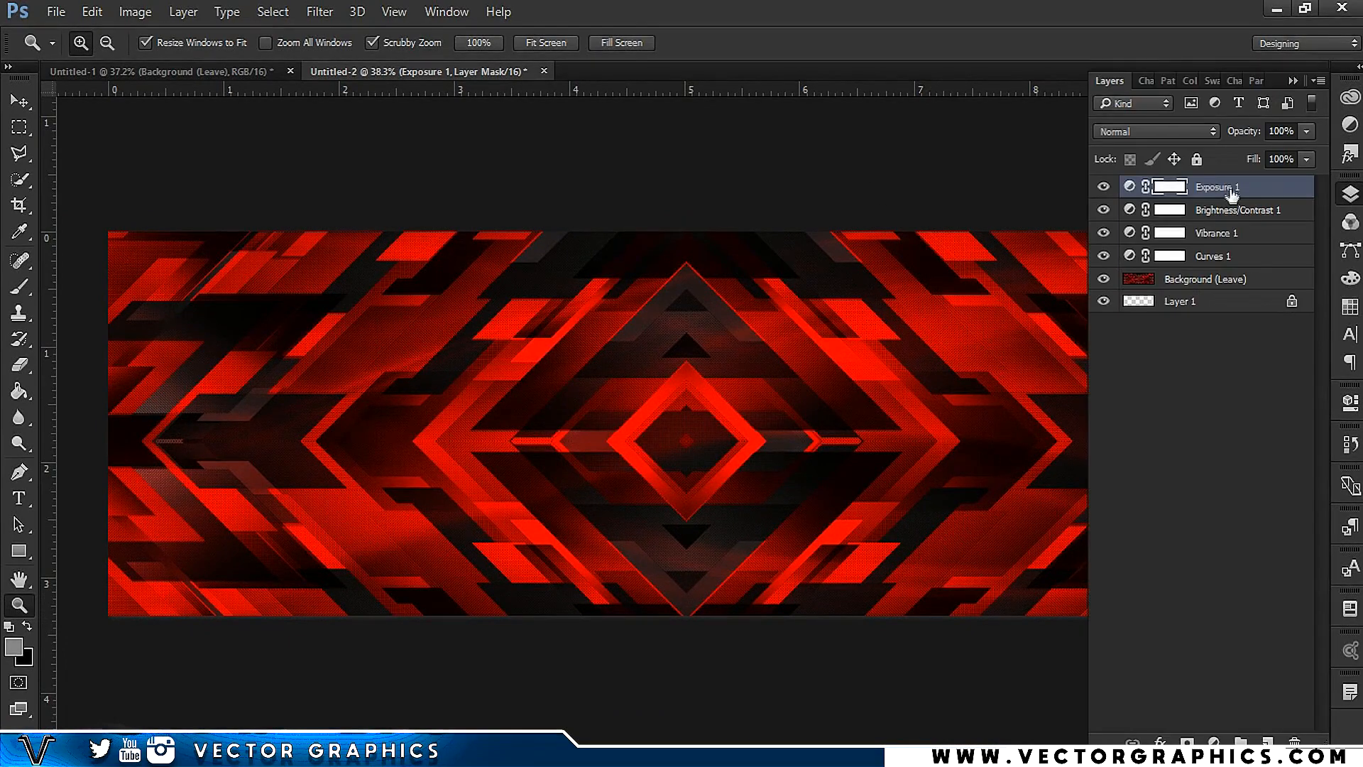
left_click(1220, 261, "shift")
key("g")
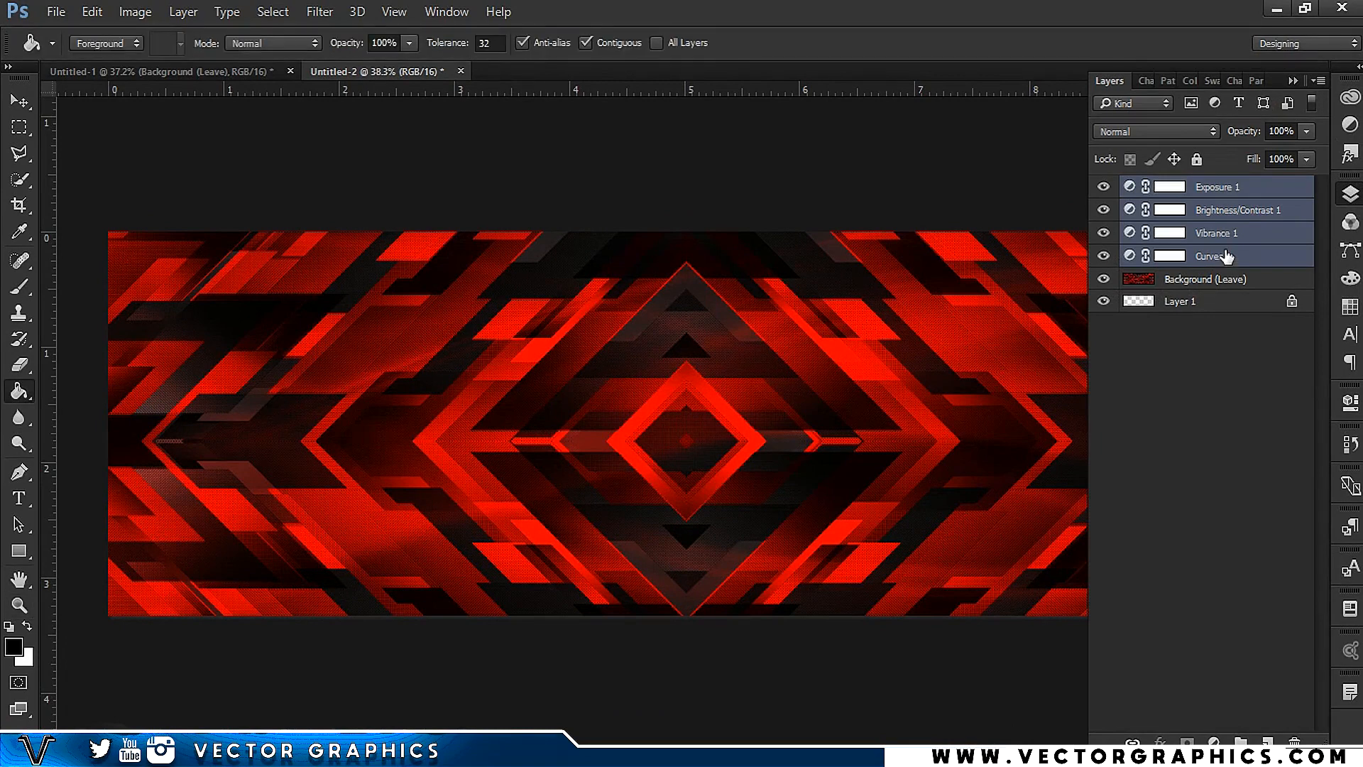
key("ctrl+g")
left_click(1268, 741)
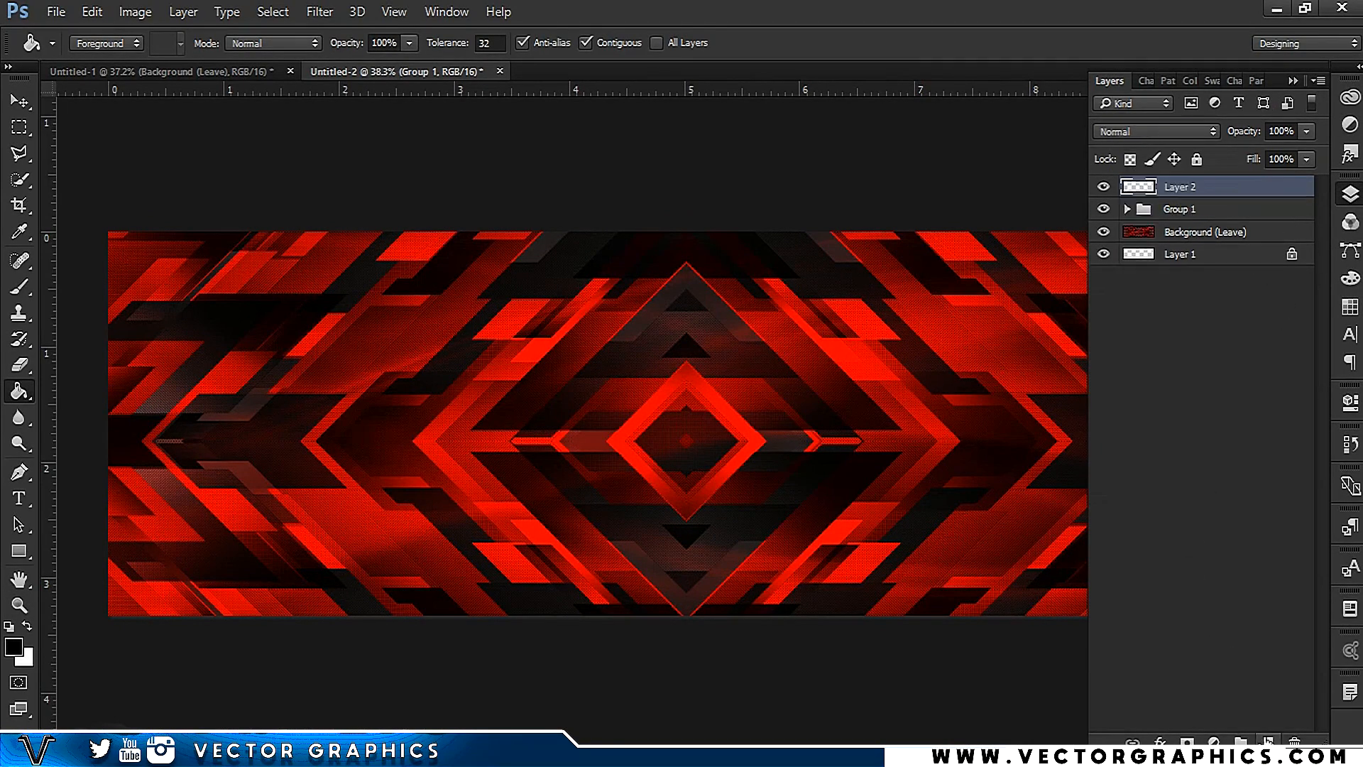
key("ctrl+z")
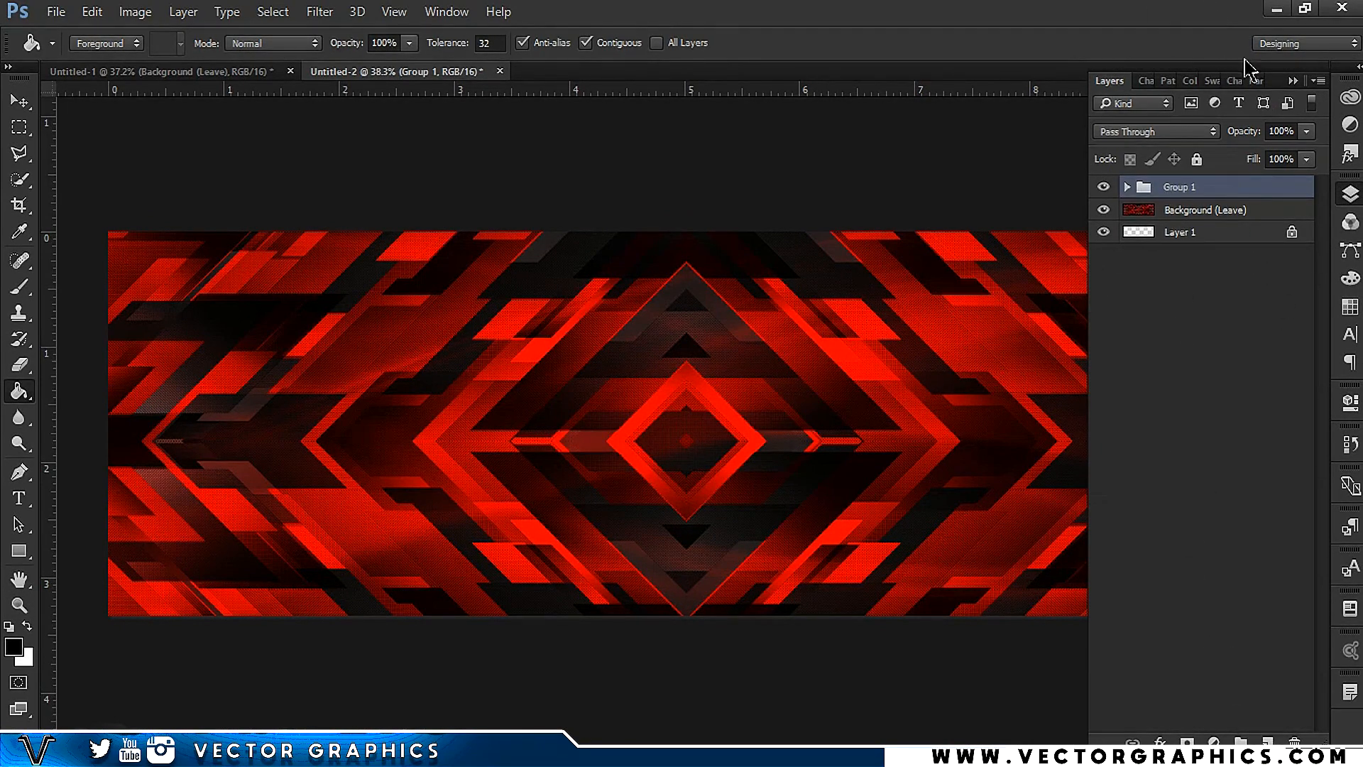
- Toggle the adjustment group's visibility to compare the pattern with and without the colour corrections
left_click(1292, 81)
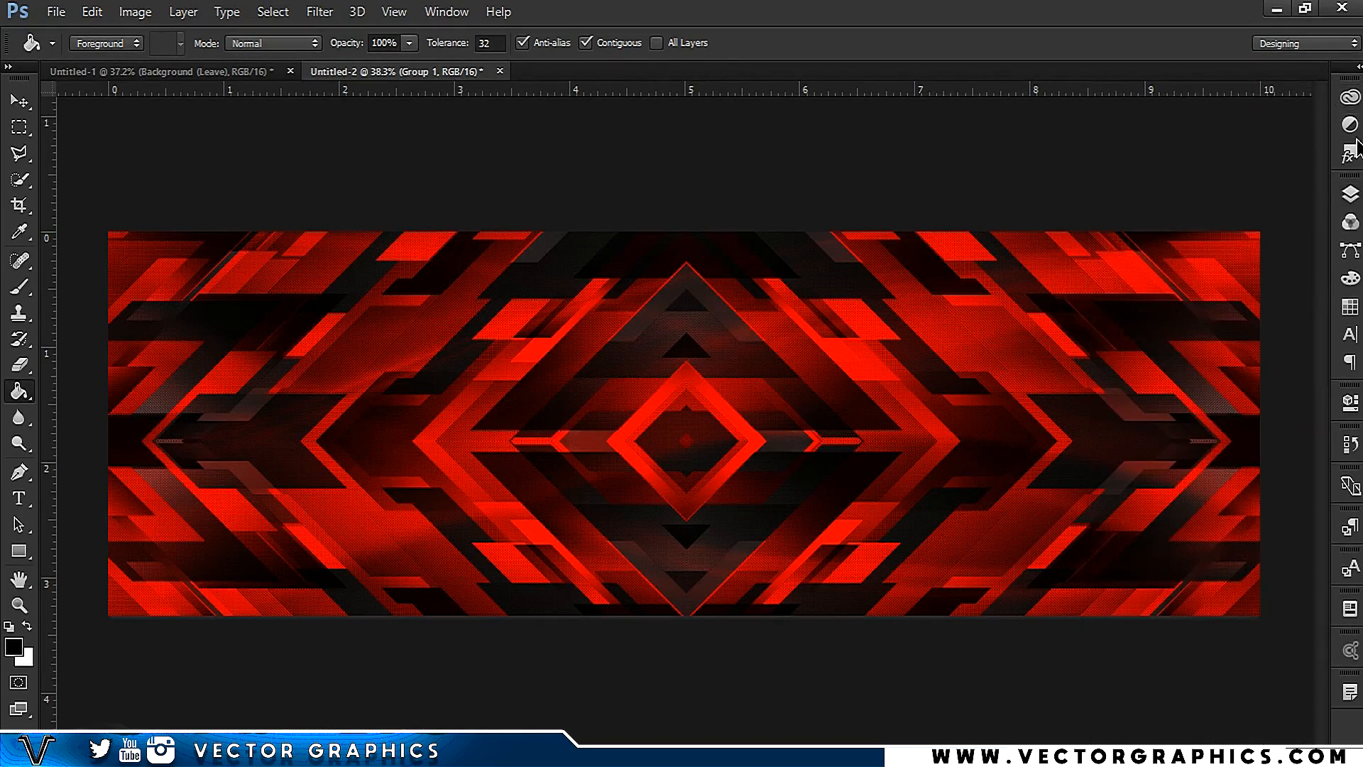
left_click(1350, 194)
left_click(1104, 188)
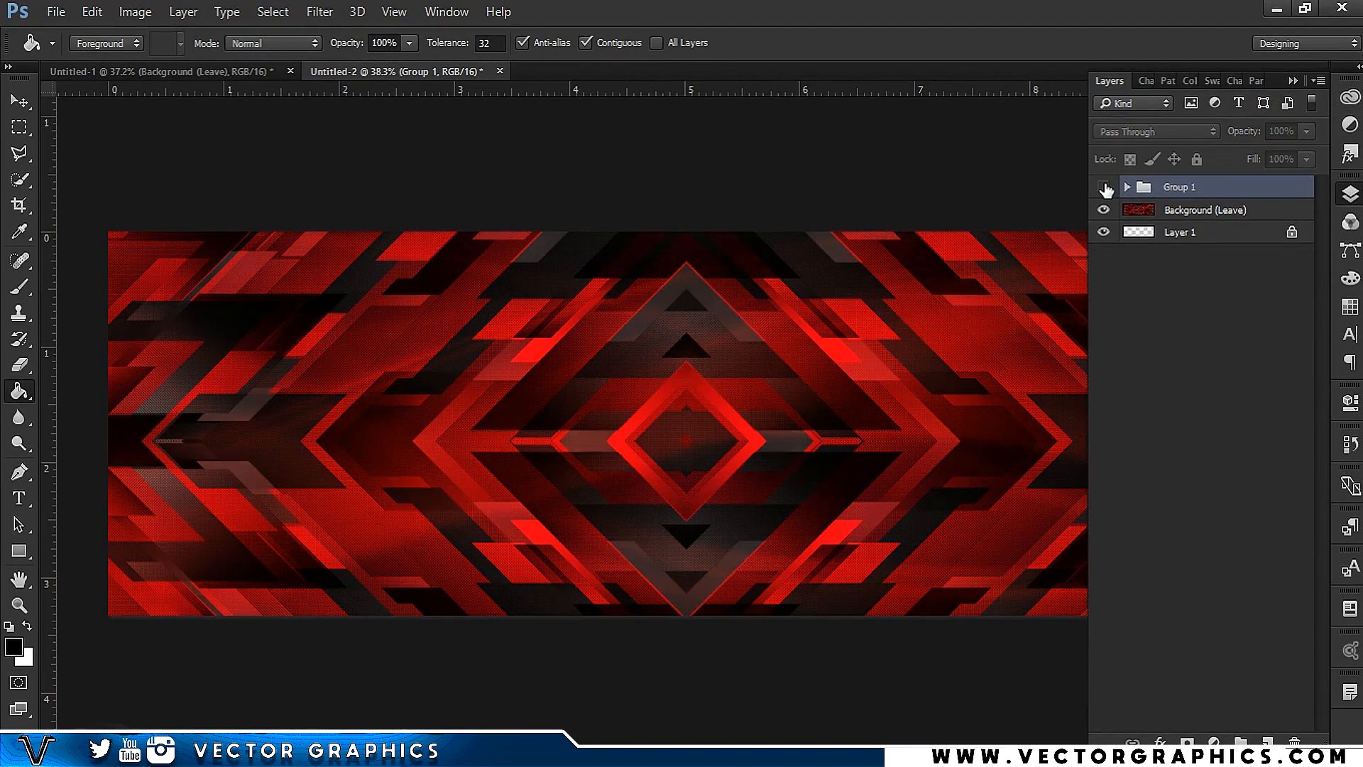
left_click(1104, 188)
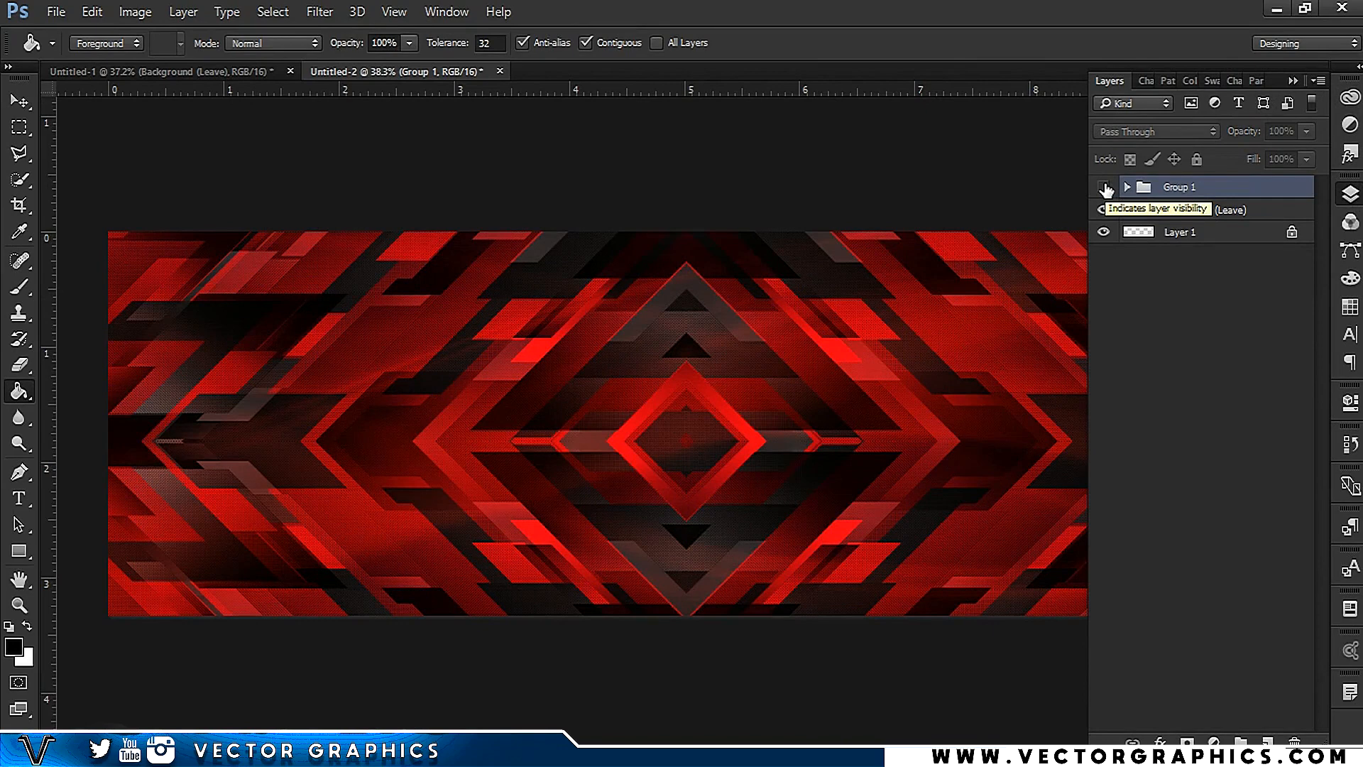
- Make the colour-correction group visible again above the pattern
left_click(1105, 187)
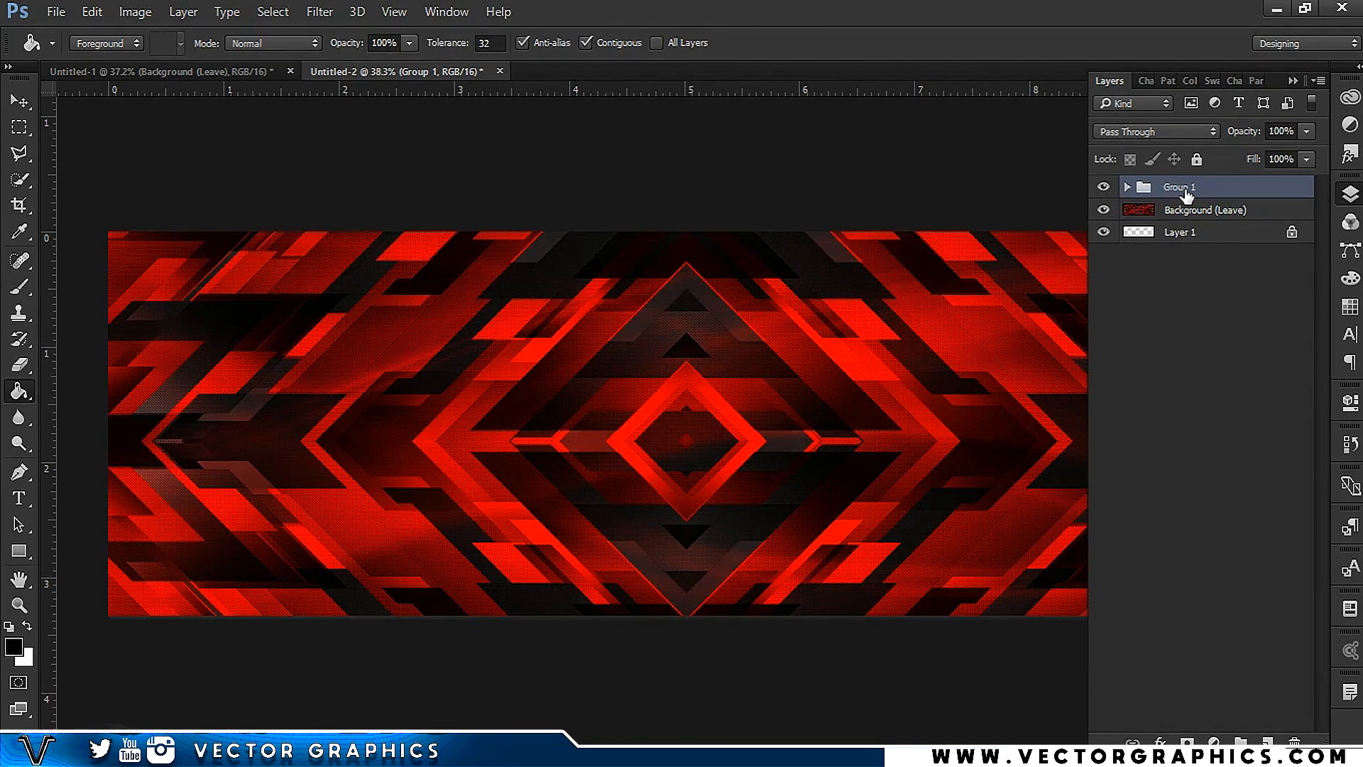
left_click(1293, 81)
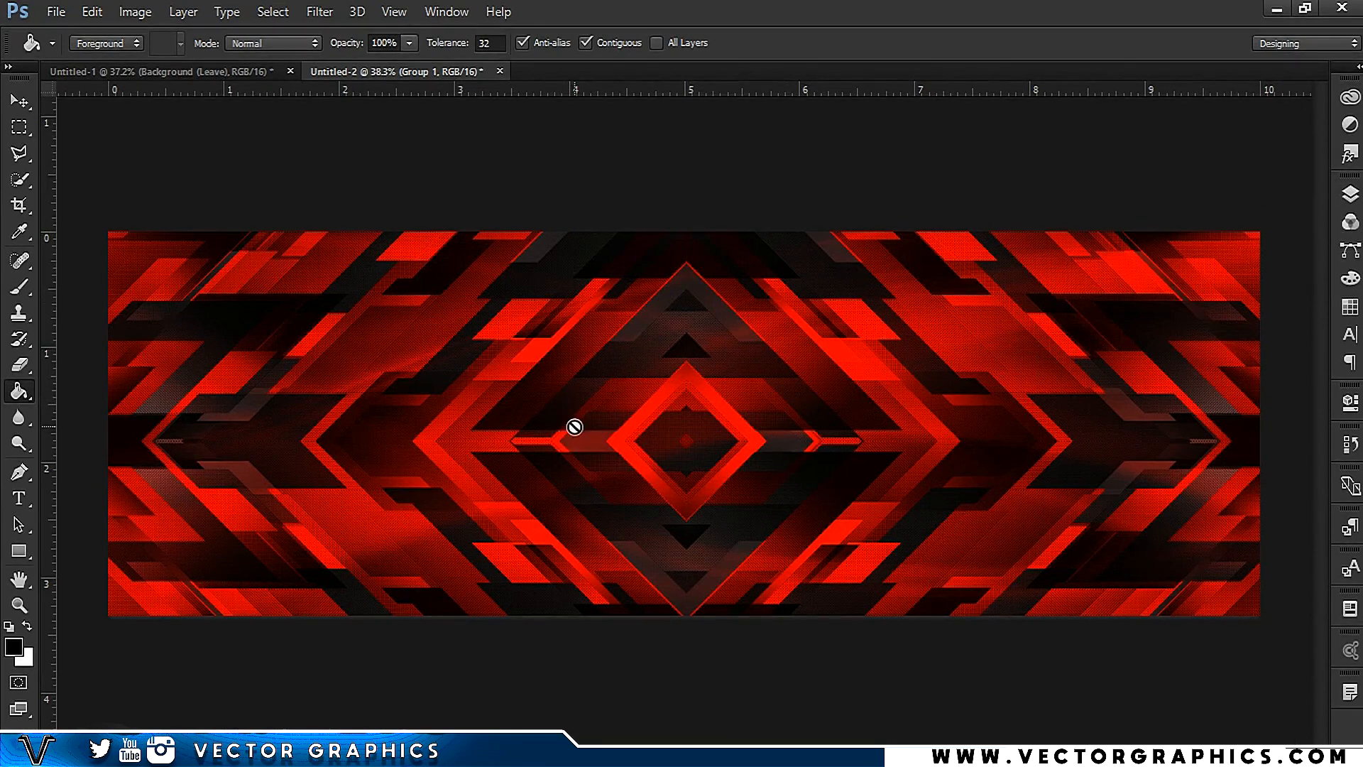
- Add the text "VECTOR" over the pattern in Matura MT Script Capitals at 31.01 pt
left_click(27, 499)
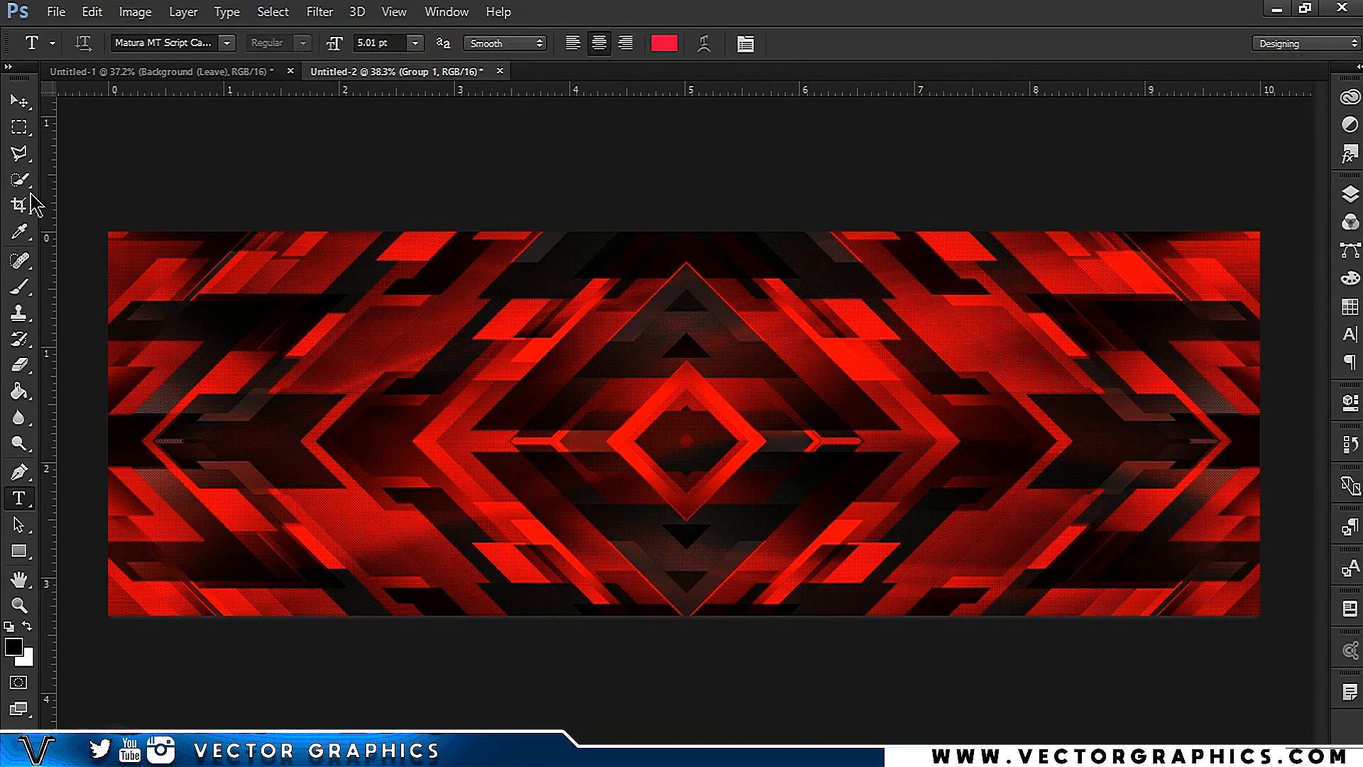
left_click(227, 44)
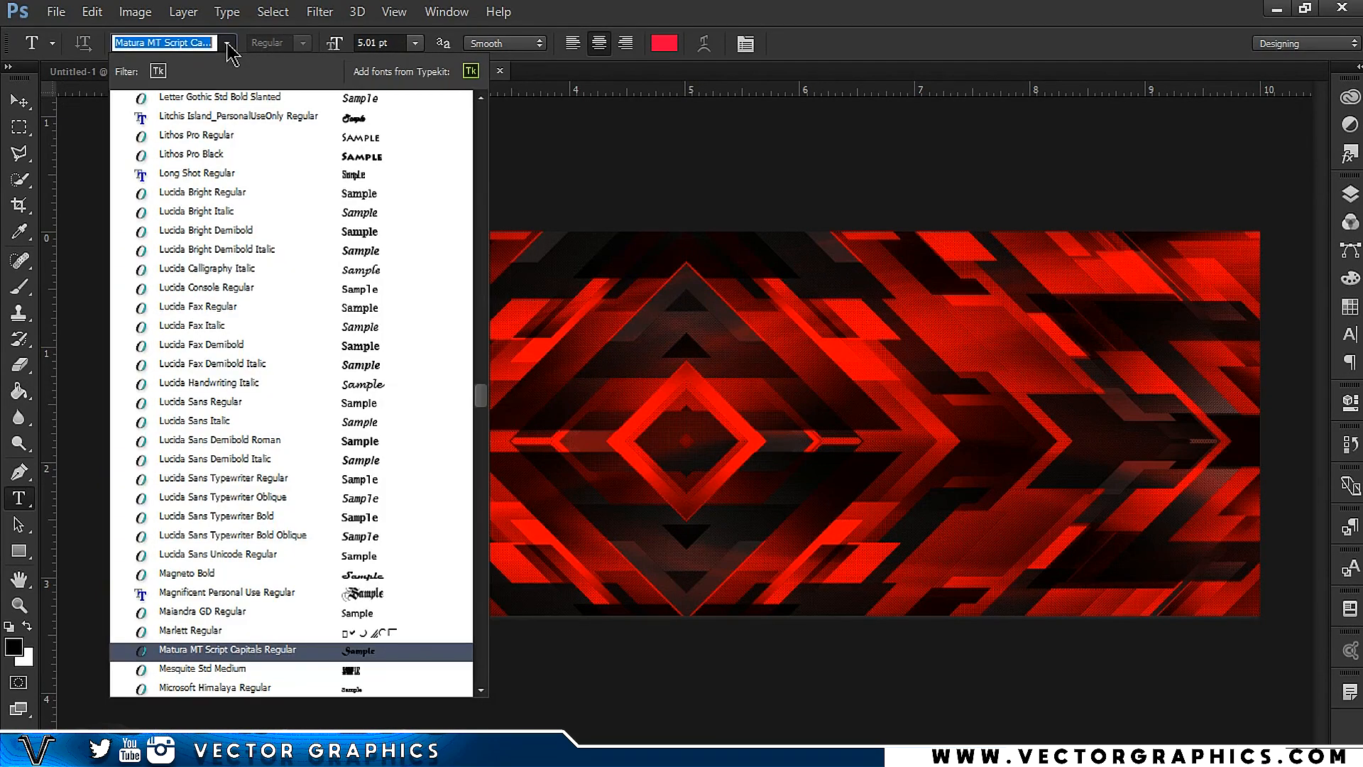
left_click(227, 43)
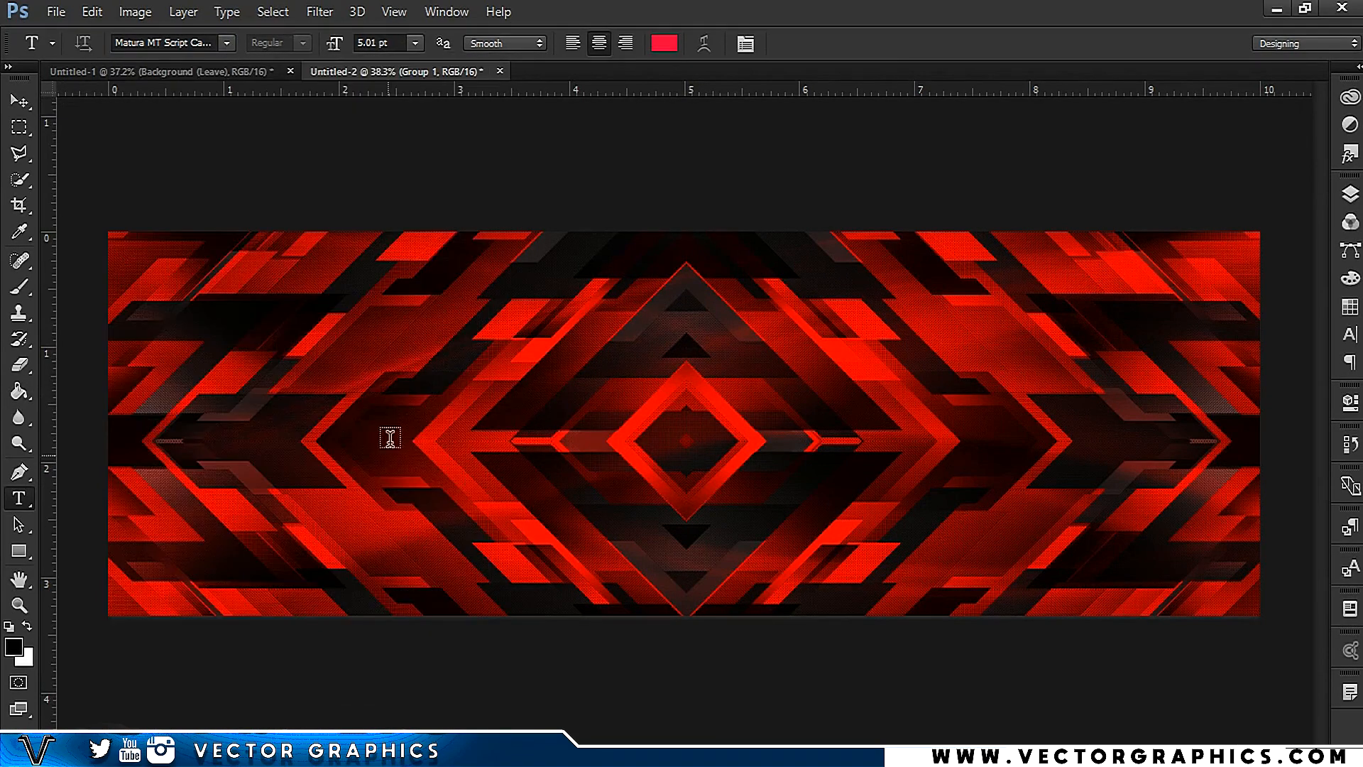
left_click(560, 413)
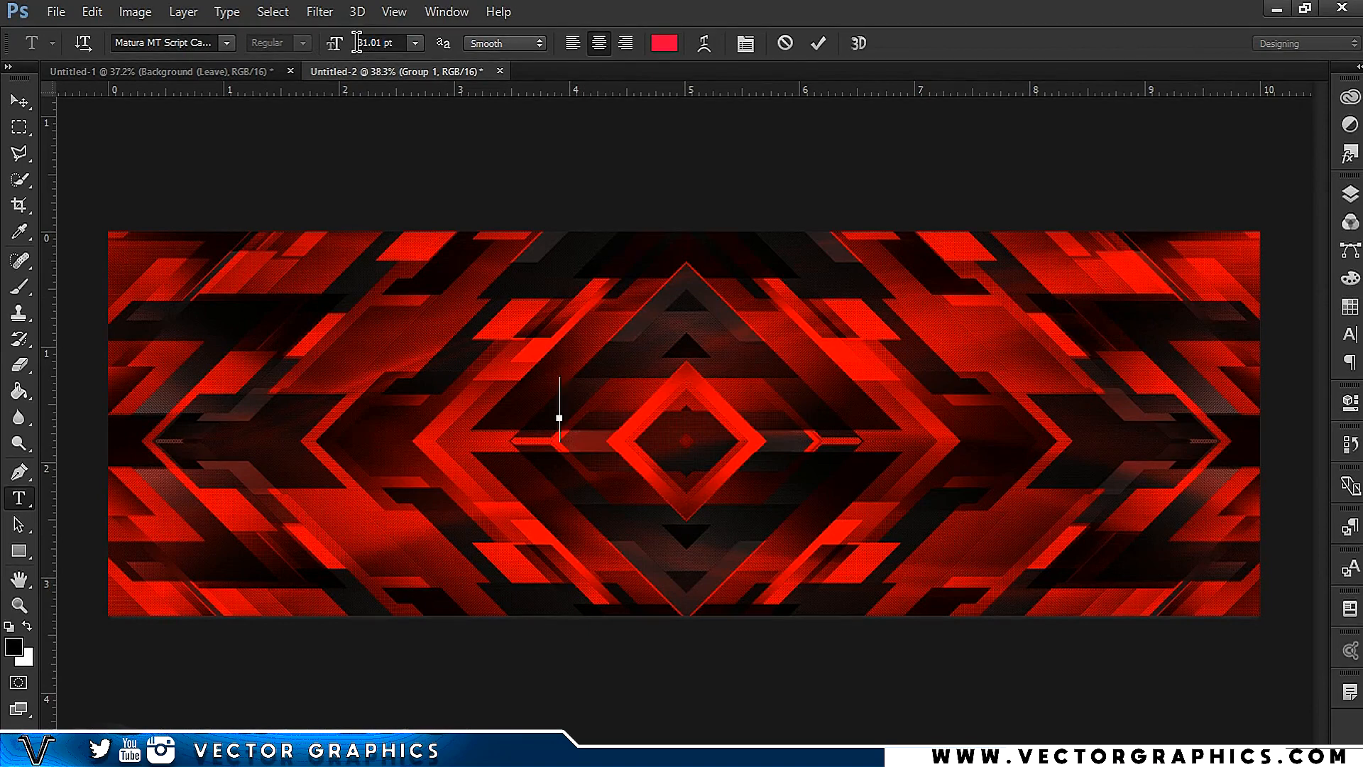
type("NAM")
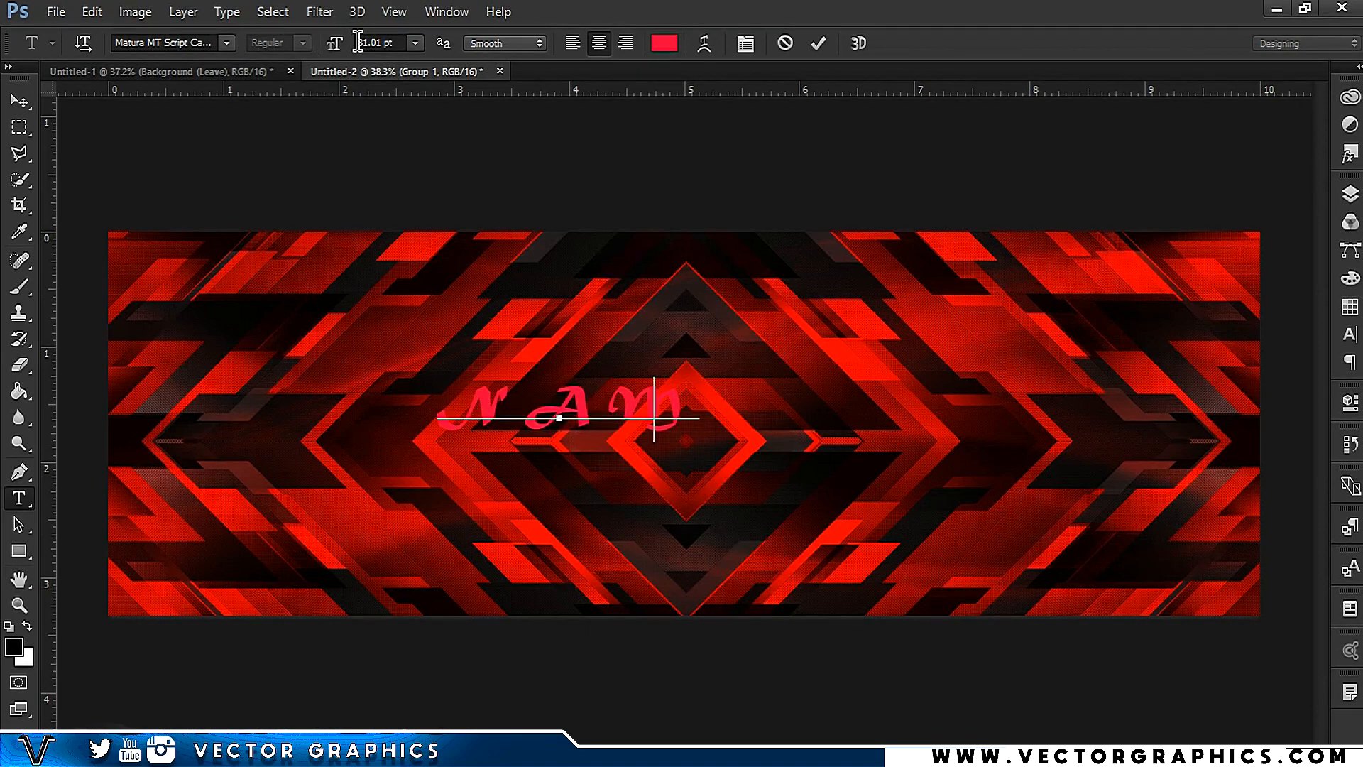
key("BackSpace")
key("BackSpace")
key("BackSpace")
type("VECTOR")
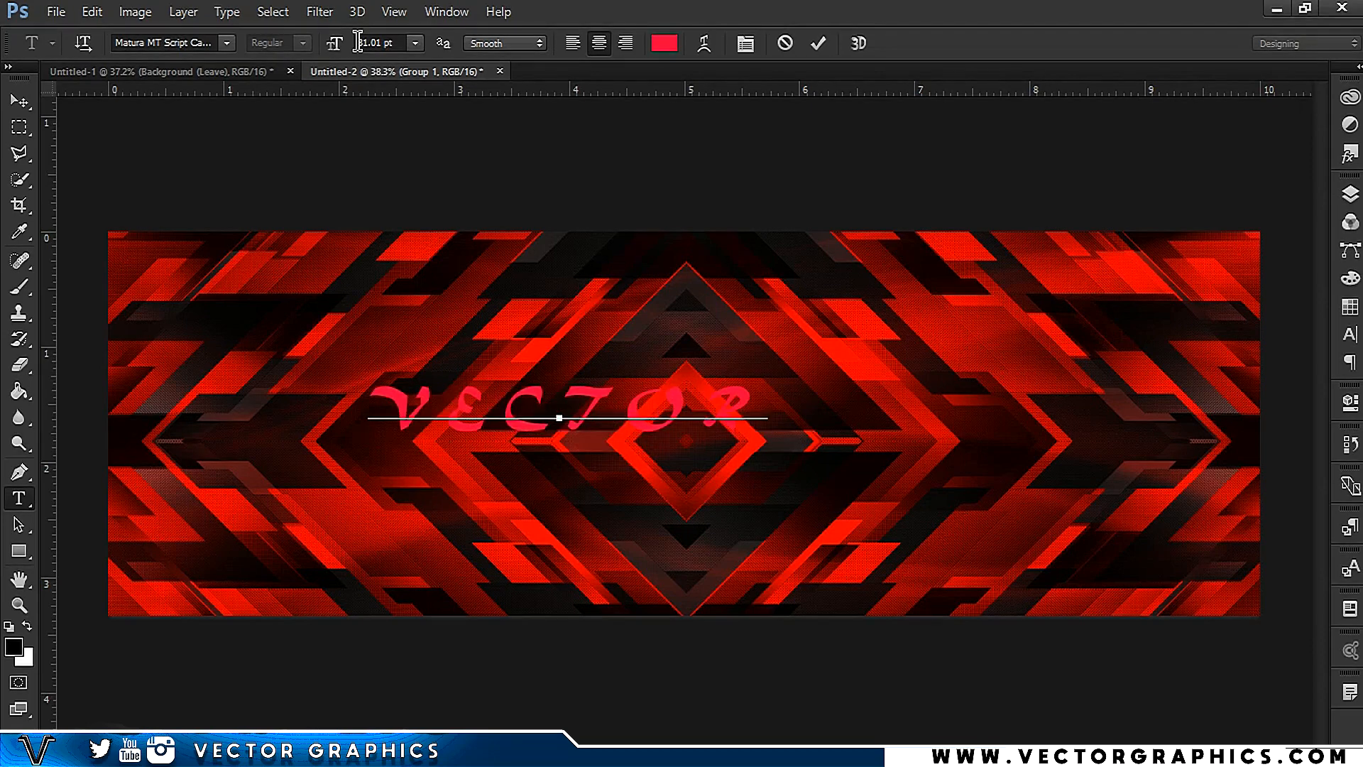
- Preview other fonts on the whole word VECTOR and apply BigNoodleTitling Oblique
key("ctrl+a")
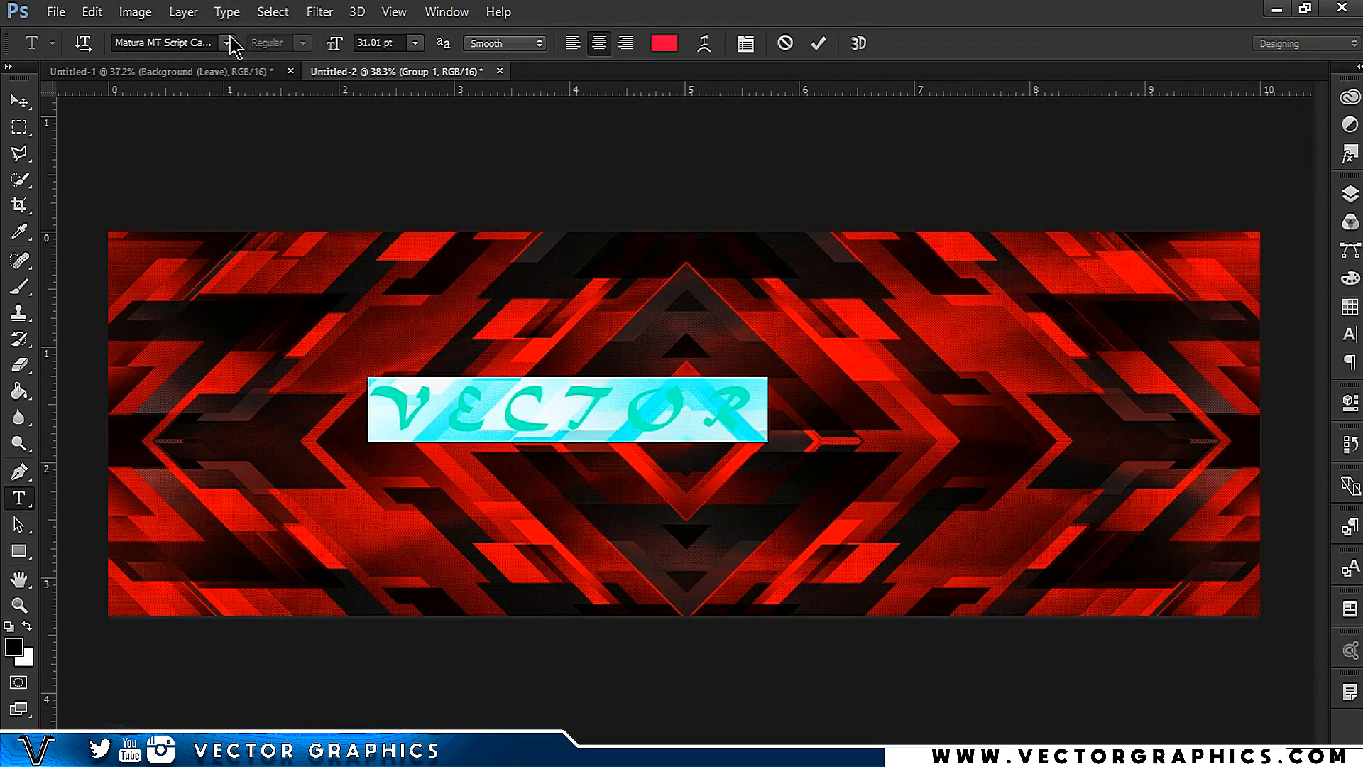
left_click(227, 42)
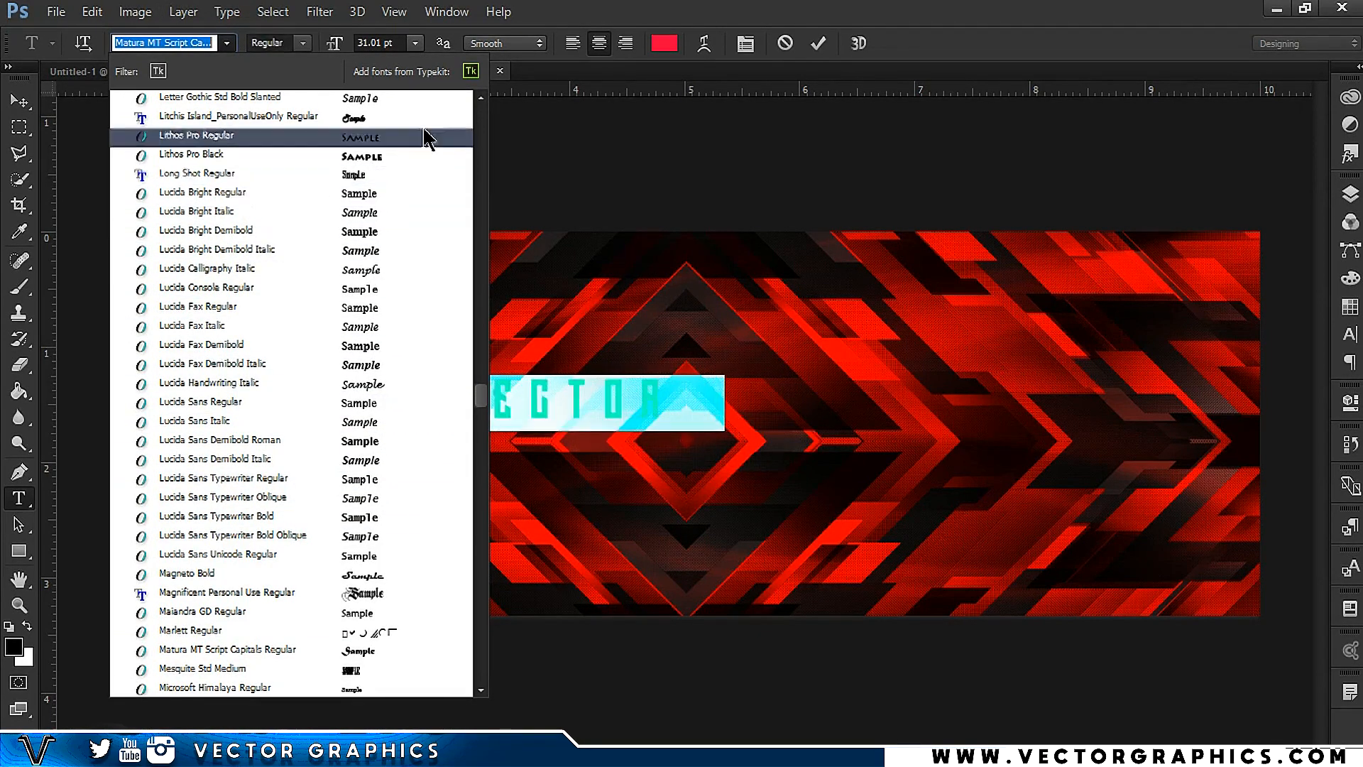
left_click_drag(481, 401, 483, 157)
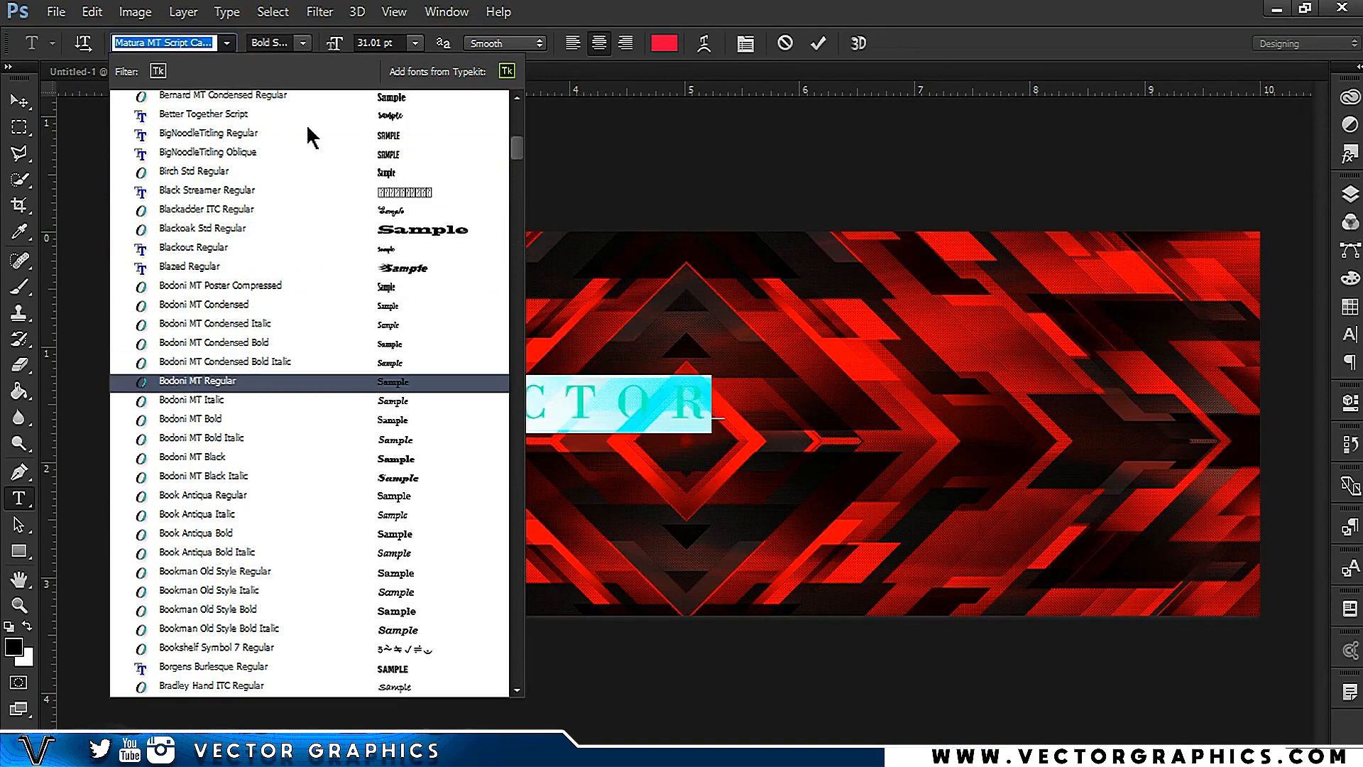
left_click(187, 44)
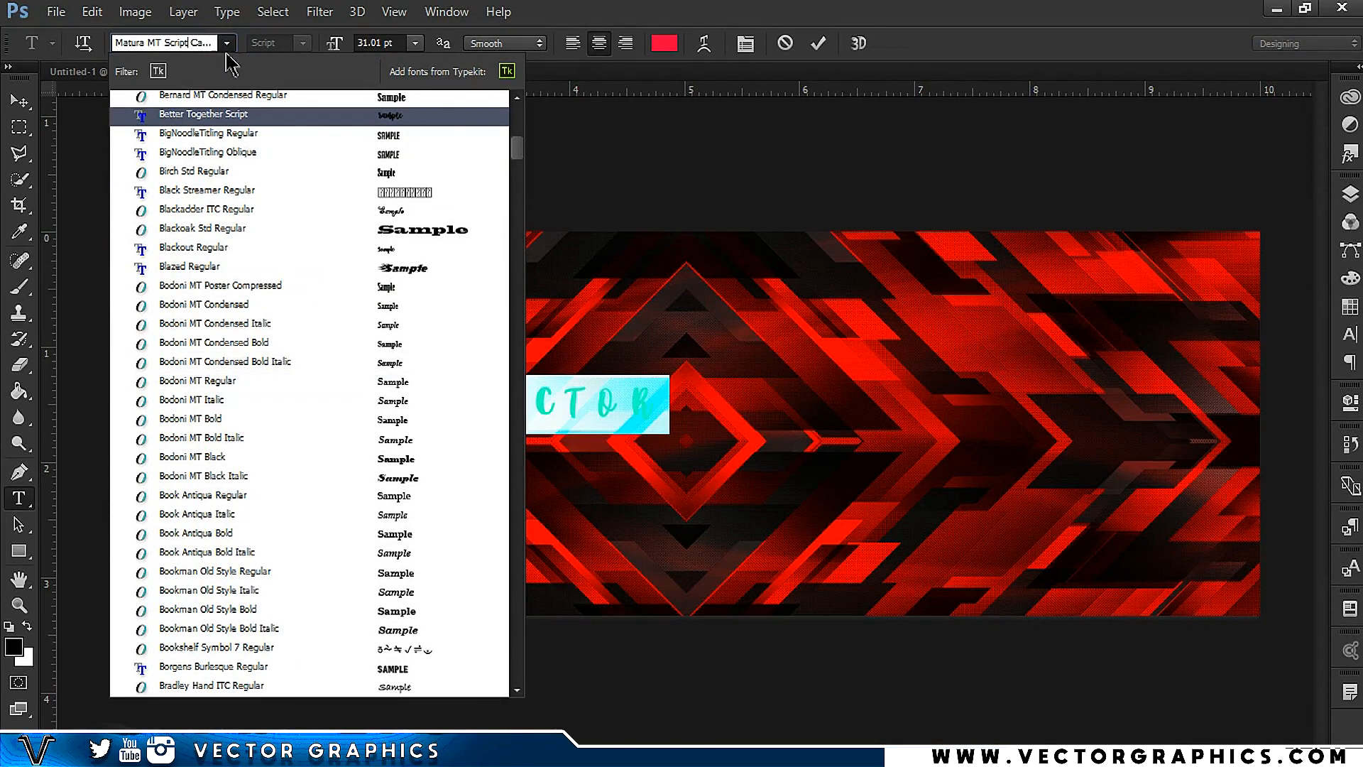
left_click(398, 152)
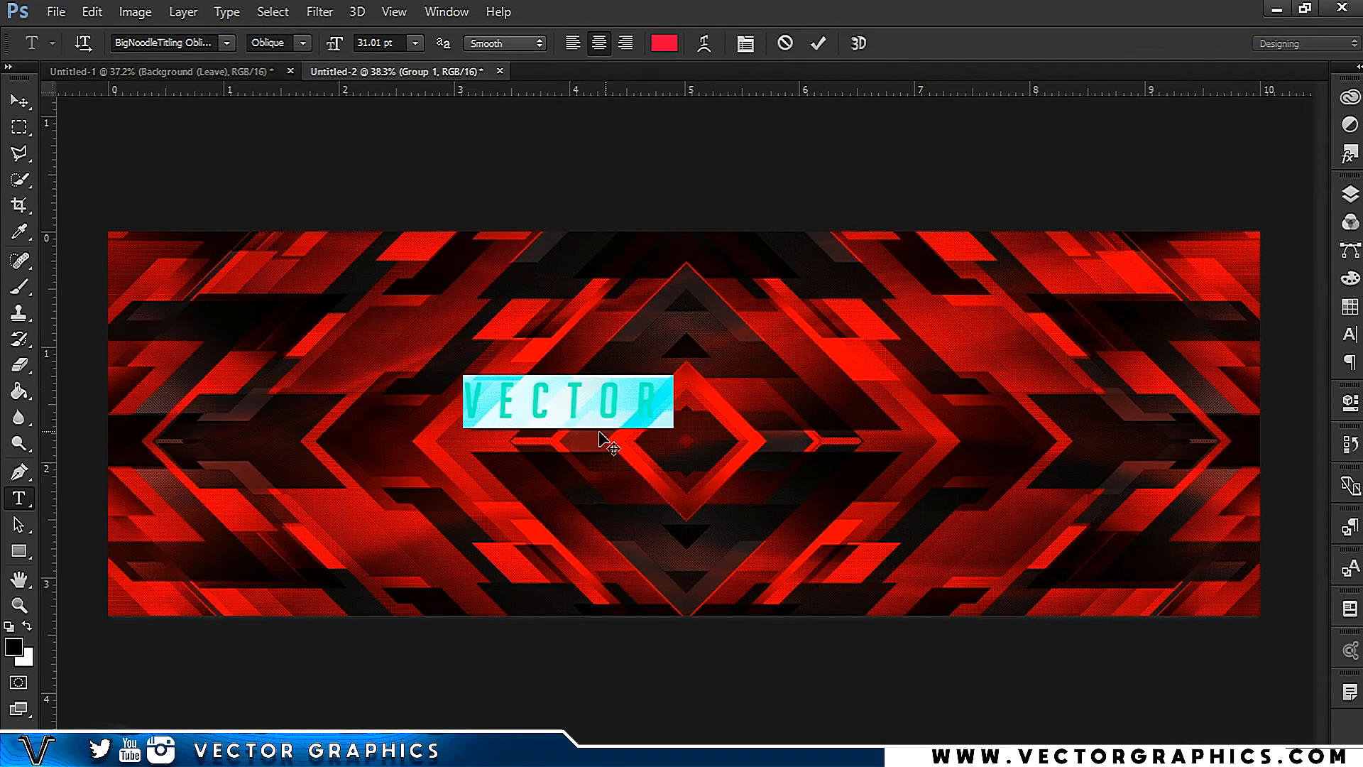
key("ctrl")
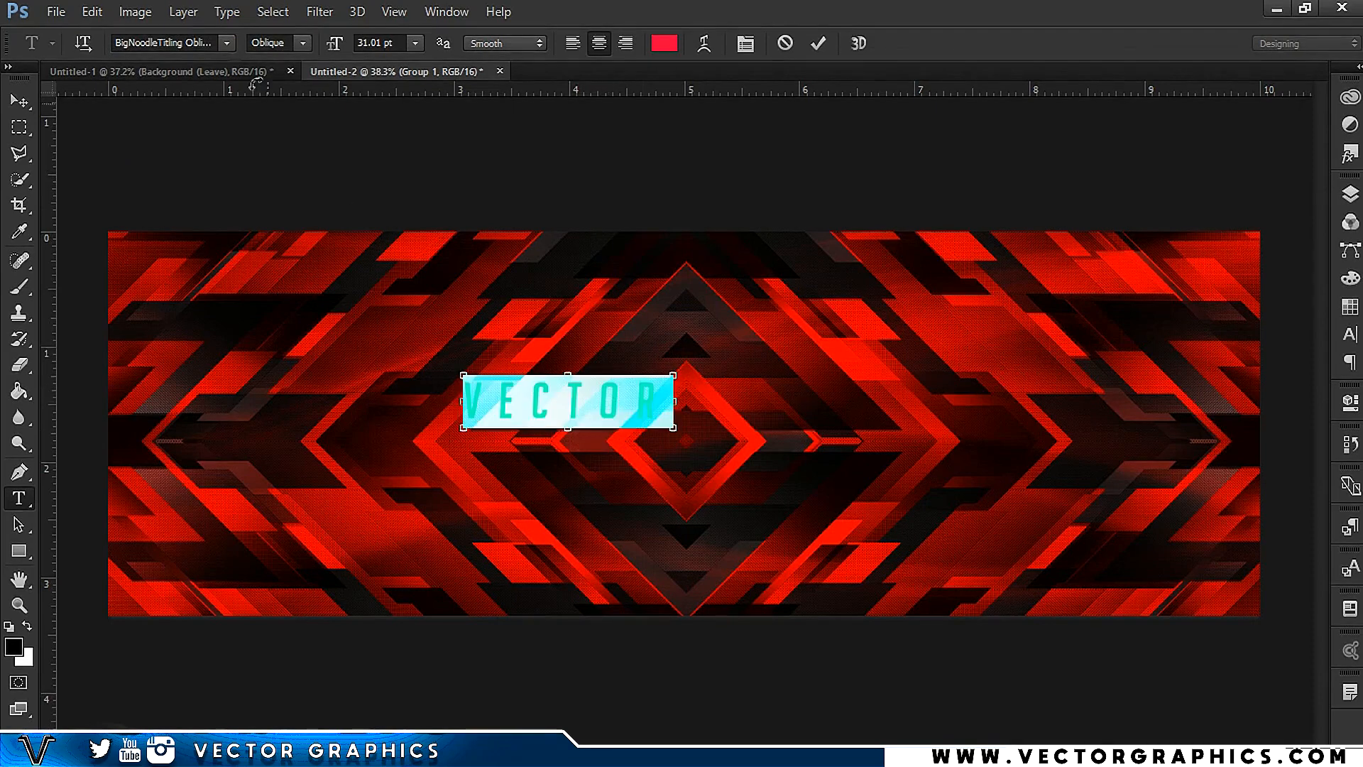
- Set the VECTOR text's font to MOON GET! Heavy and move the word to the middle of the banner
left_click(226, 44)
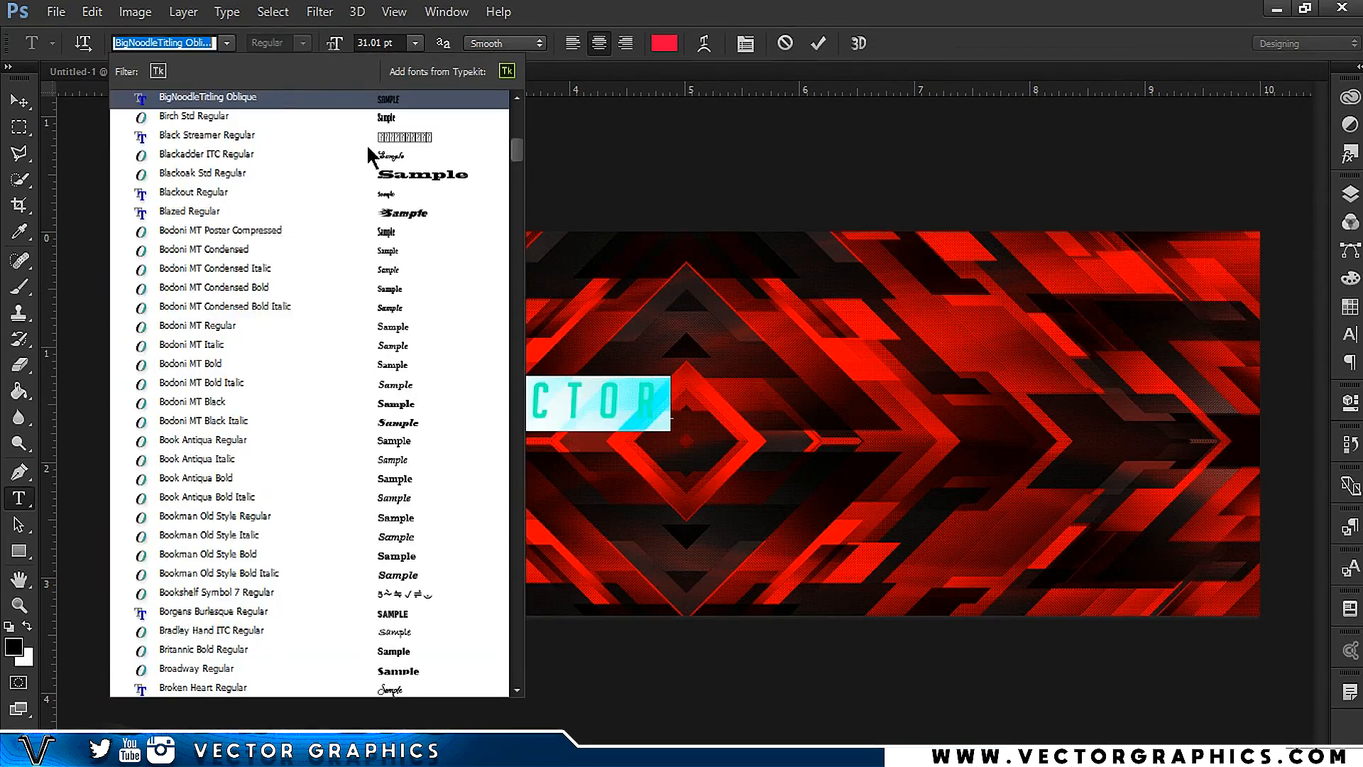
left_click(228, 44)
left_click(202, 44)
type("moon")
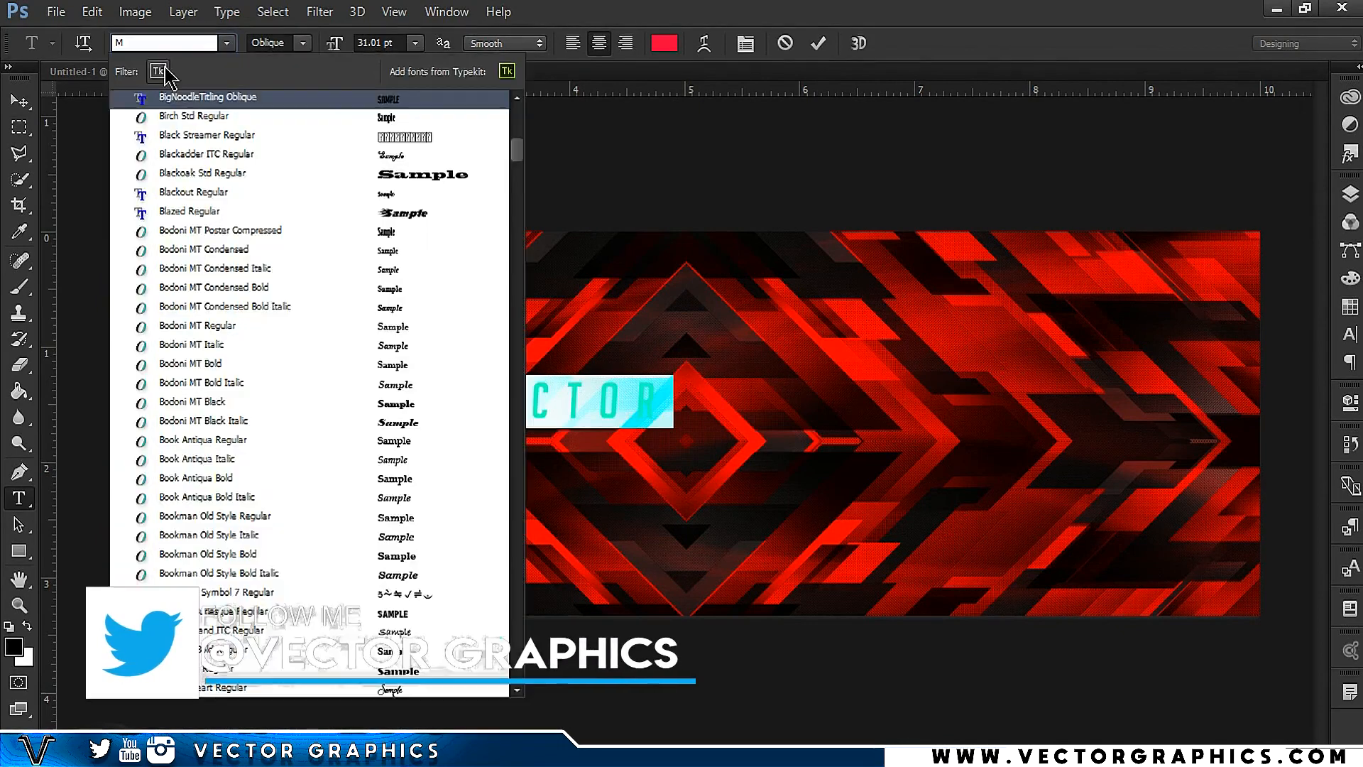
key("Return")
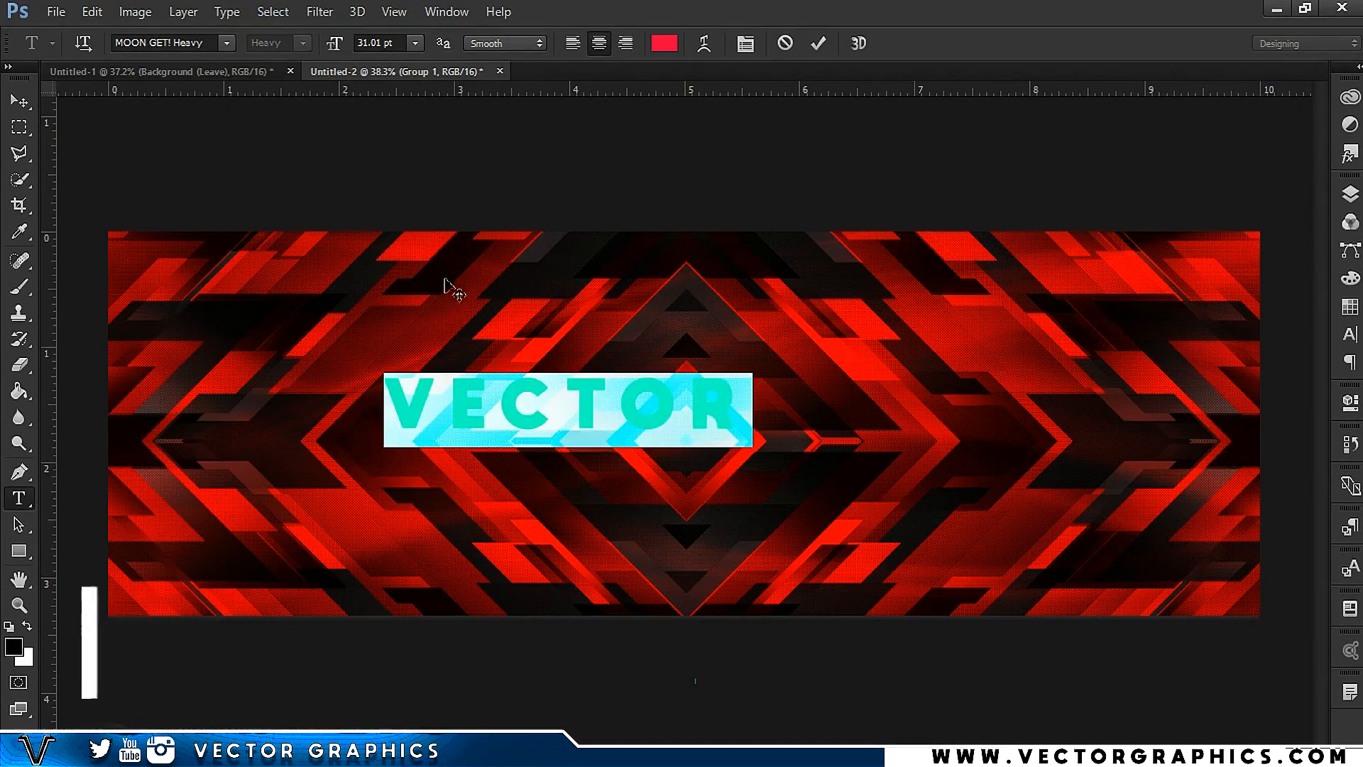
left_click(627, 406)
left_click_drag(642, 475, 766, 438)
- Try to set the text colour to white (ffffff) while editing VECTOR, and commit the text
left_click(656, 44)
type("ffffff")
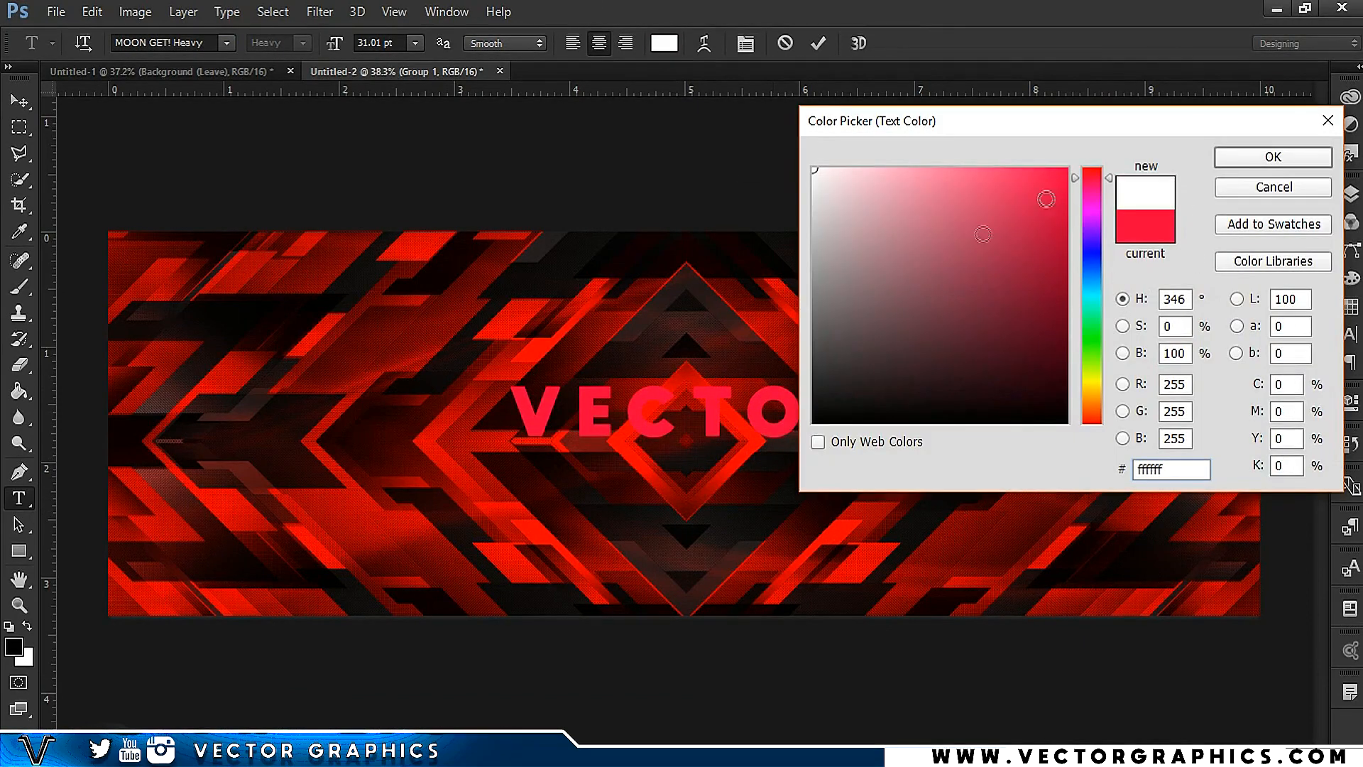
key("Return")
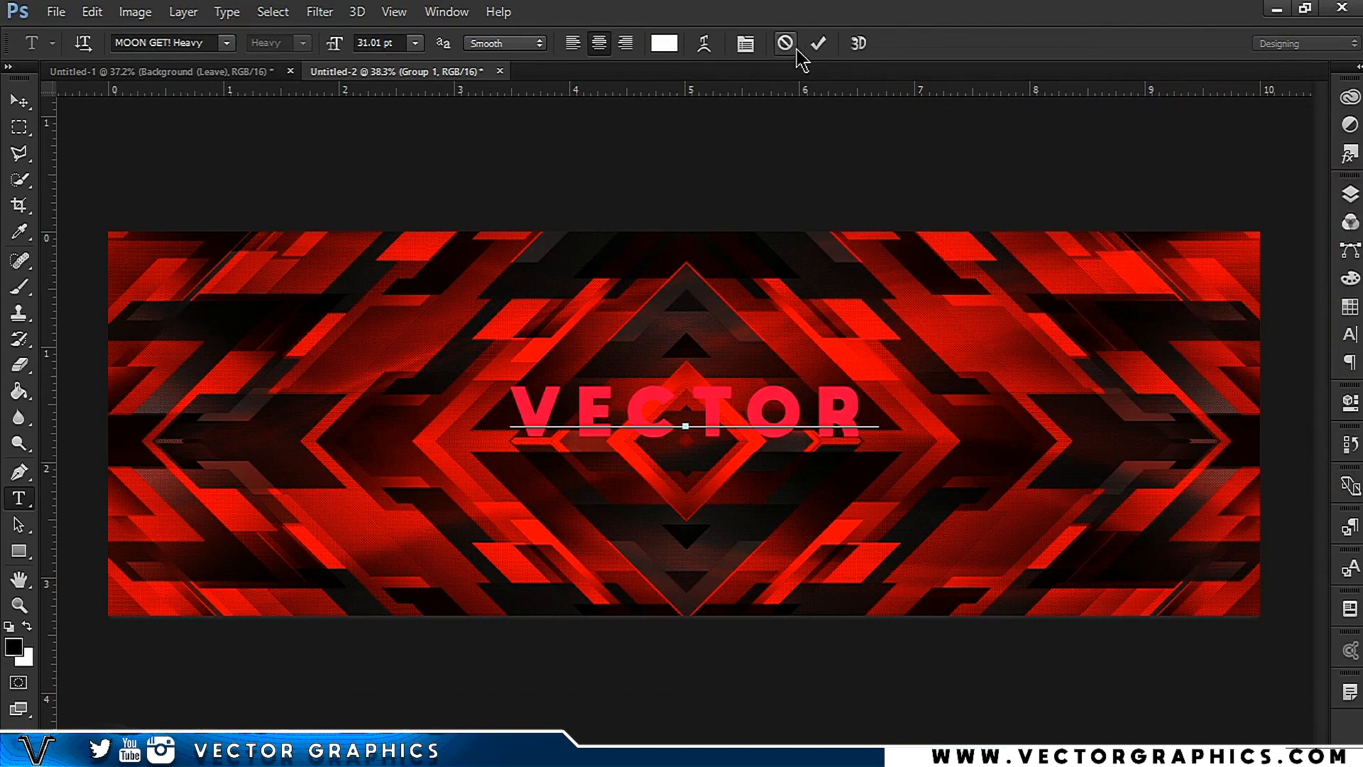
left_click(818, 44)
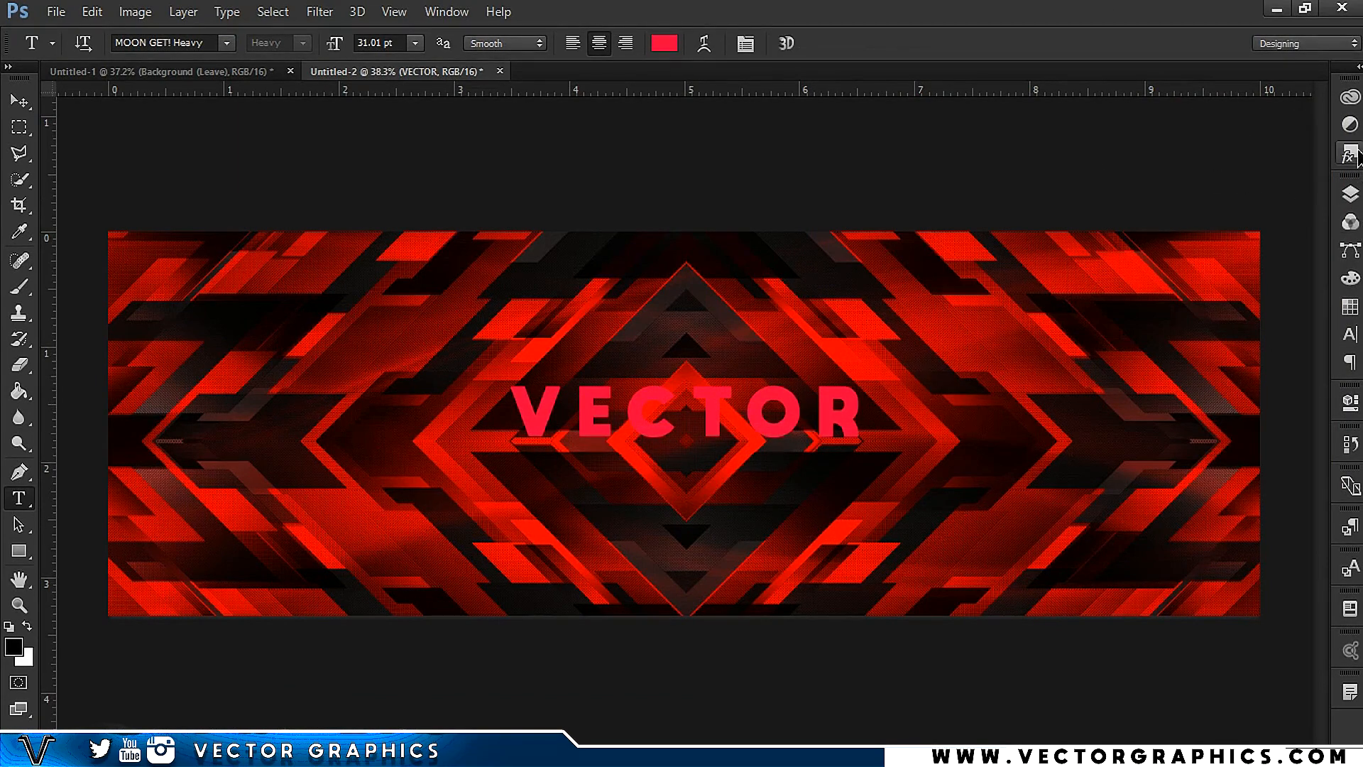
- Change the colour of the VECTOR text layer to white (ffffff)
left_click(1349, 194)
right_click(1230, 210)
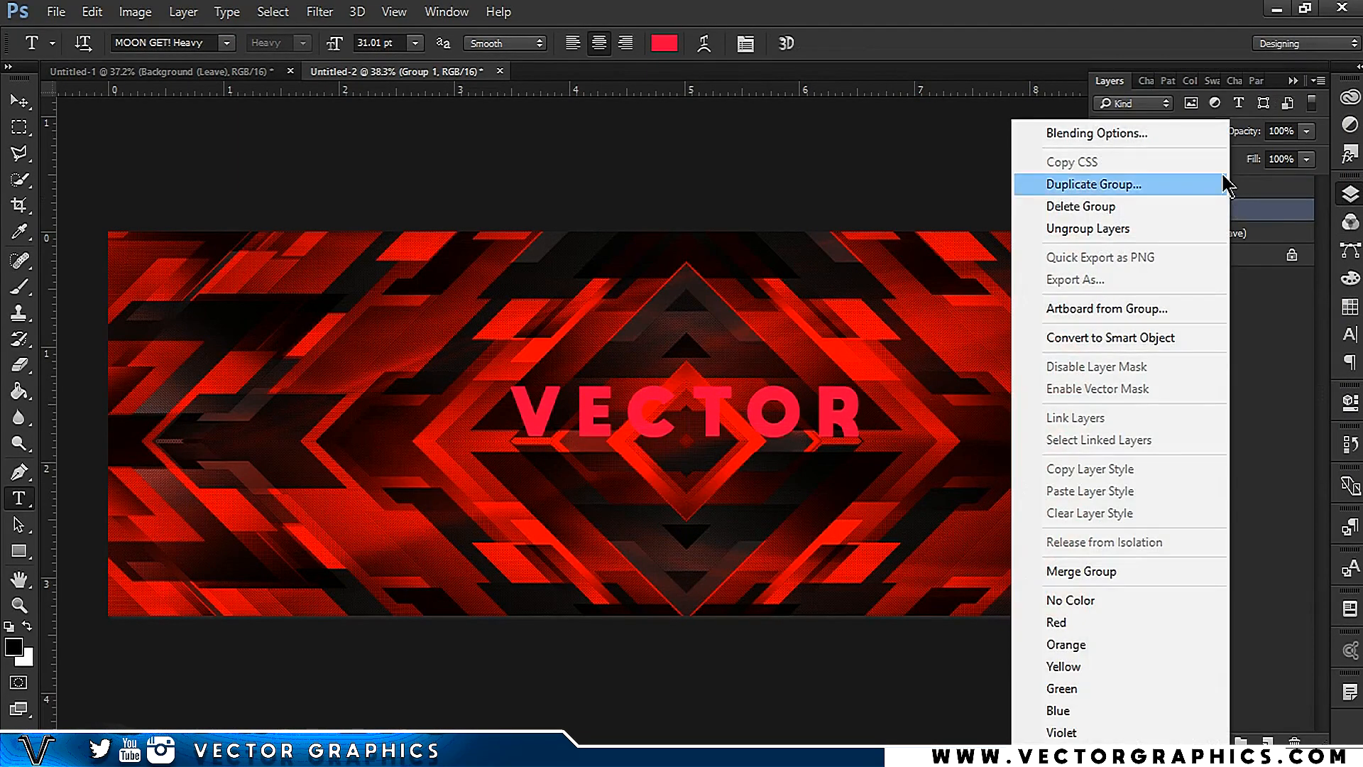
left_click(1269, 196)
left_click(1238, 197)
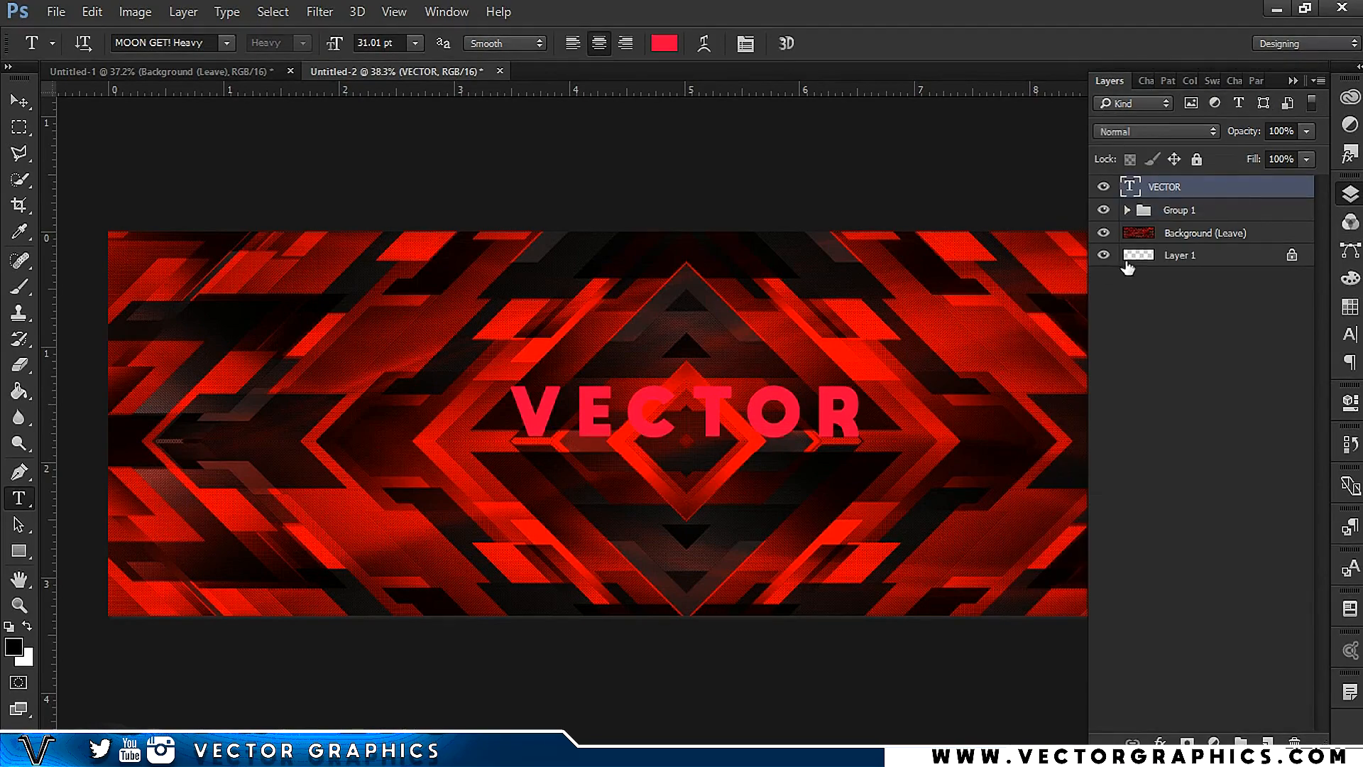
left_click(1239, 84)
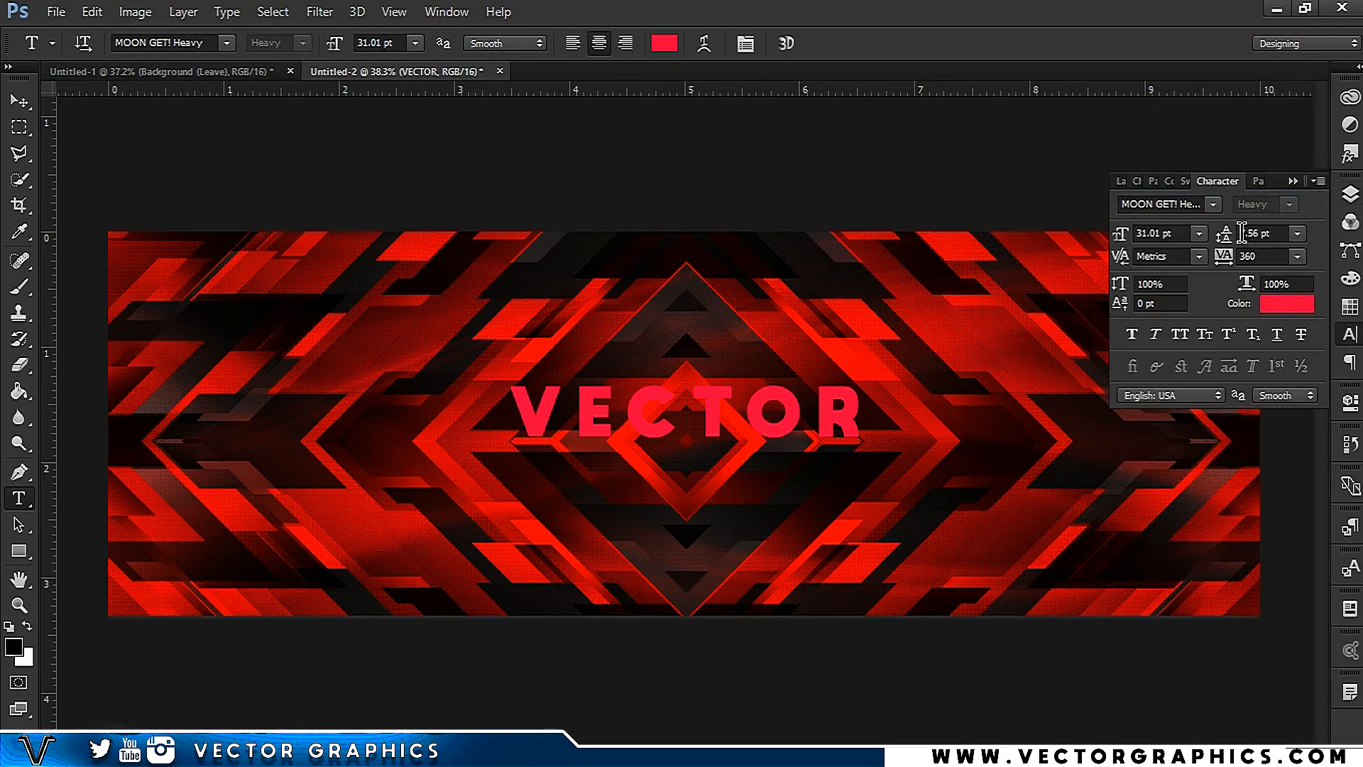
left_click(1278, 311)
left_click(814, 169)
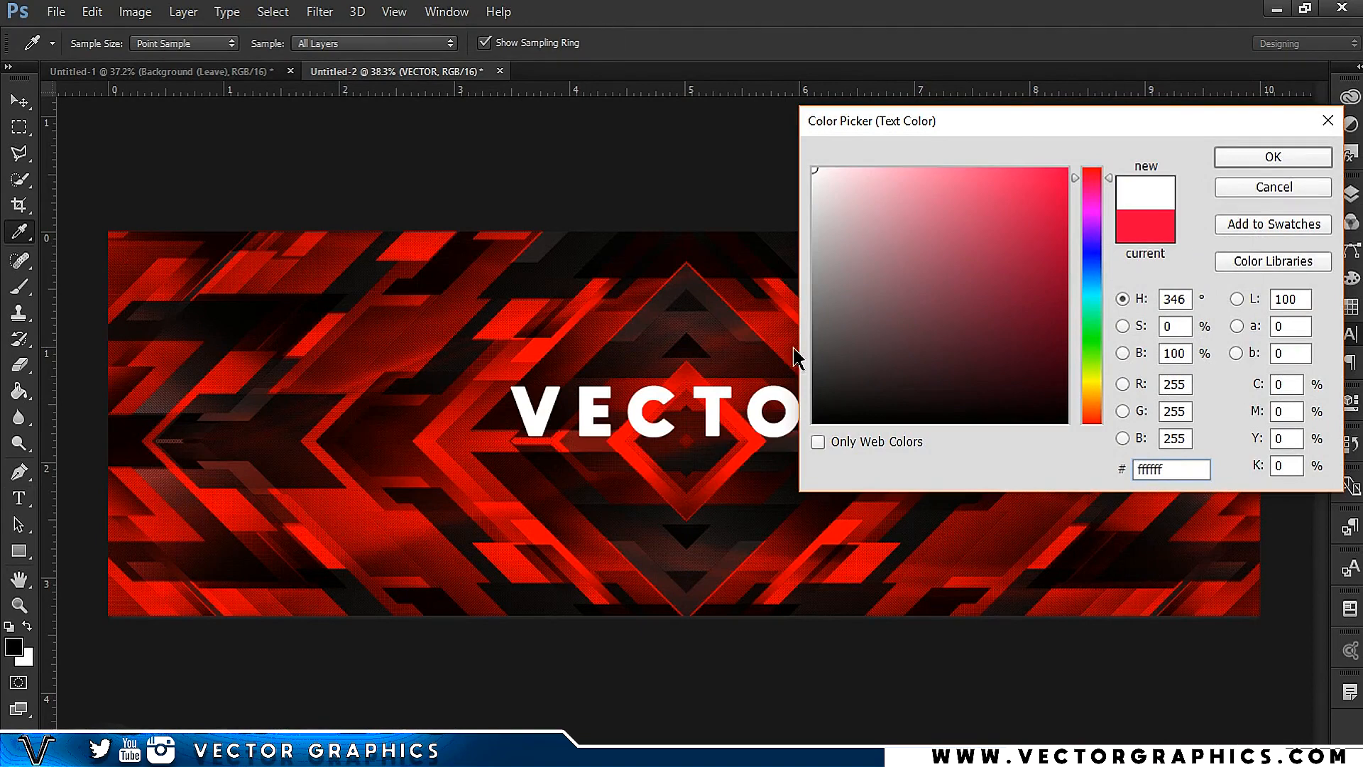
left_click(1278, 160)
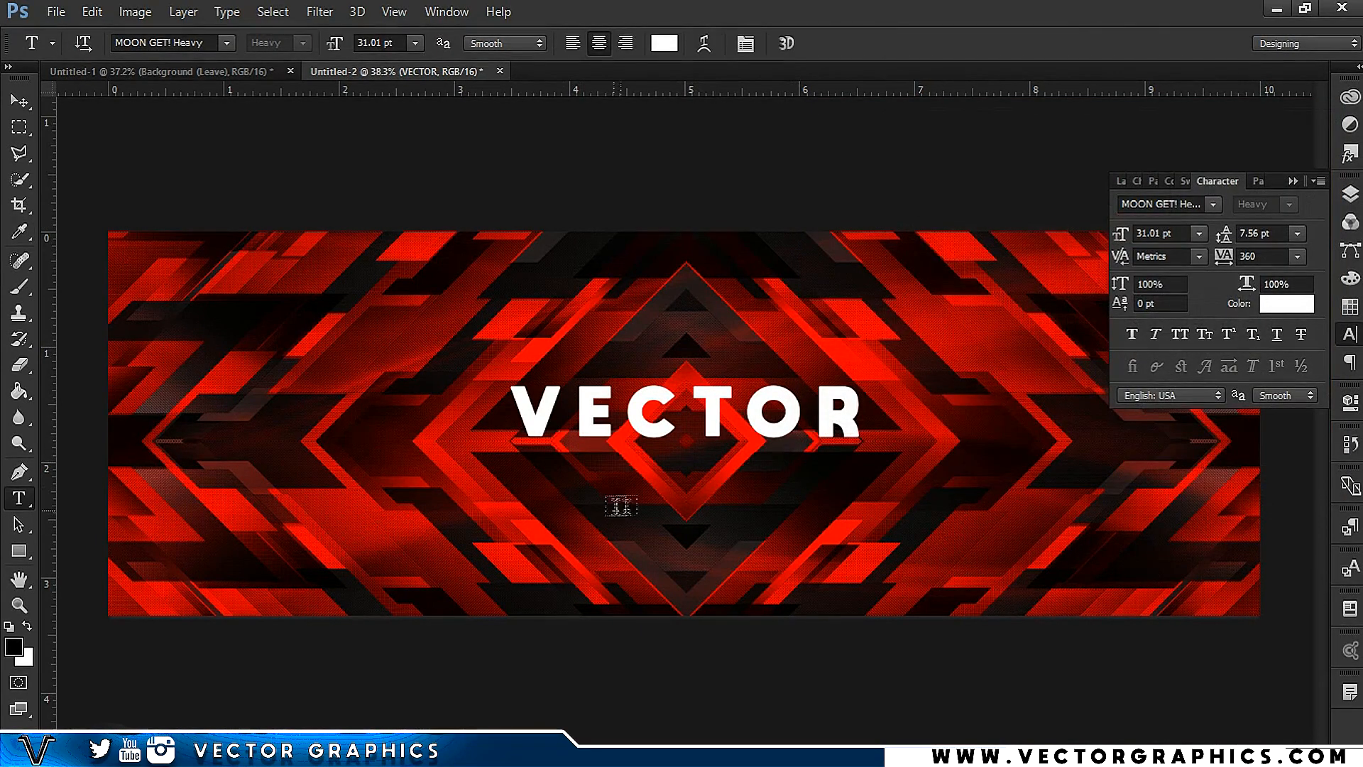
left_click(1293, 182)
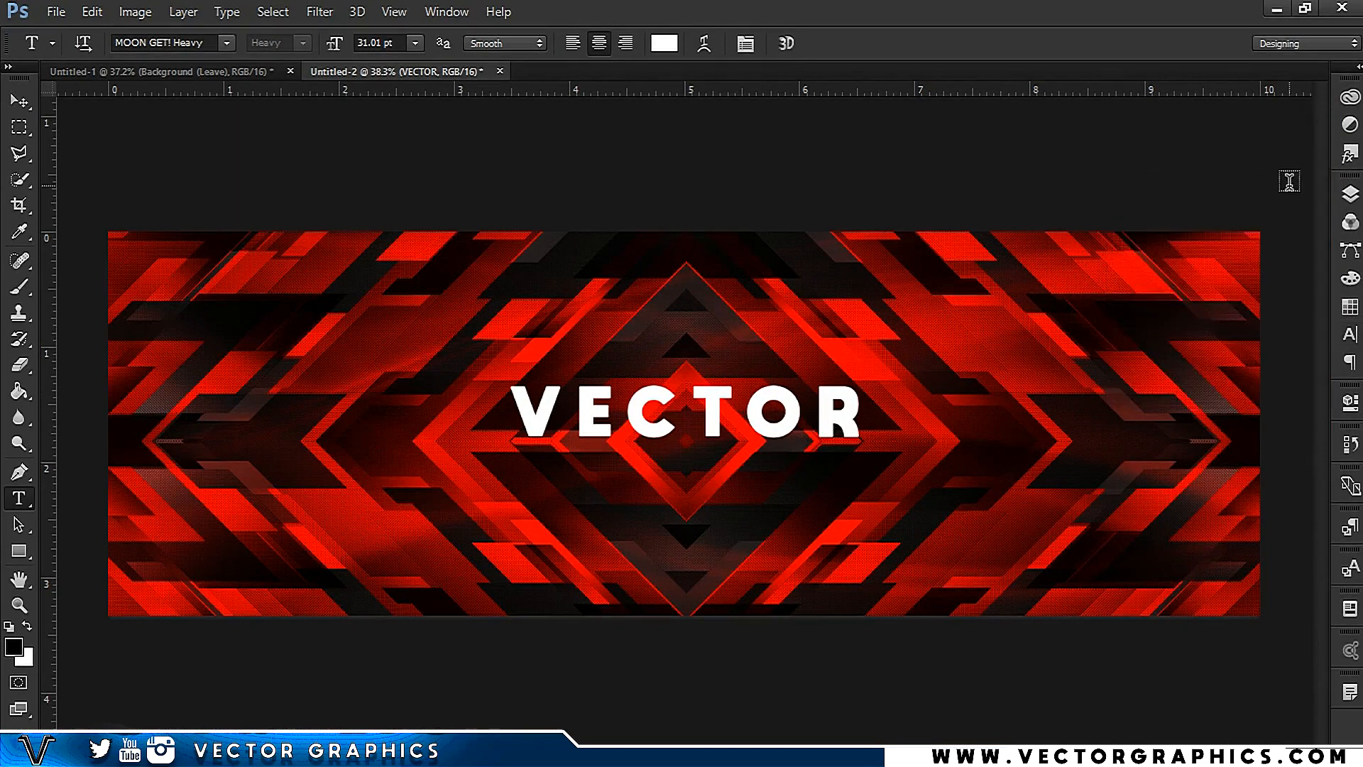
- Add a separate white text "GRAPHICS" in MOON GET! Heavy, centred directly below VECTOR
left_click(579, 463)
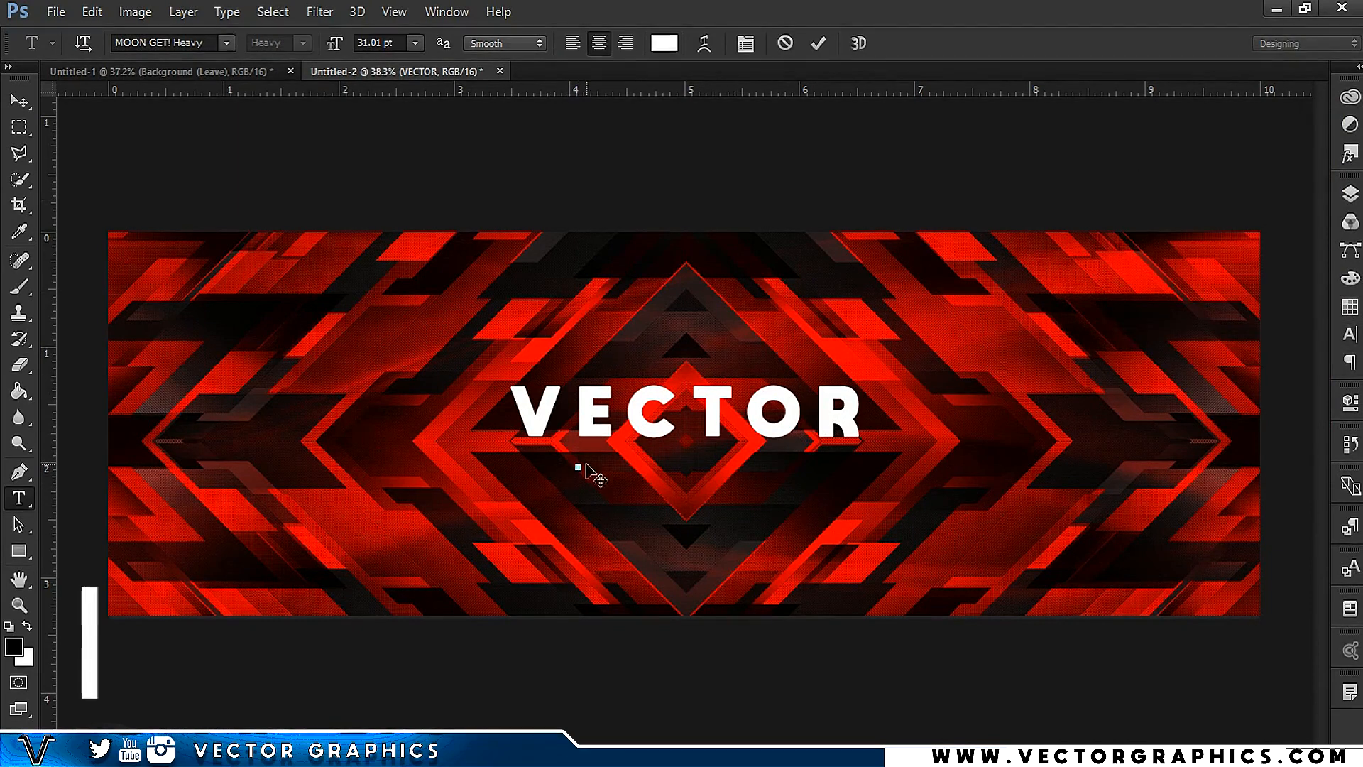
type("GRAPHICS")
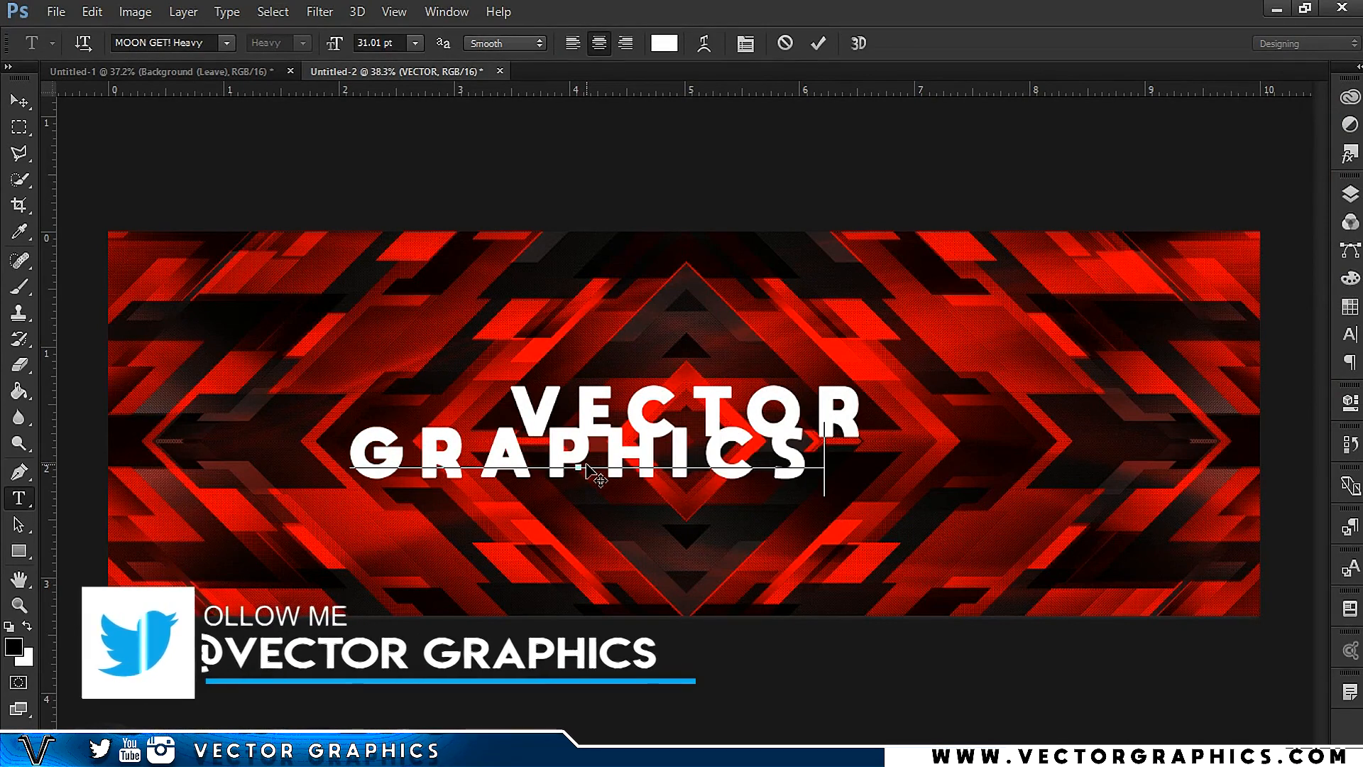
left_click_drag(722, 558, 824, 595)
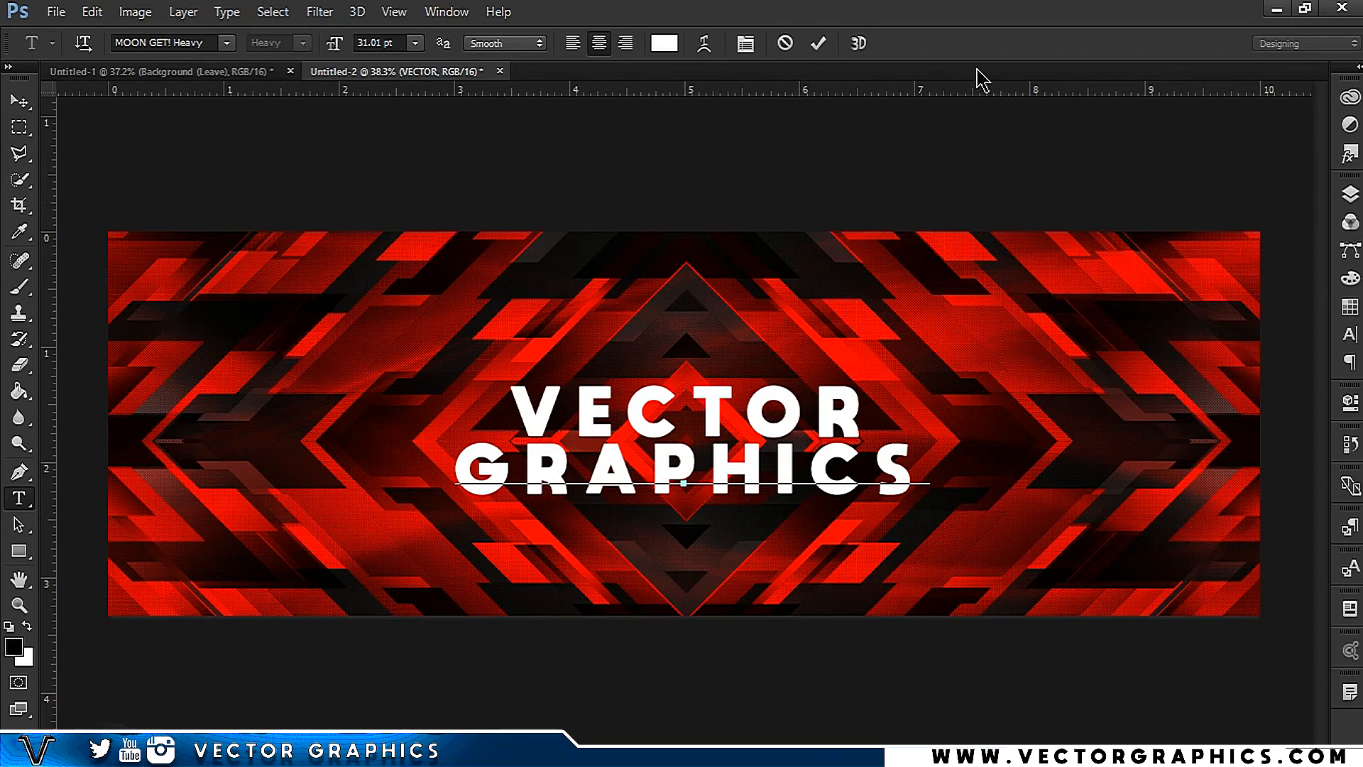
left_click(1350, 198)
left_click(1222, 255)
- Reduce the GRAPHICS text to 12.01 pt and move it up close beneath VECTOR
left_click(1199, 187)
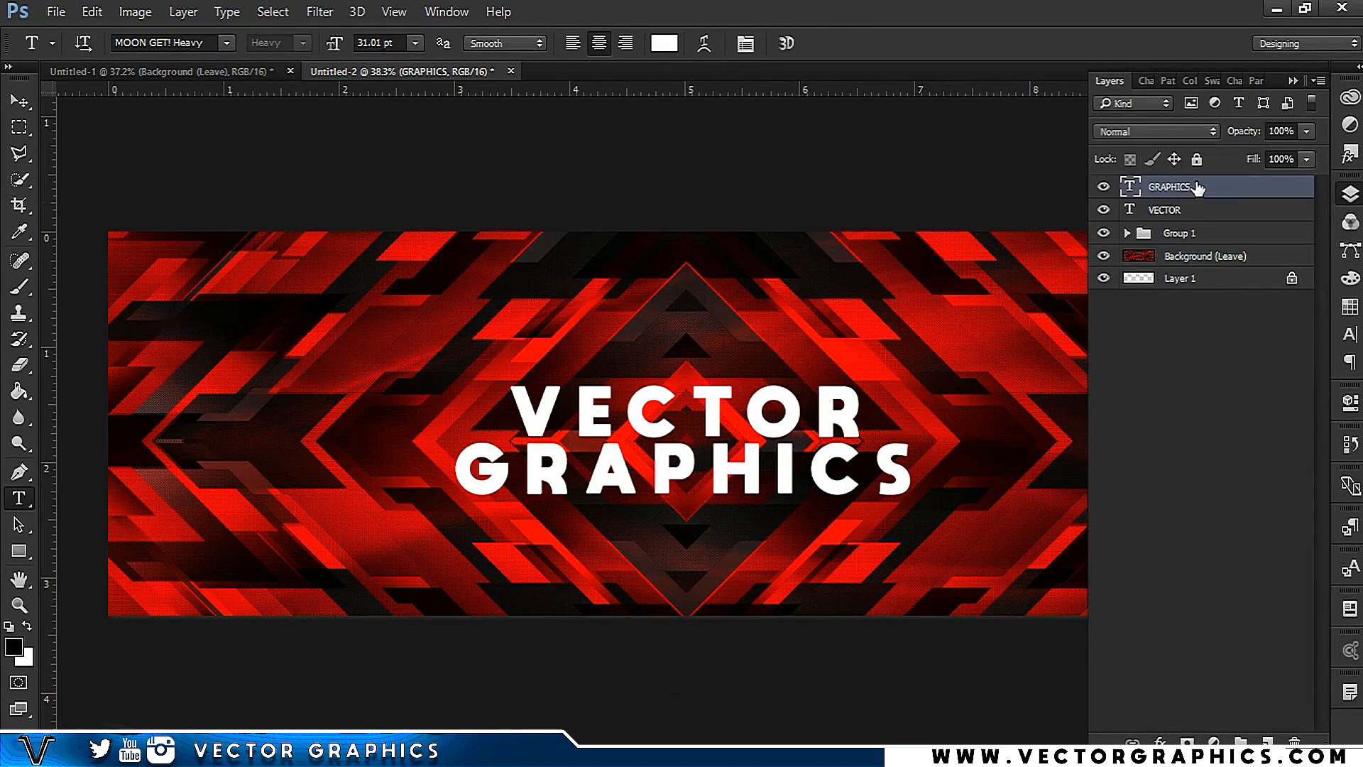
left_click(1237, 80)
left_click_drag(1122, 236, 1106, 242)
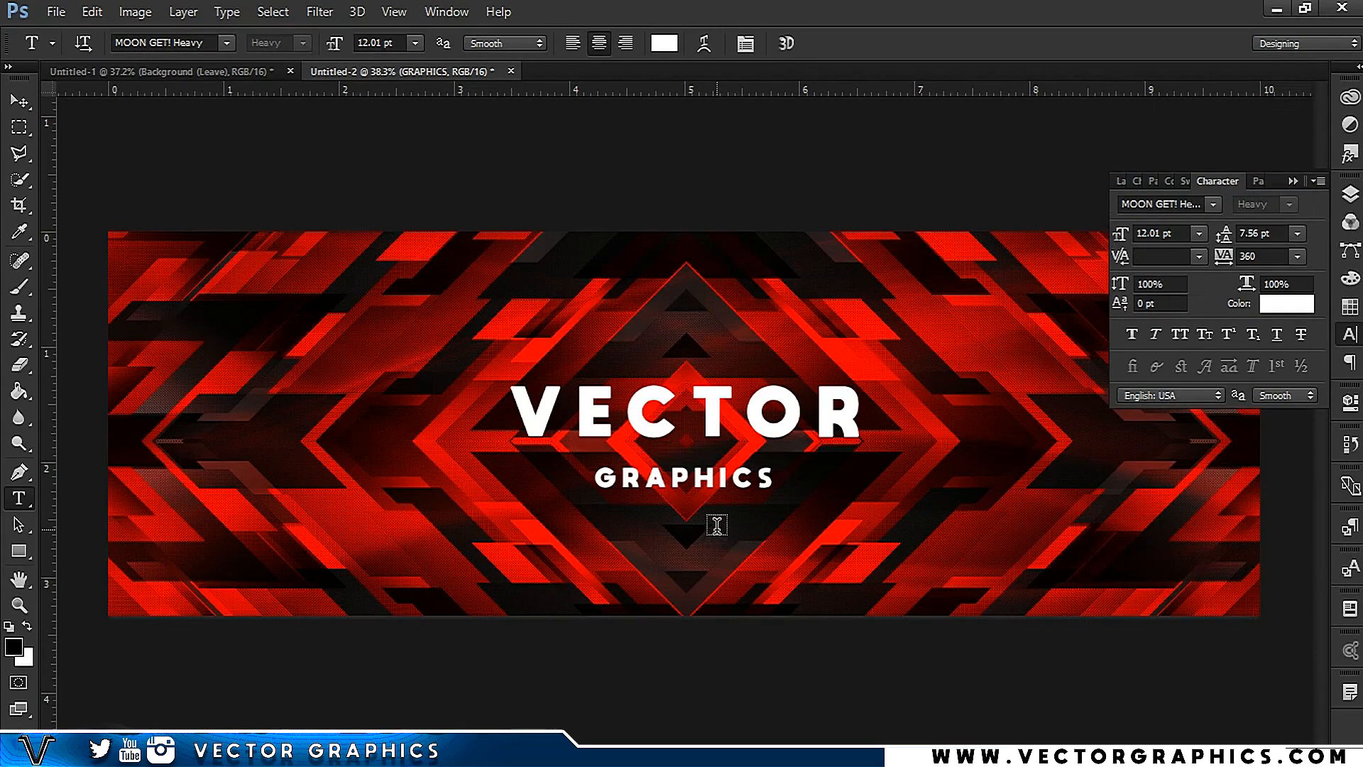
key("v")
left_click_drag(734, 548, 737, 518)
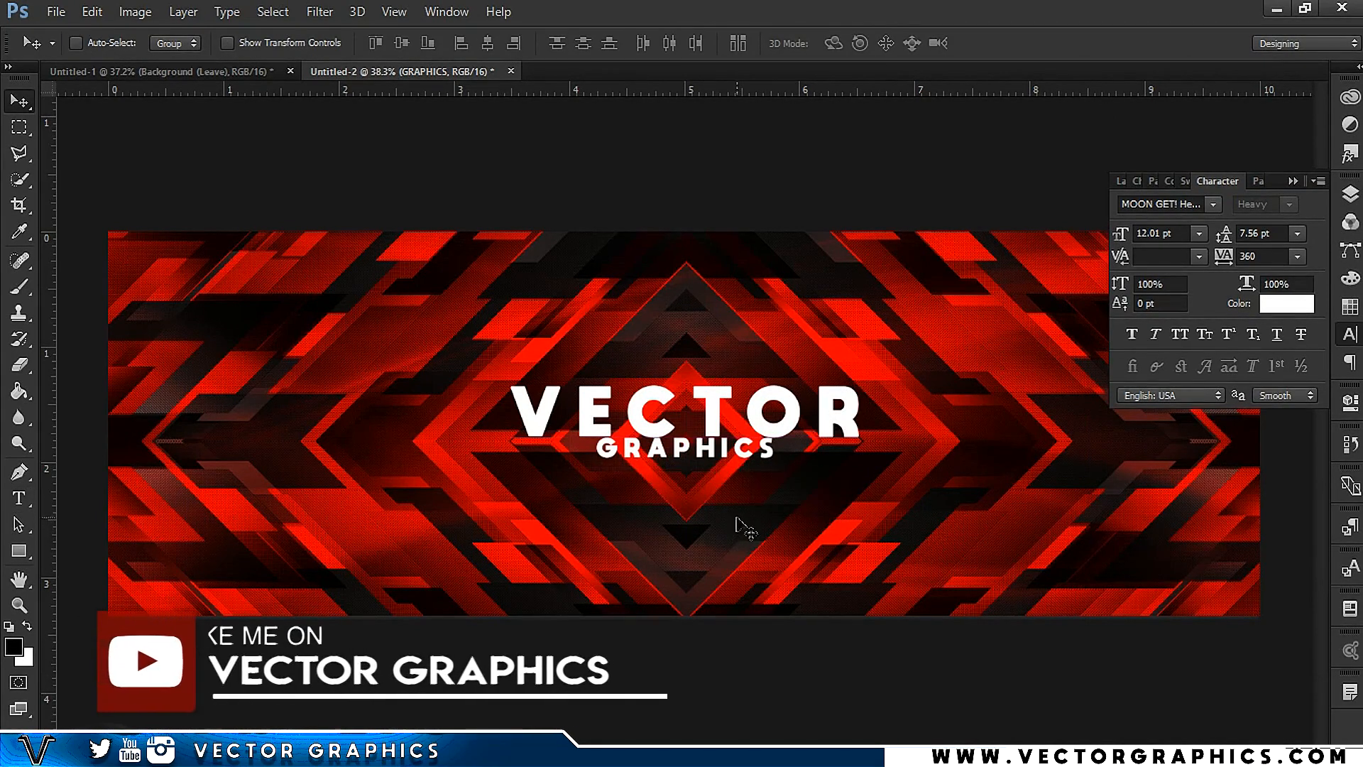
- Set the GRAPHICS text's tracking to 840
left_click(1246, 257)
type("840")
key("Return")
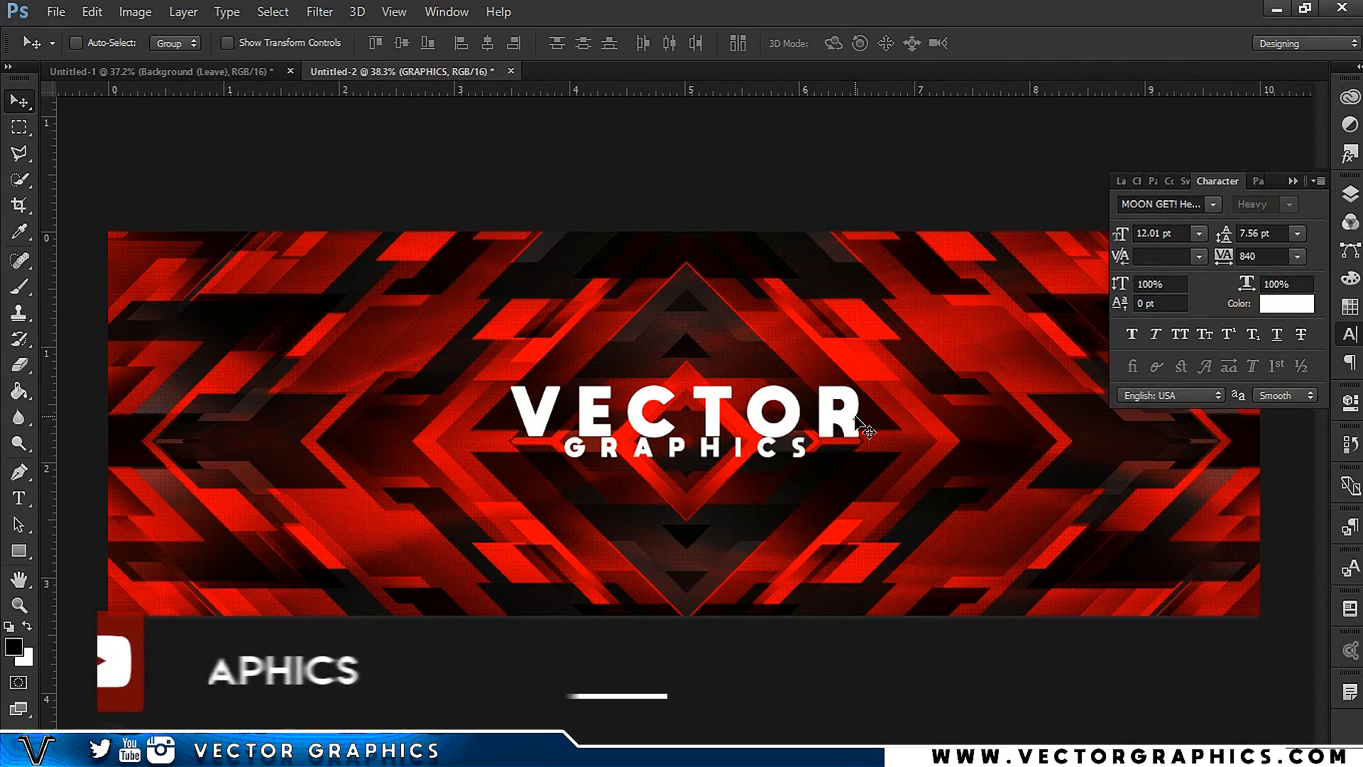
left_click(1293, 181)
- Centre the VECTOR text on the canvas both horizontally and vertically
key("z")
left_click_drag(995, 539, 938, 532)
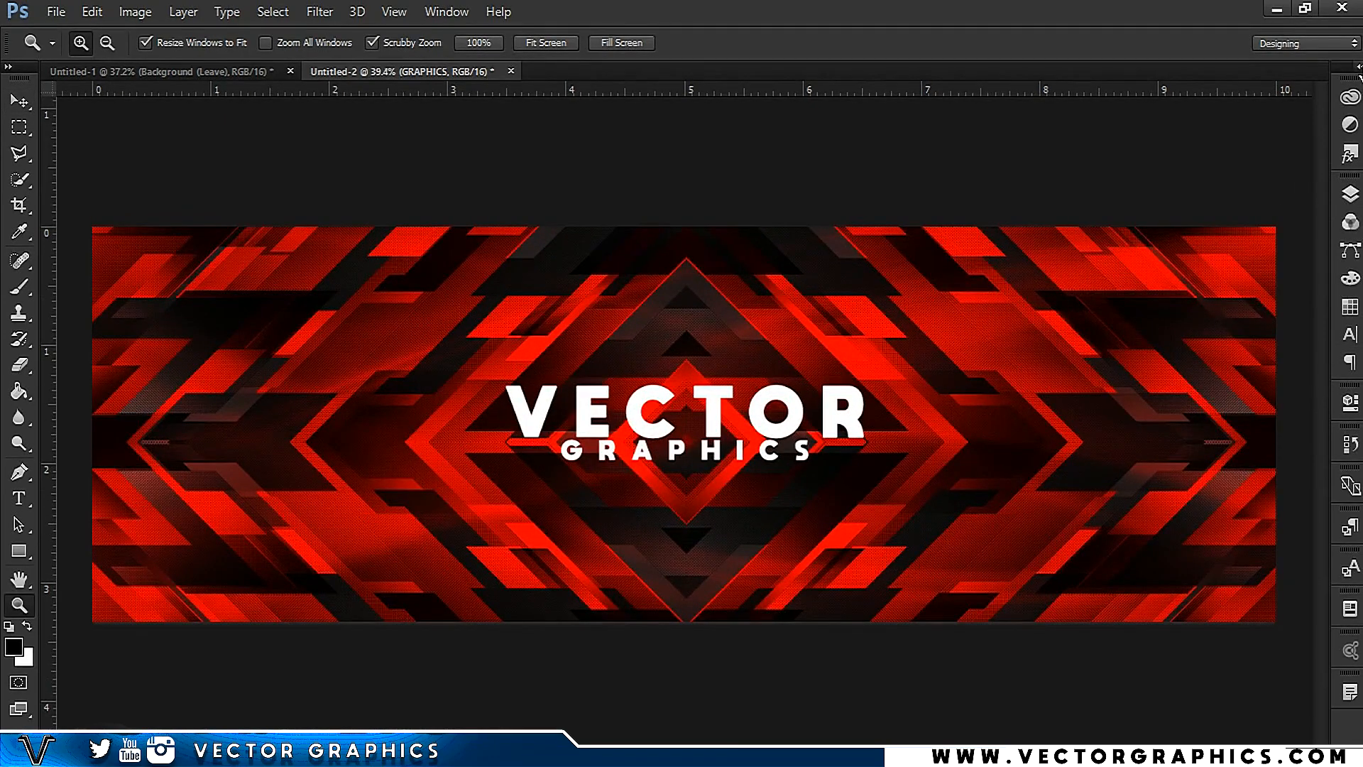
left_click(1354, 196)
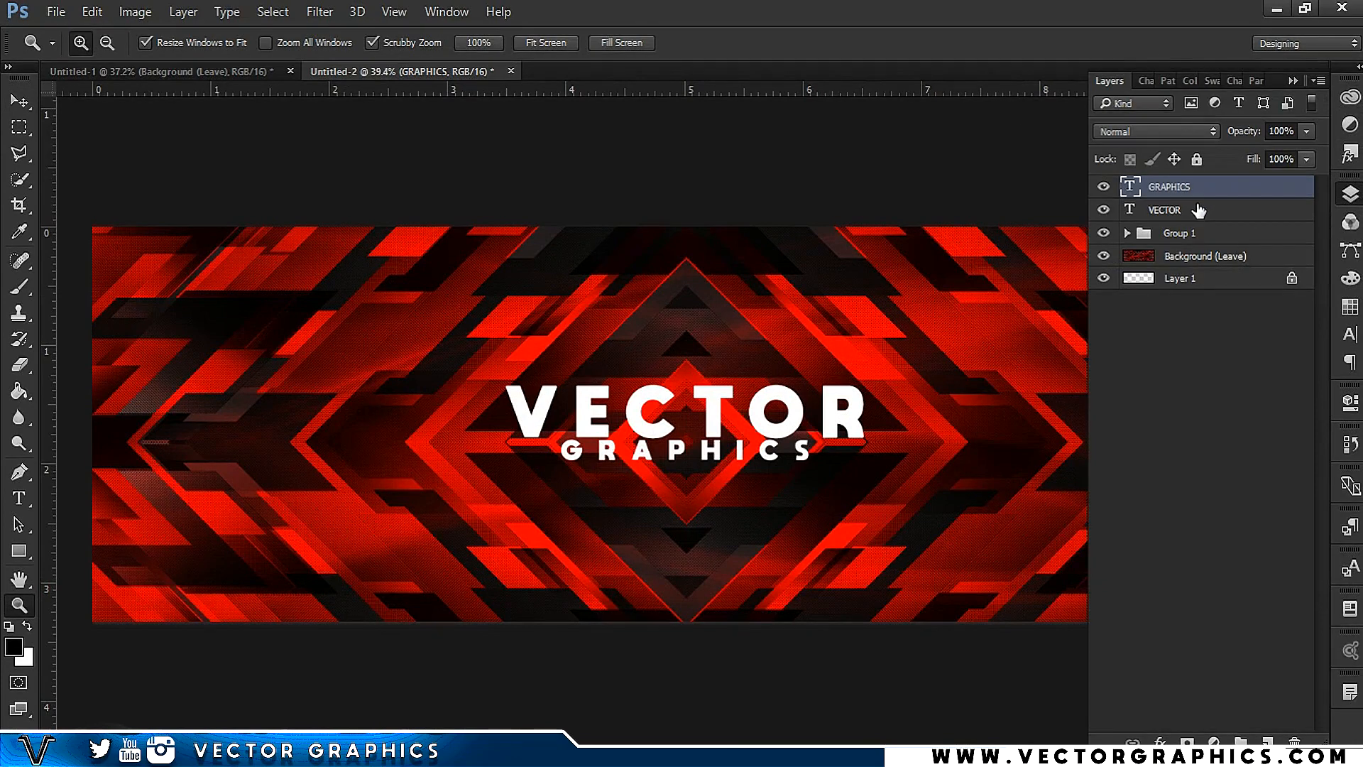
key("ctrl+a")
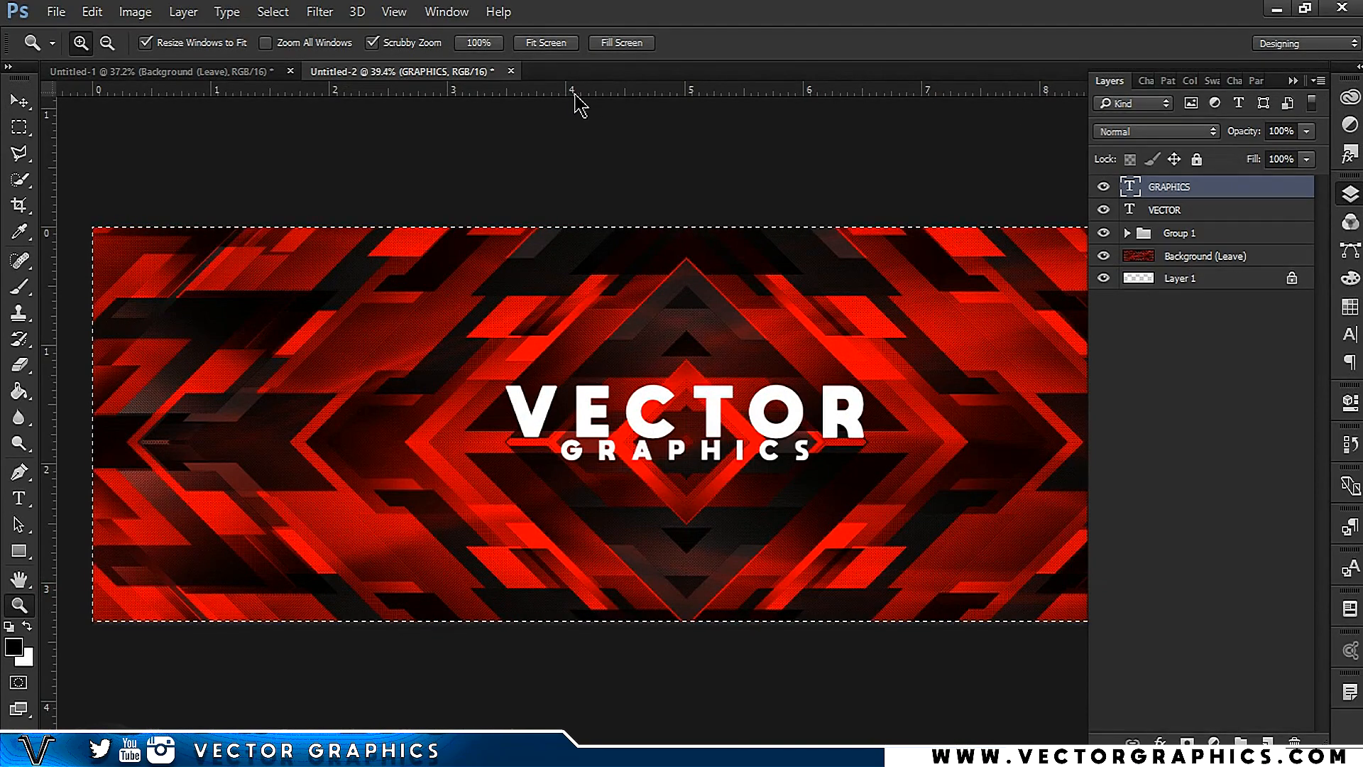
key("v")
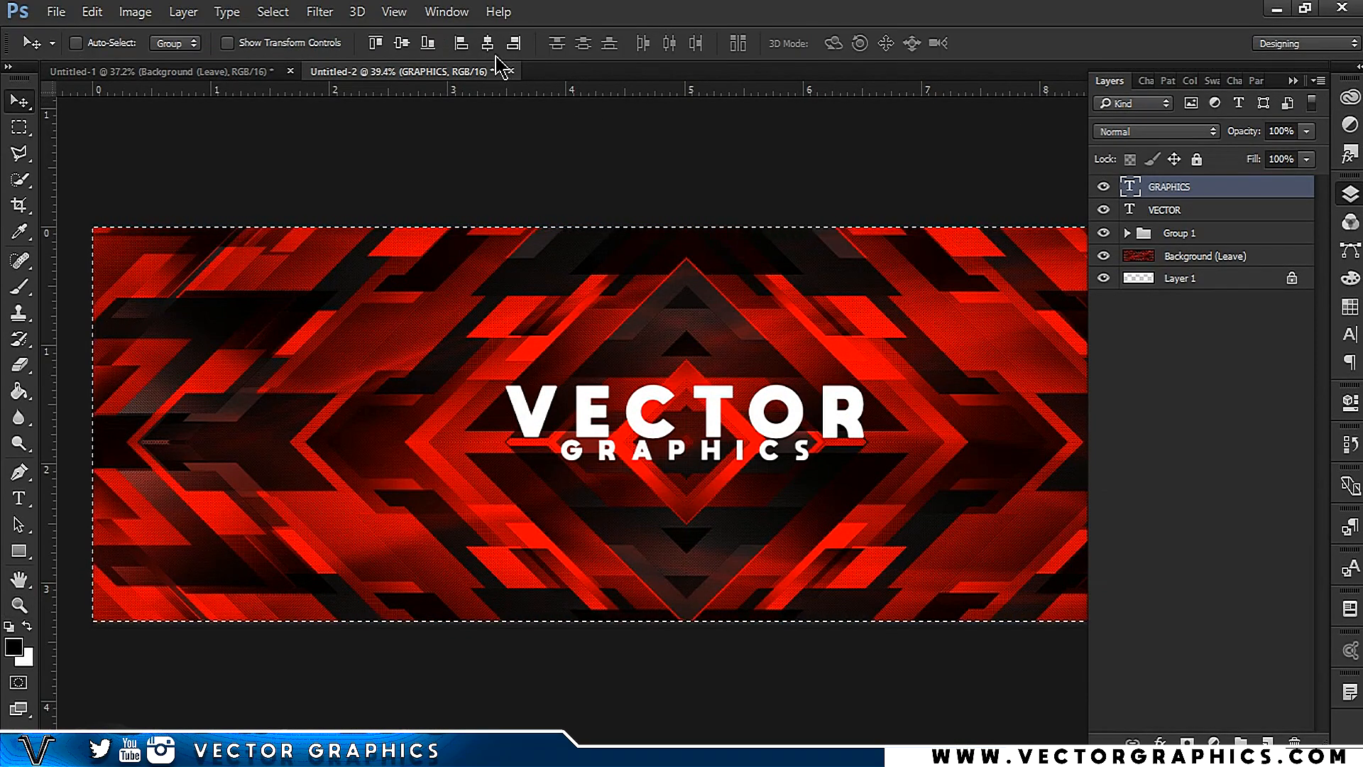
left_click(1200, 213)
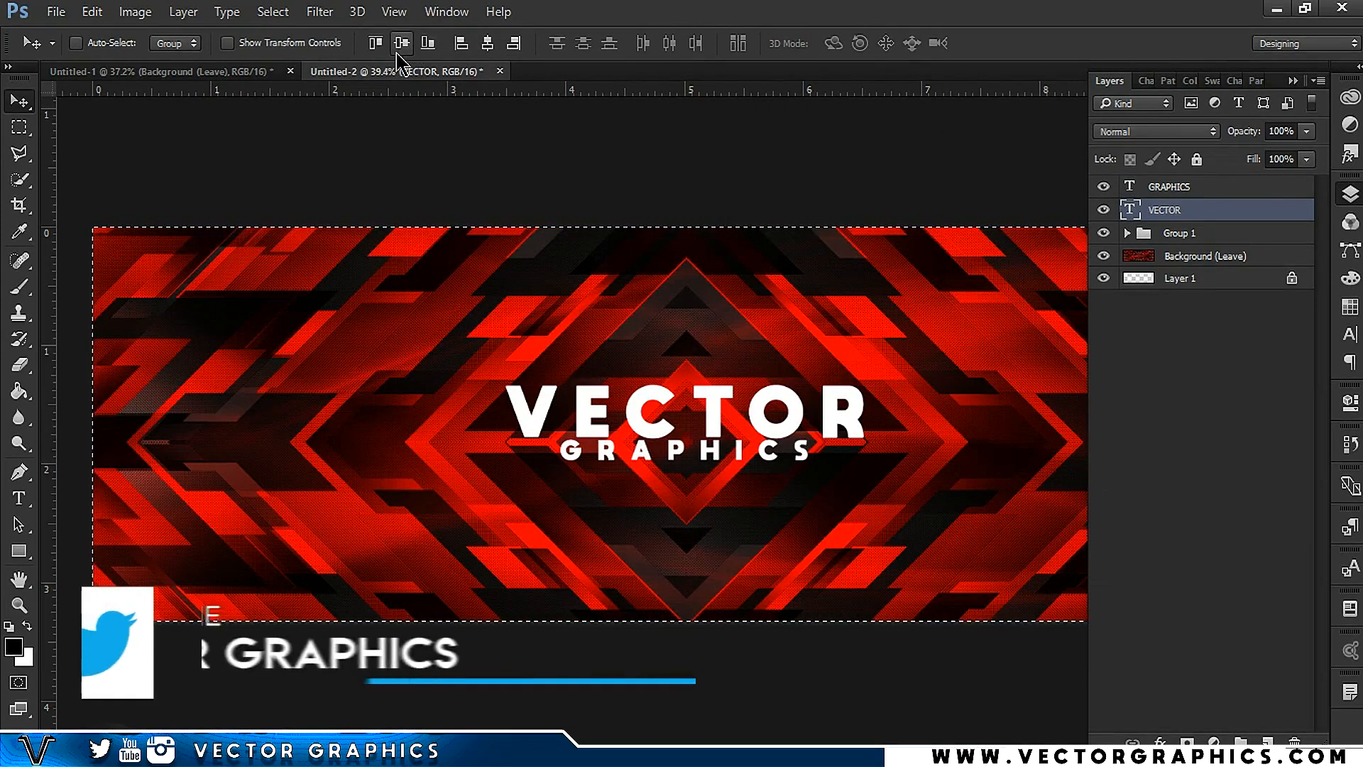
left_click(487, 42)
mouse_move(717, 452)
left_mouse_down()
mouse_move(719, 471)
mouse_move(718, 455)
left_mouse_up()
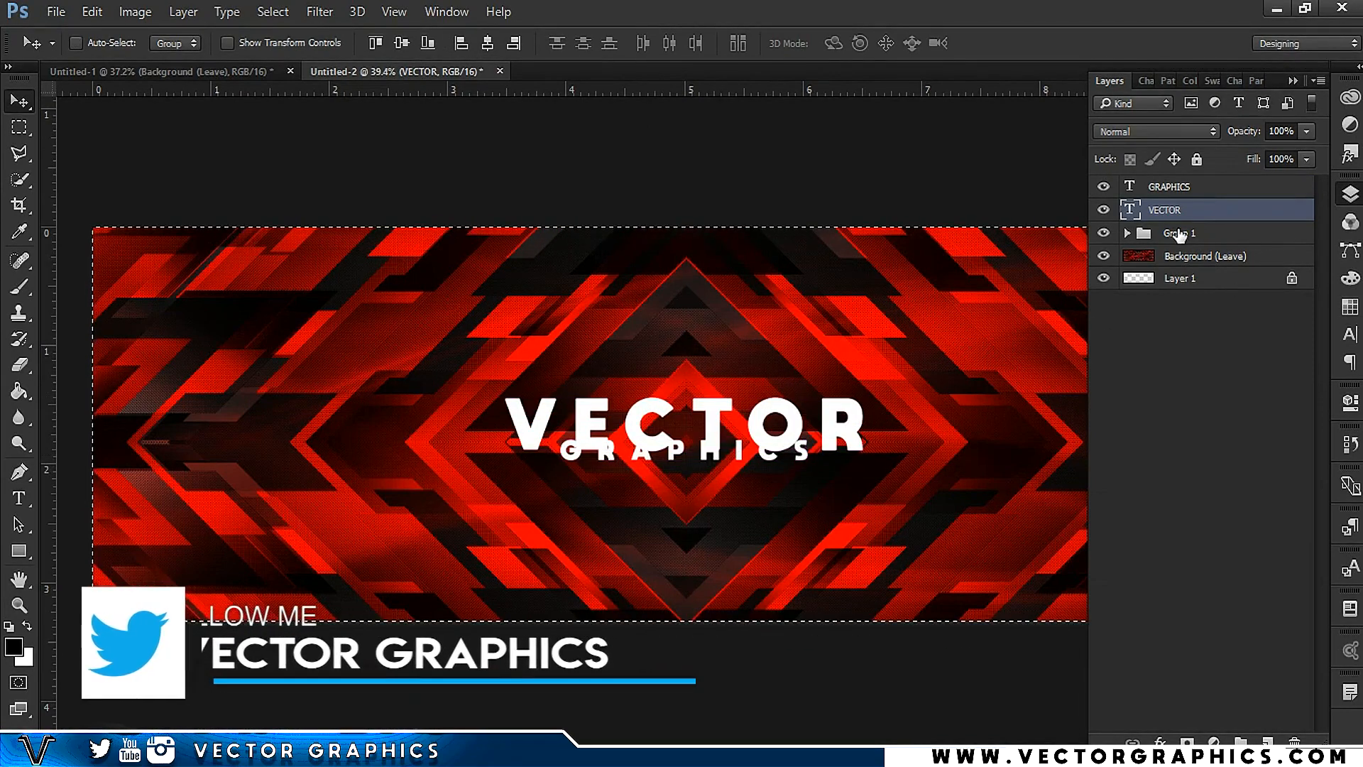
- Deselect the canvas and move the GRAPHICS text down so it sits just beneath VECTOR without overlapping
left_click(1177, 189)
key("ctrl+d")
key("shift+Down")
key("shift+Down")
key("shift+Down")
key("shift+Down")
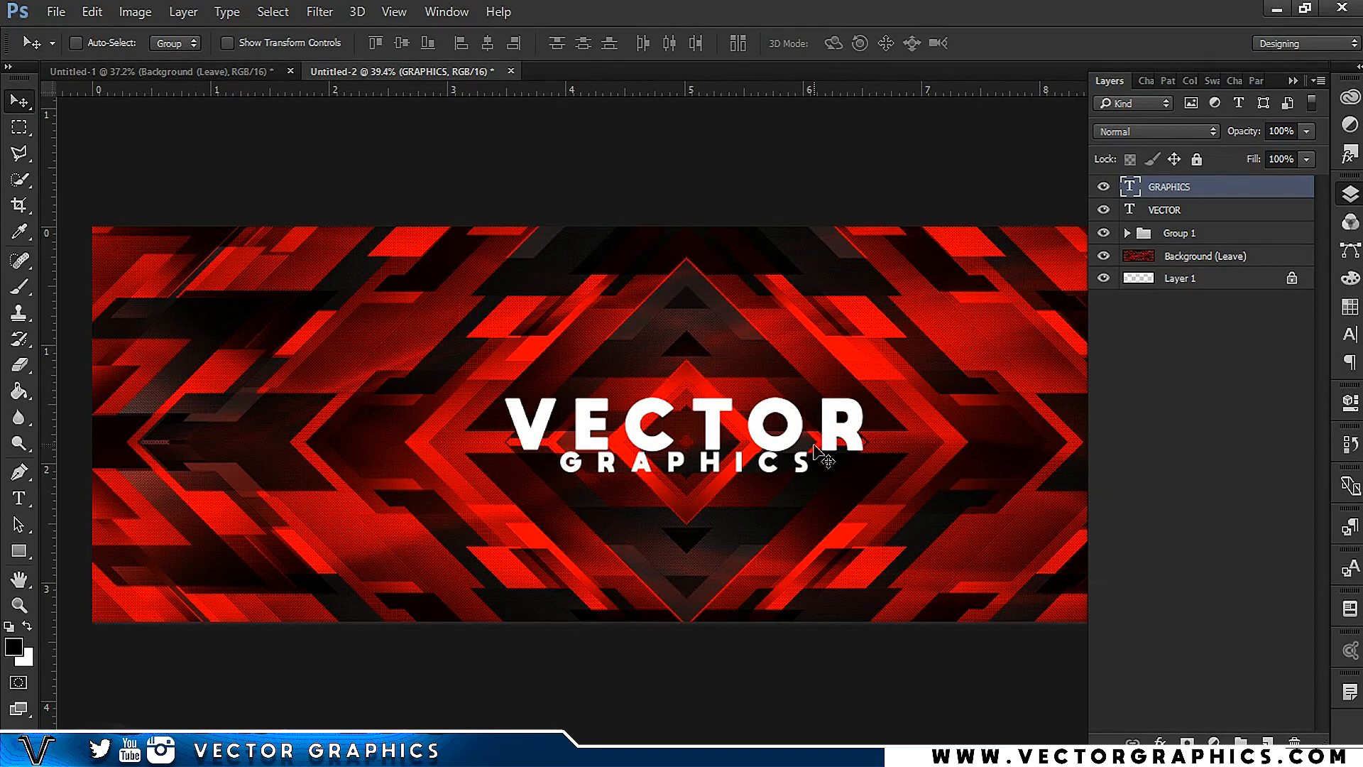
- Reduce the VECTOR text's font size to 25.01 pt
left_click(1200, 209)
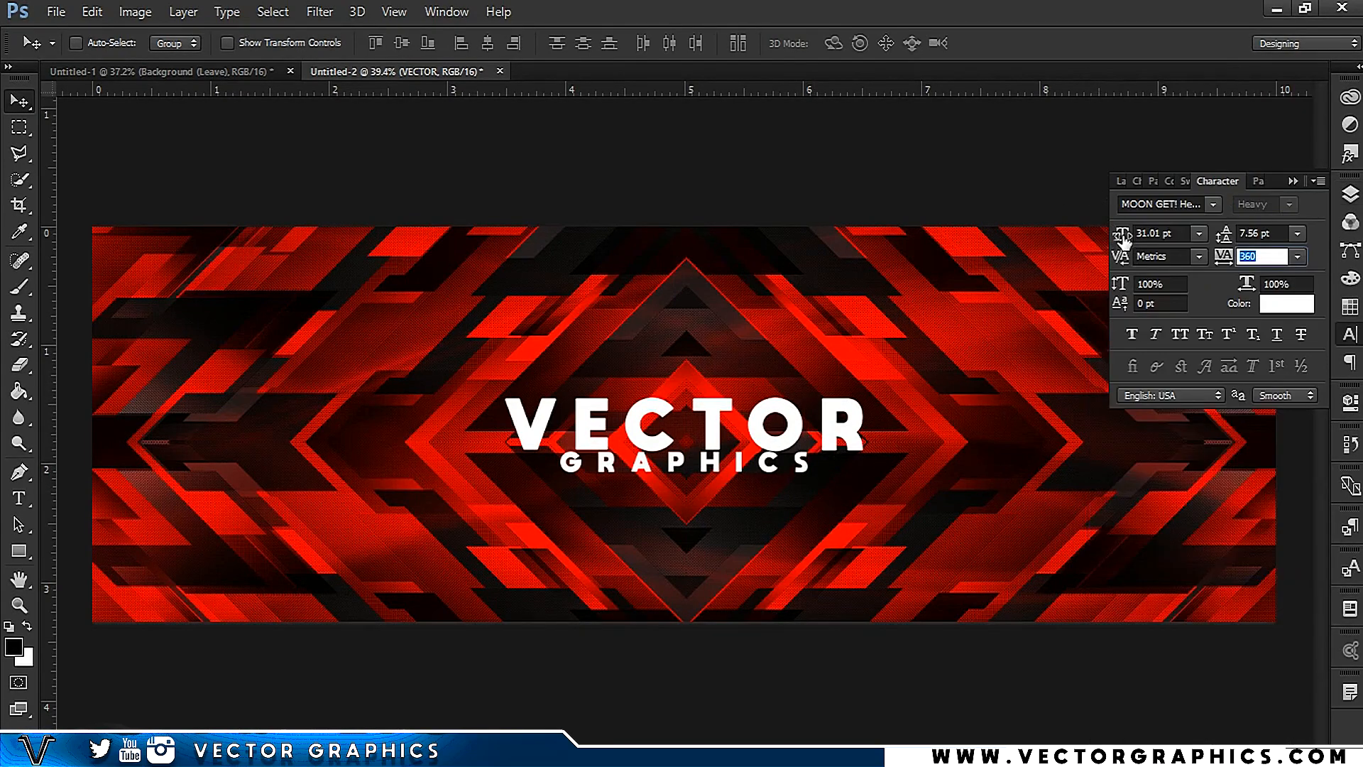
left_click_drag(1122, 241, 1121, 240)
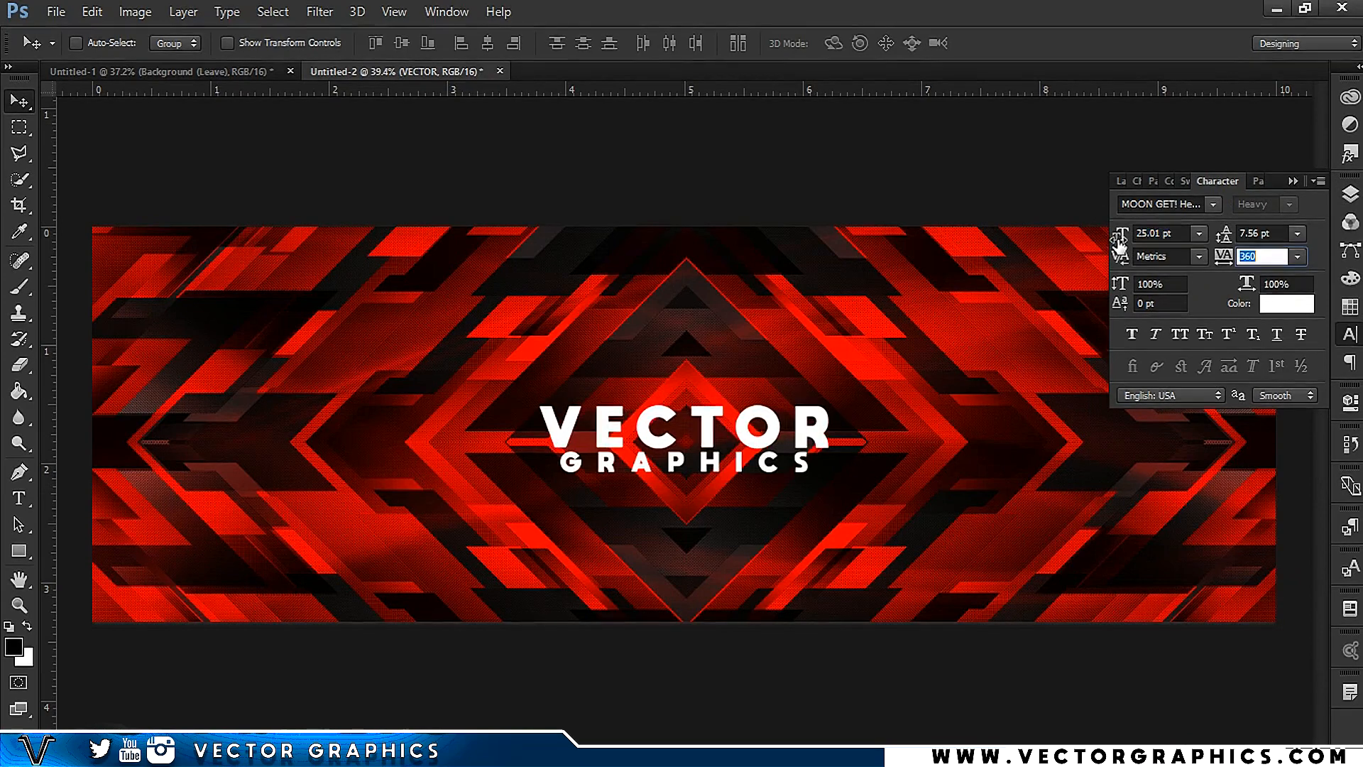
left_click(1293, 180)
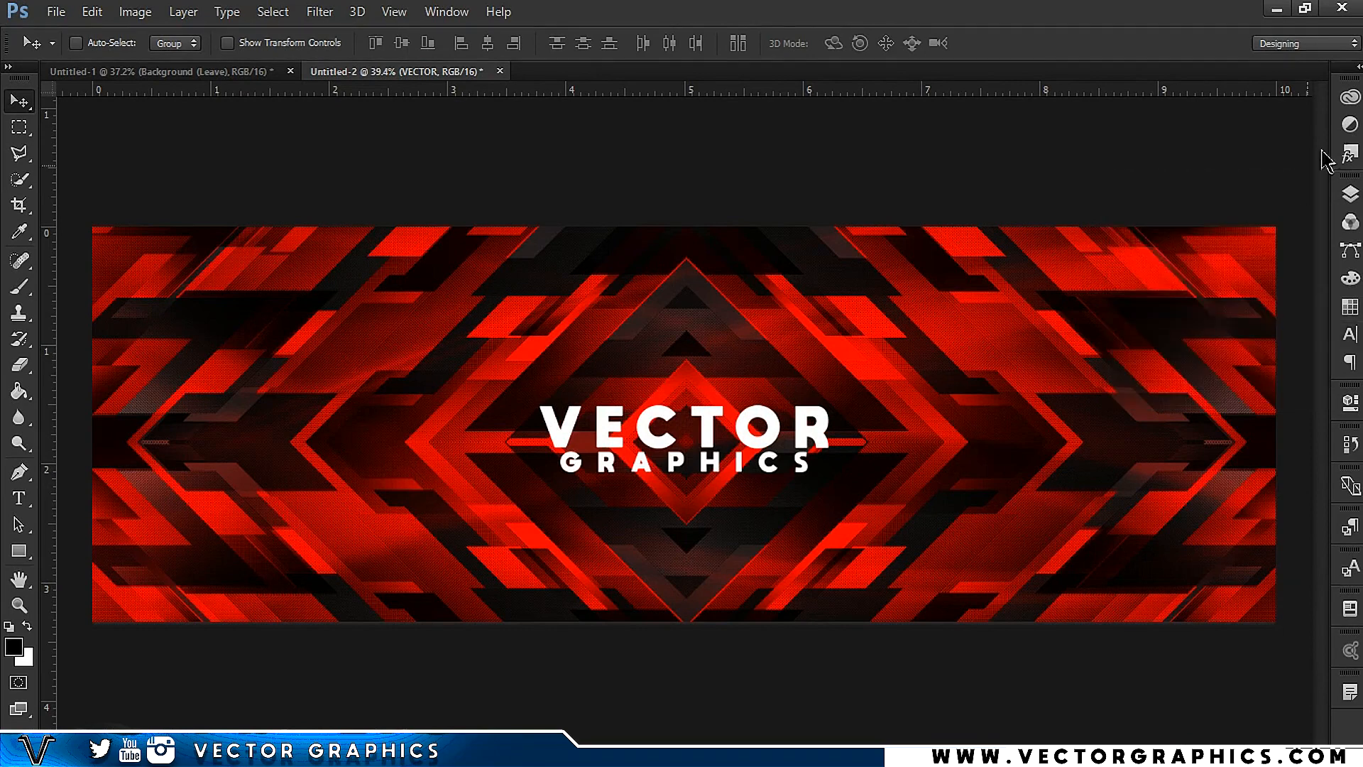
- Reduce the GRAPHICS text's font size to 9.01 pt
left_click(1350, 194)
left_click(1187, 187)
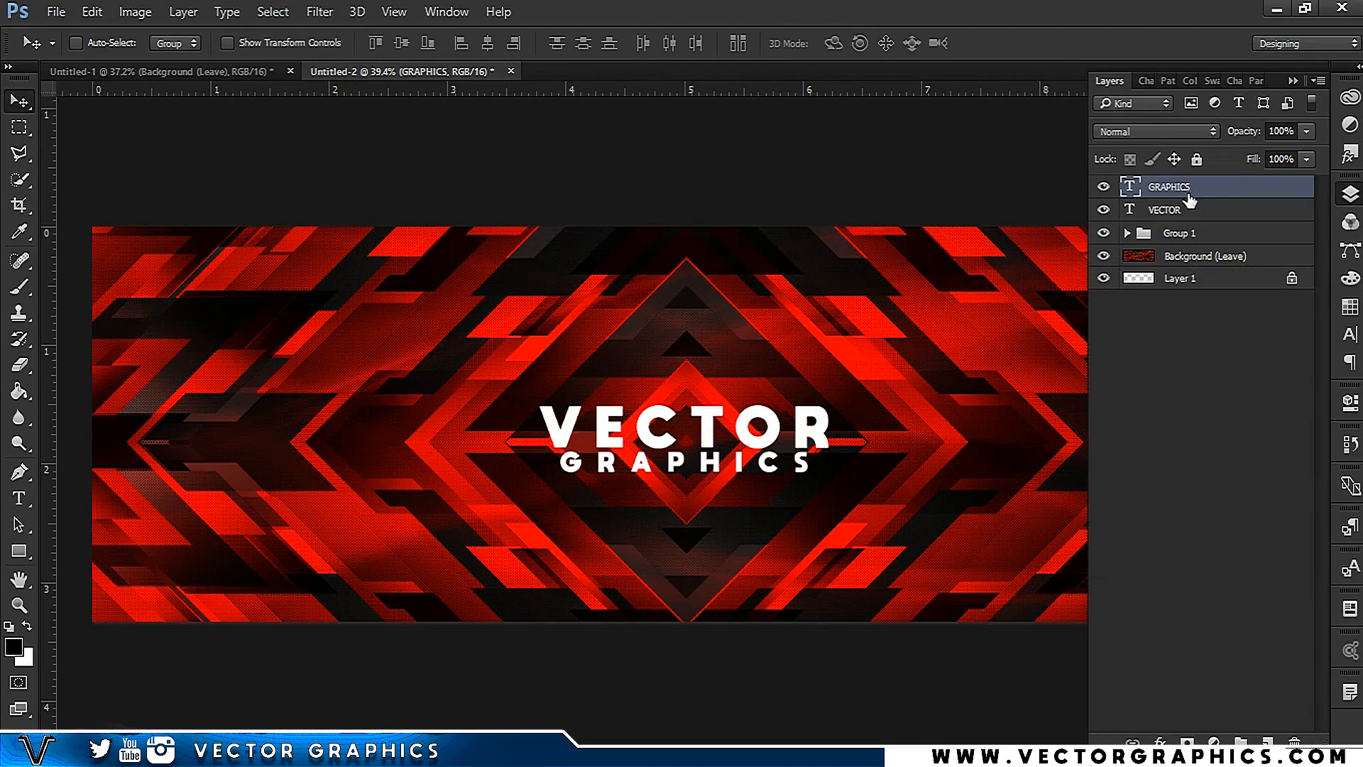
left_click(1235, 82)
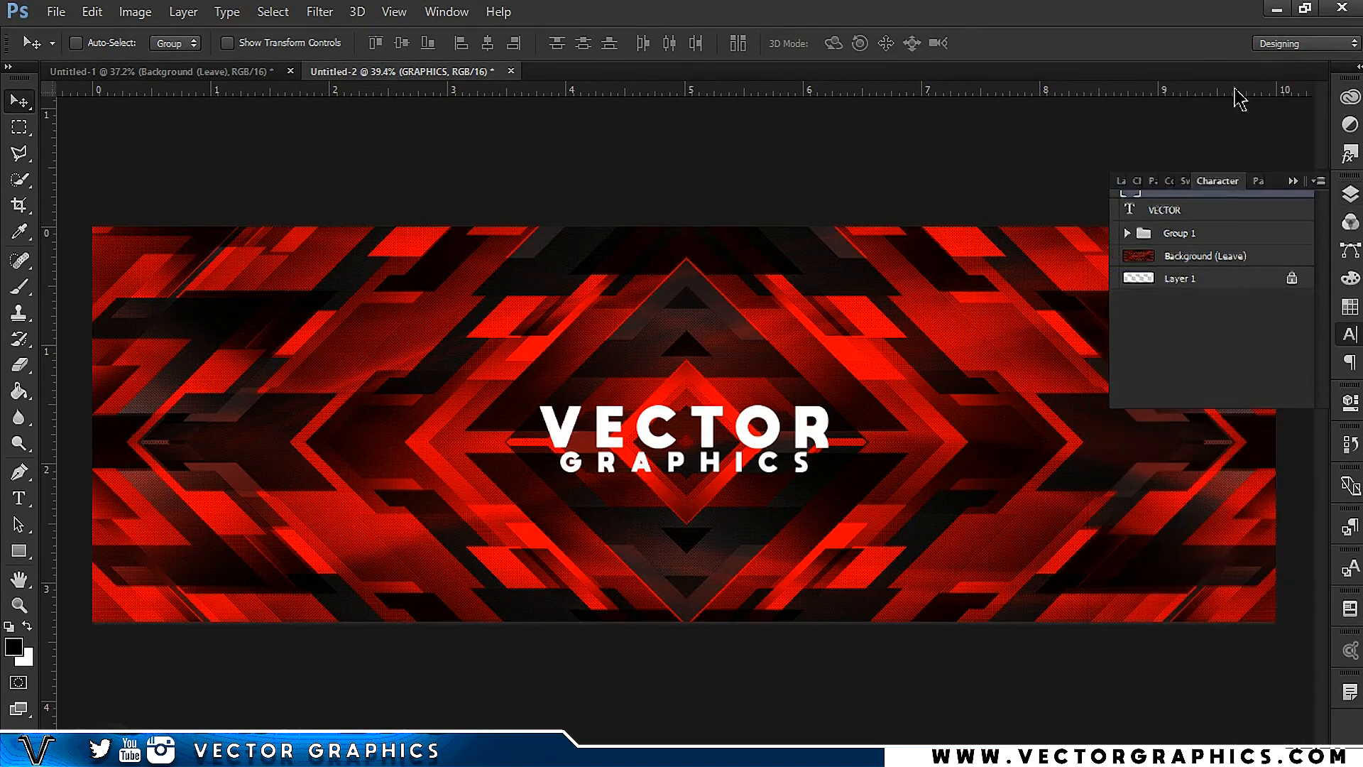
left_click_drag(1124, 237, 1107, 235)
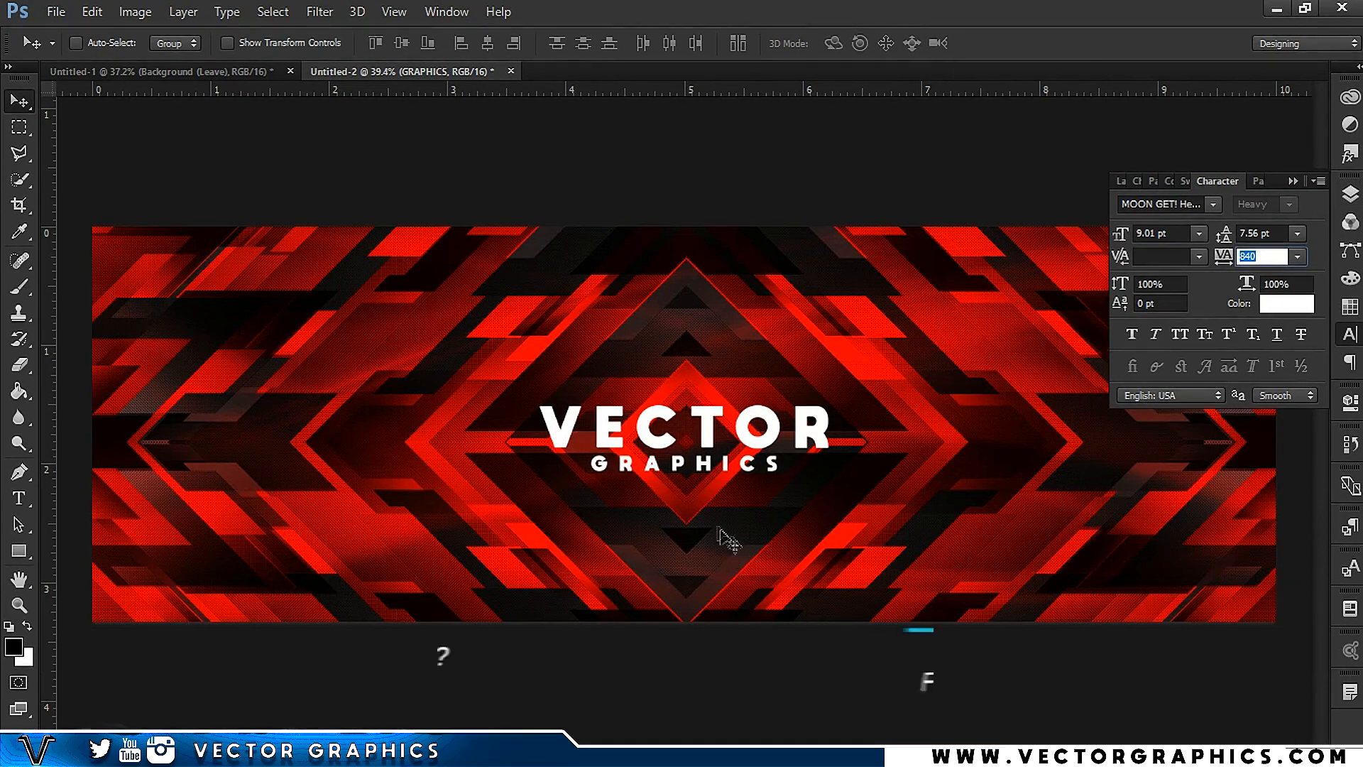
left_click(1293, 182)
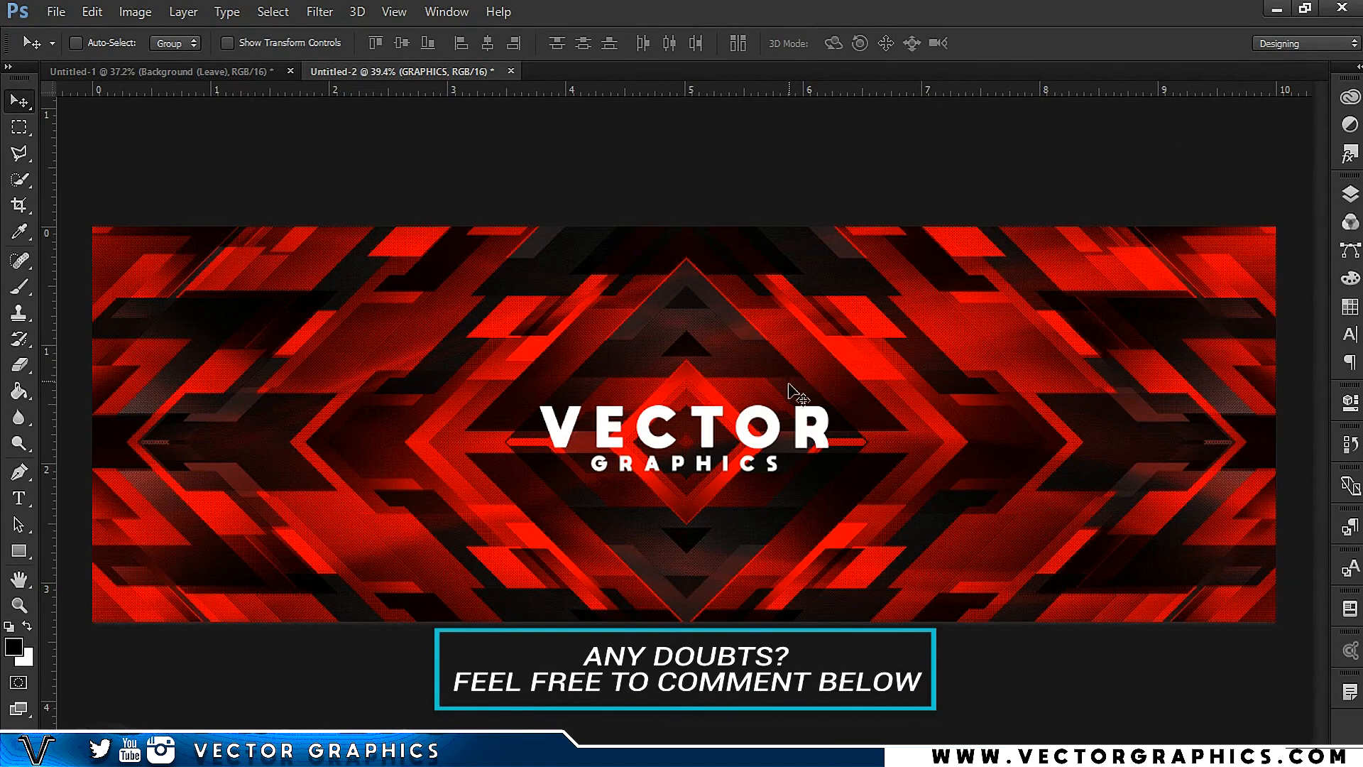
- Re-align the resized VECTOR text to the vertical centre of the whole canvas, then clear the selection
left_click(1356, 198)
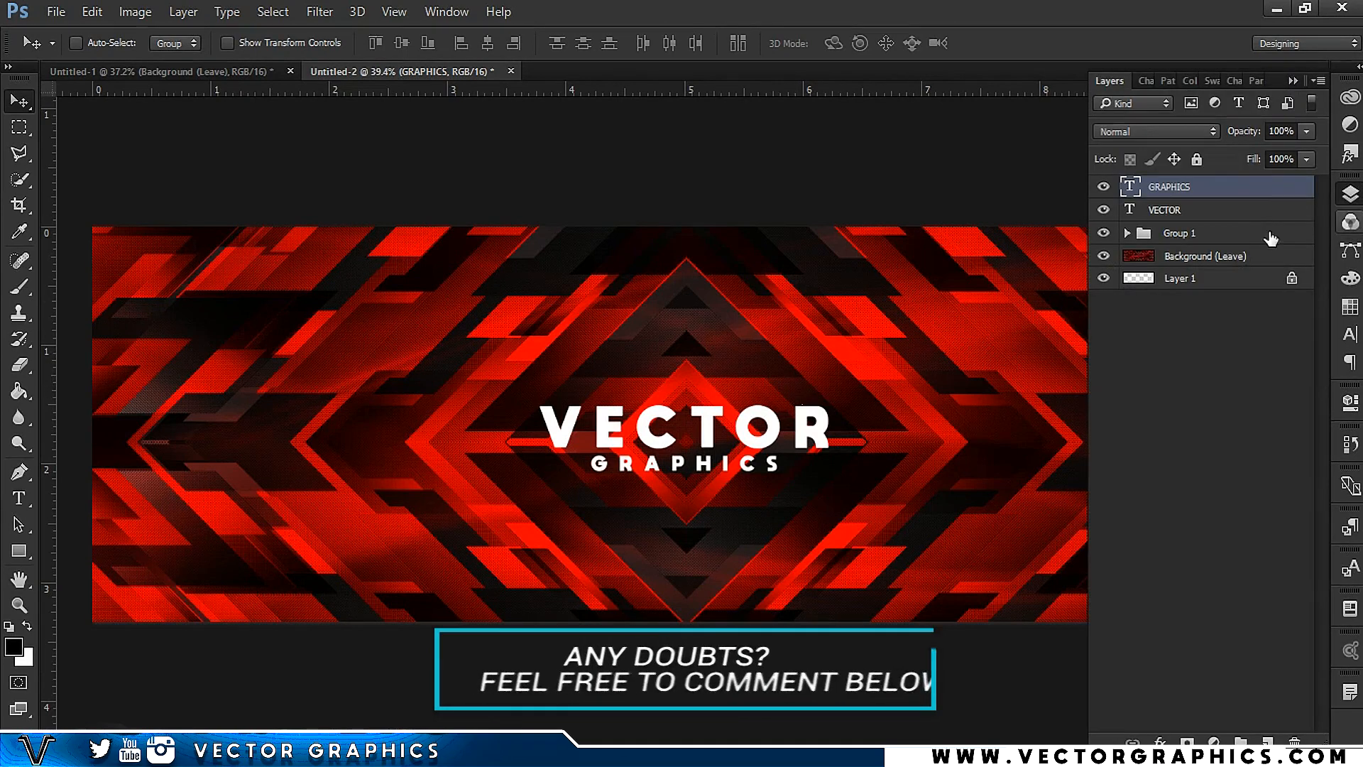
left_click(1210, 213)
key("ctrl+a")
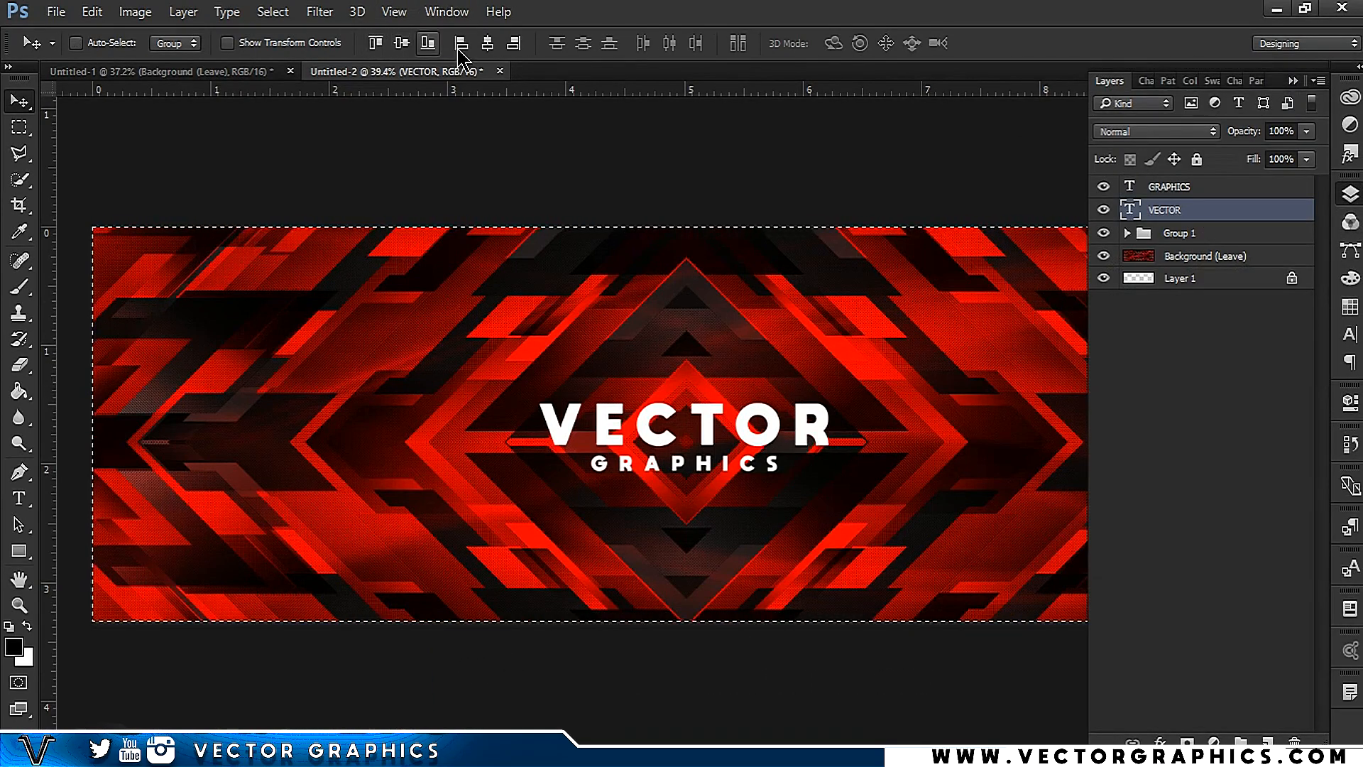
key("ctrl+d")
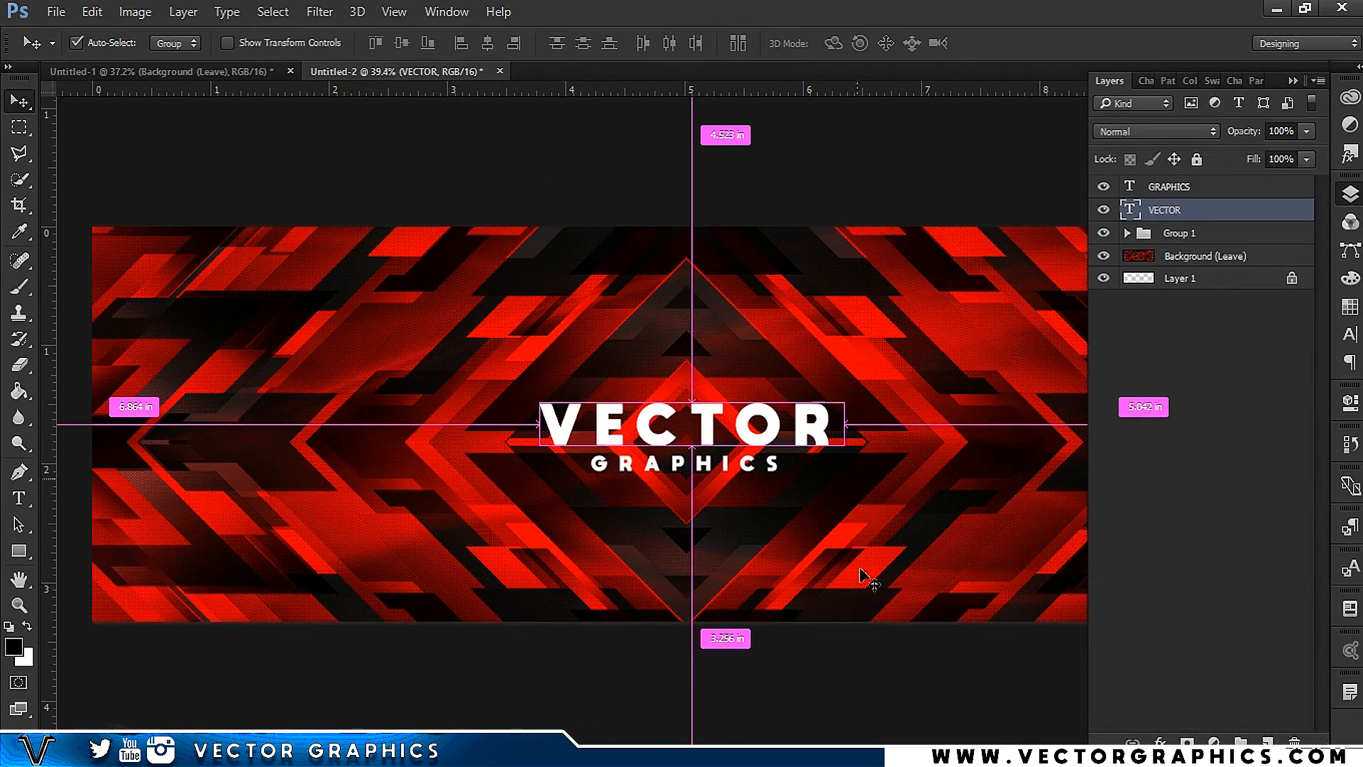
- Add a new empty layer above the GRAPHICS text layer
key("z")
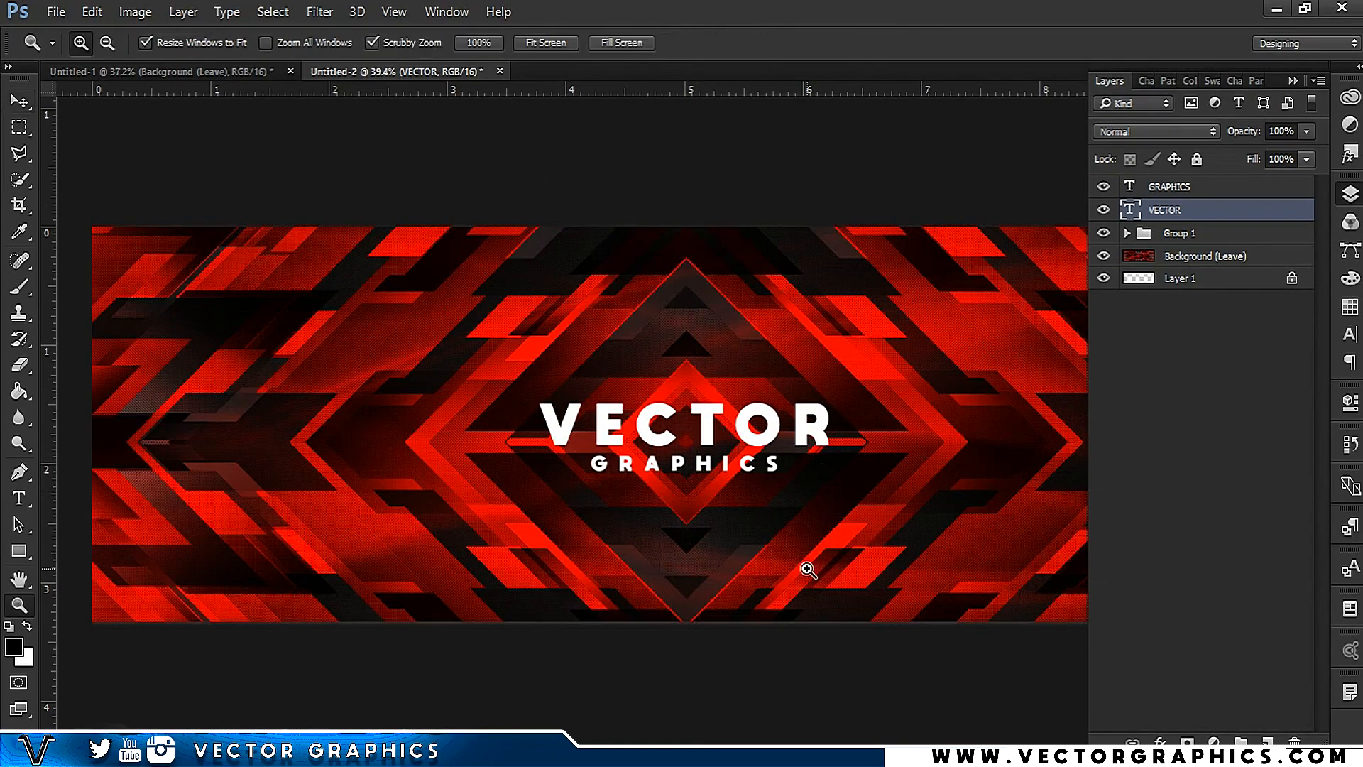
key("ctrl+minus")
key("ctrl+minus")
left_click(759, 505)
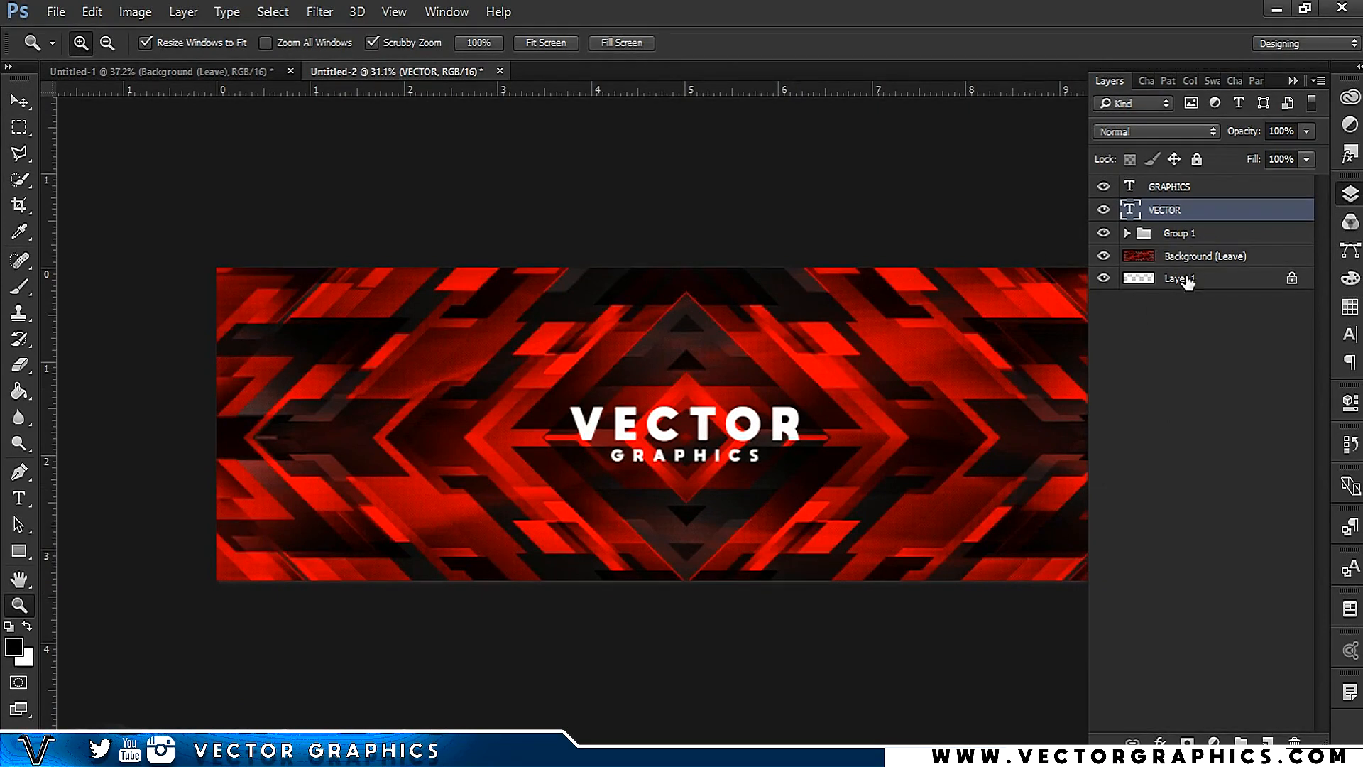
left_click(1235, 359)
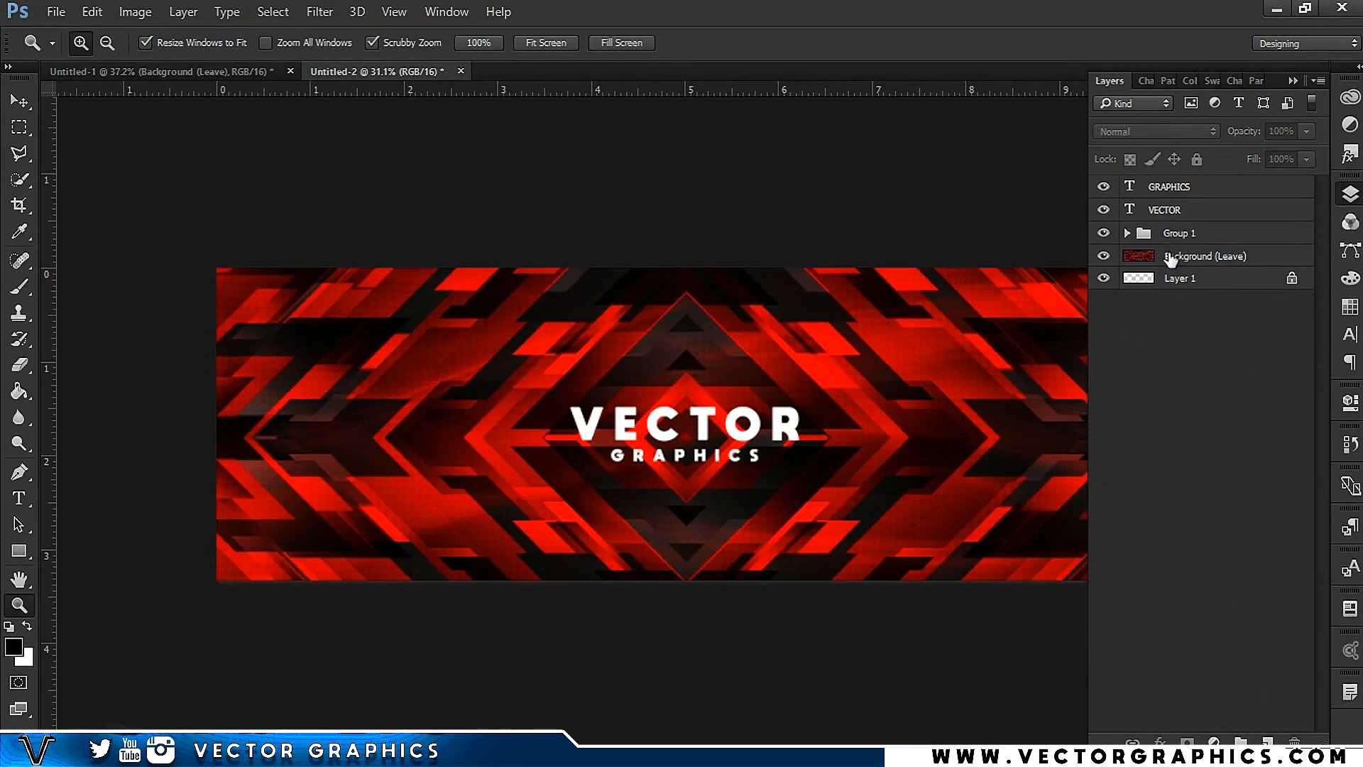
left_click(1168, 188)
key("ctrl+shift+alt+n")
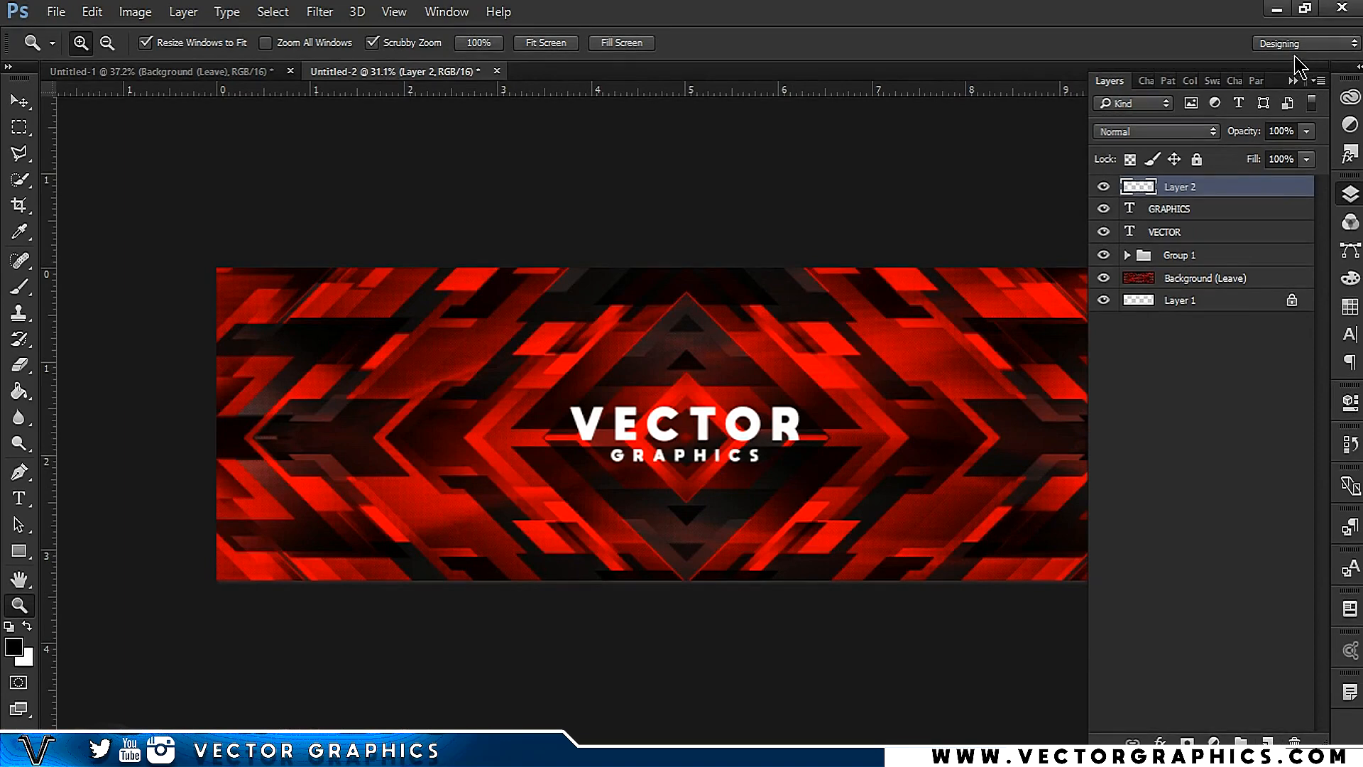
left_click(1294, 81)
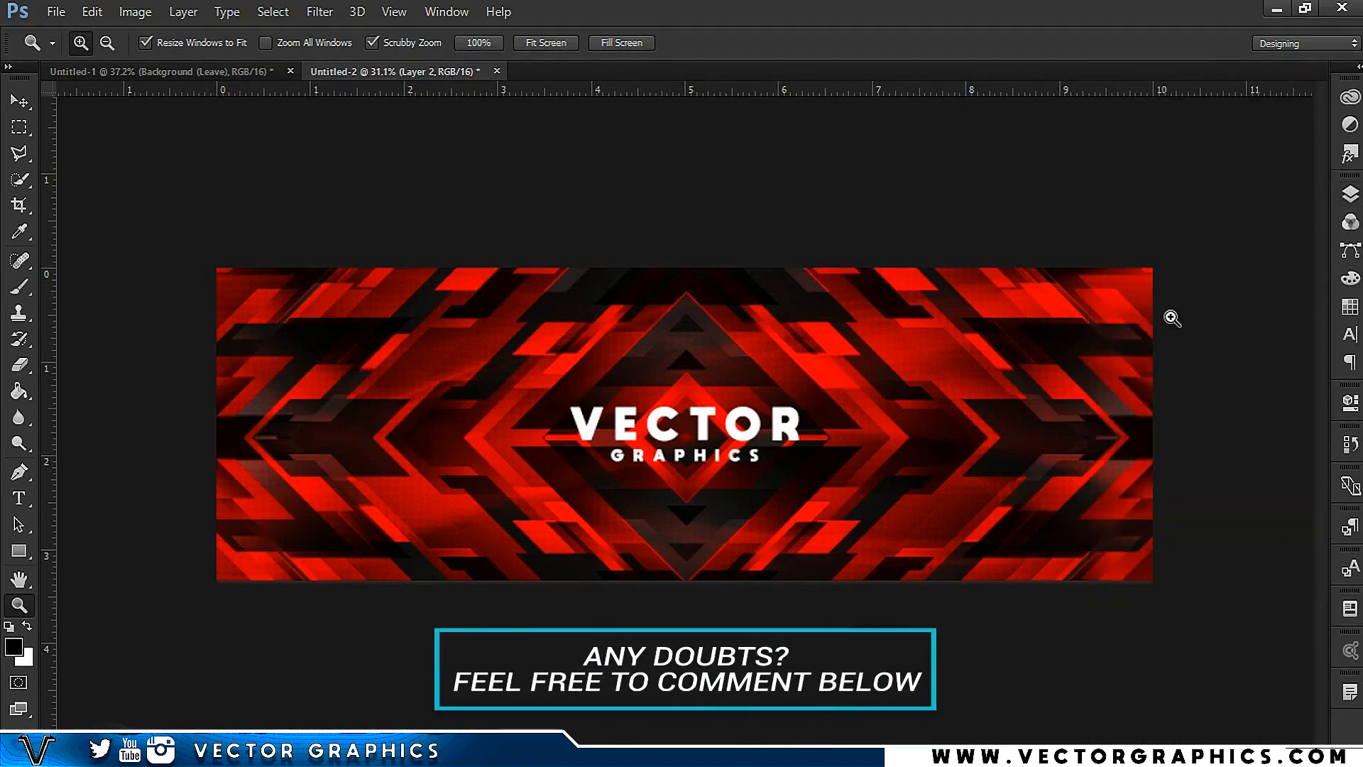
- Darken the banner's right and left edges with soft black (000000) brush strokes at size 1400 on the new layer
left_click(14, 645)
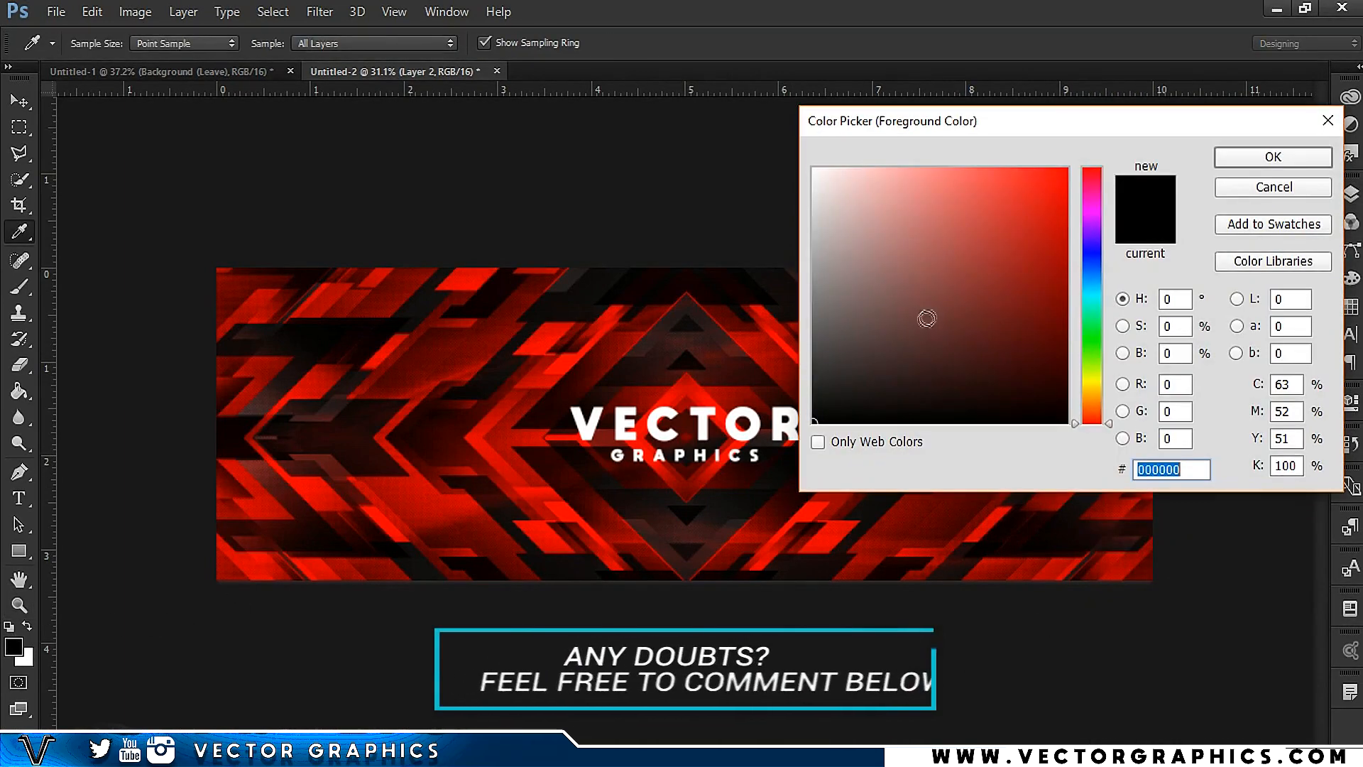
left_click(1236, 159)
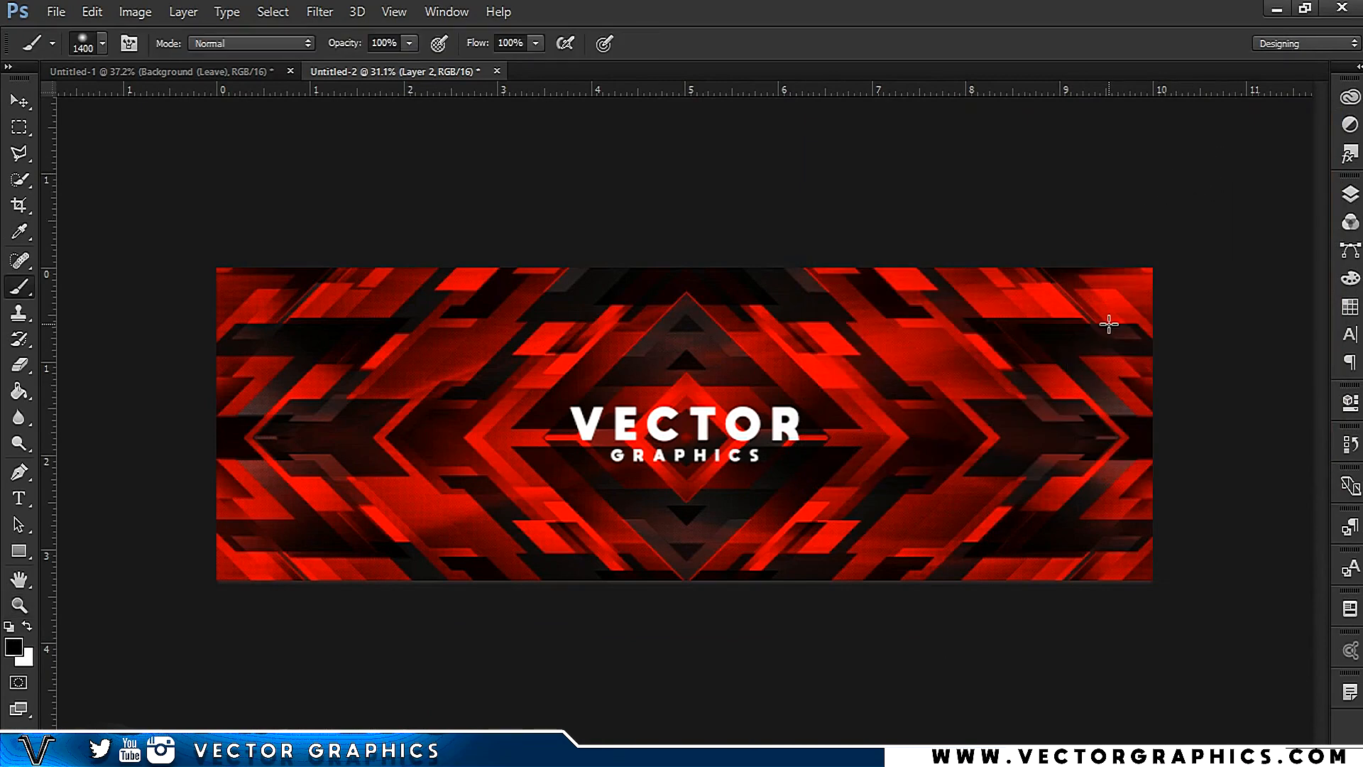
mouse_move(1185, 251)
left_mouse_down()
mouse_move(1222, 403)
mouse_move(1242, 680)
left_mouse_up()
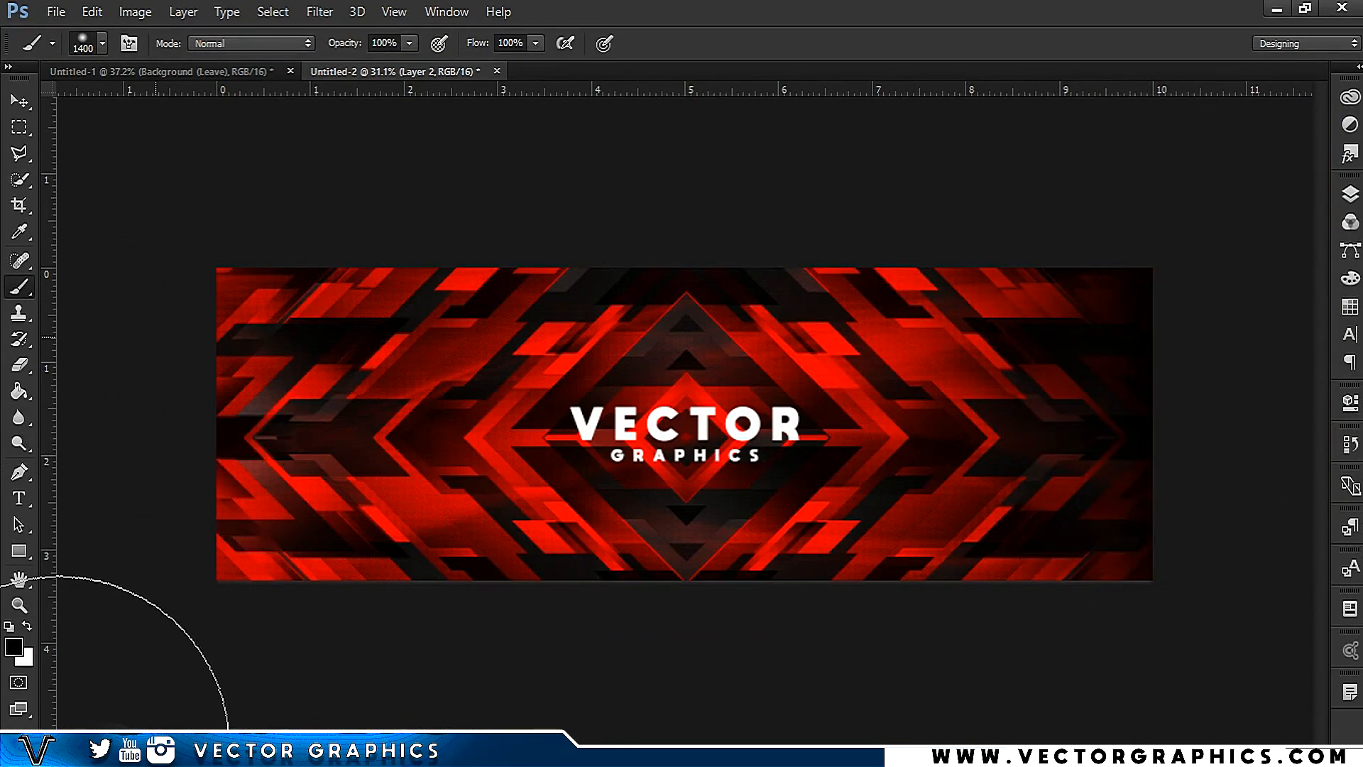
left_click_drag(85, 589, 167, 228)
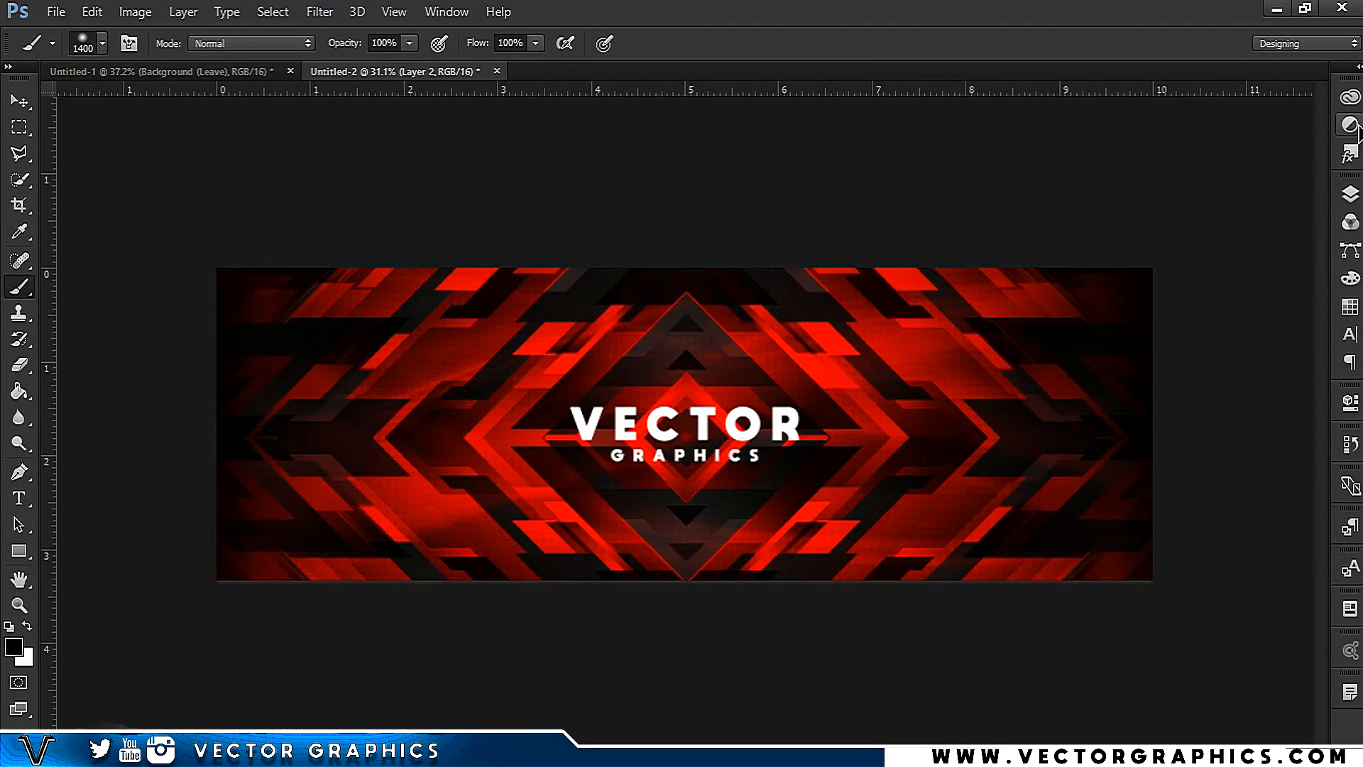
- Set the dark edge layer's opacity to 50% and compare the banner with that layer hidden and shown
left_click(1351, 194)
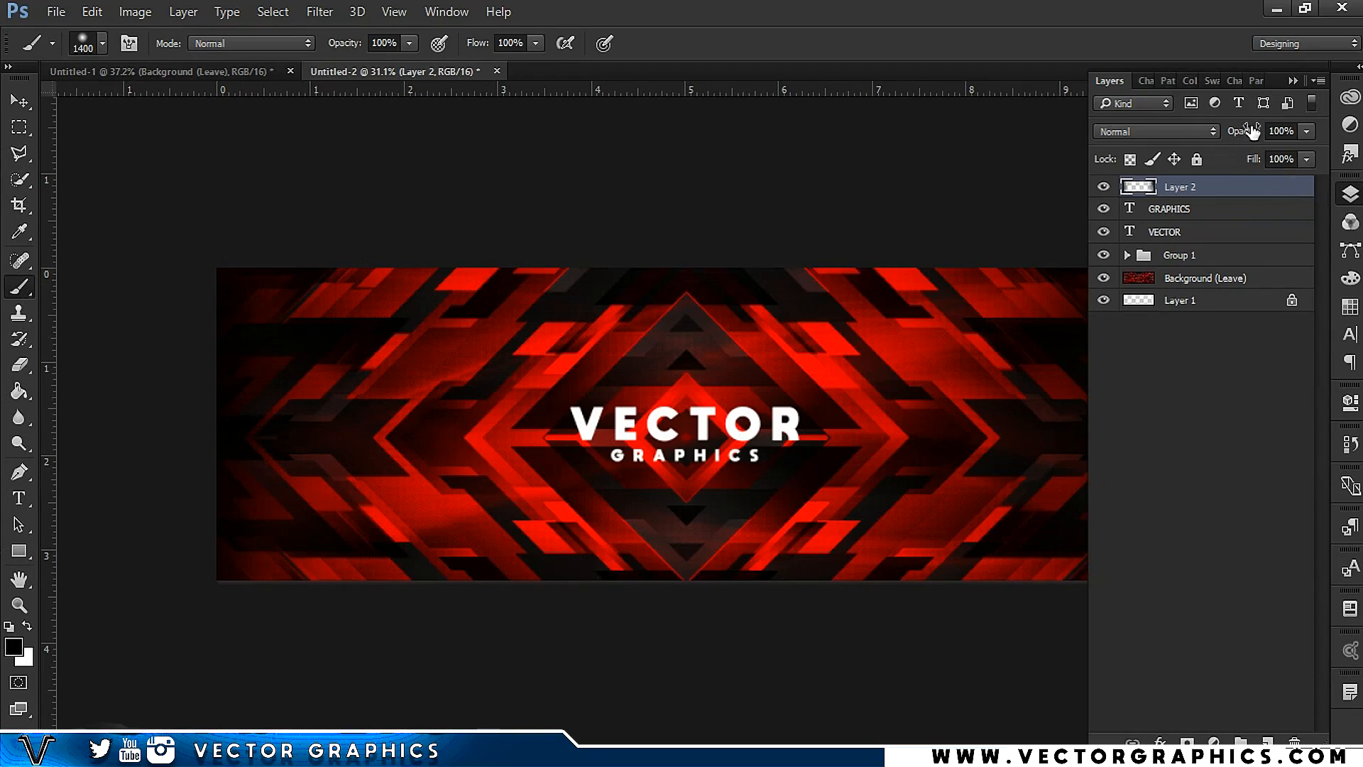
left_click_drag(1240, 132, 1193, 149)
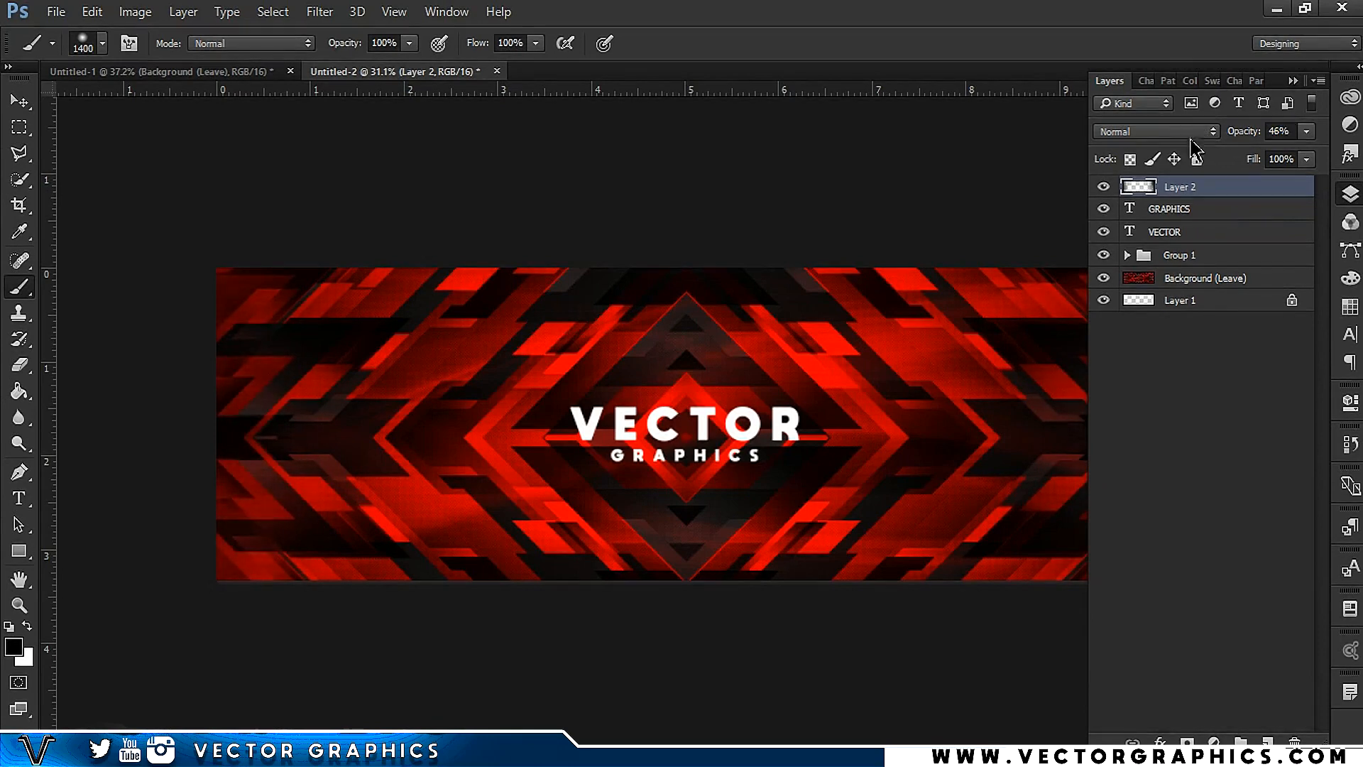
left_click(1283, 131)
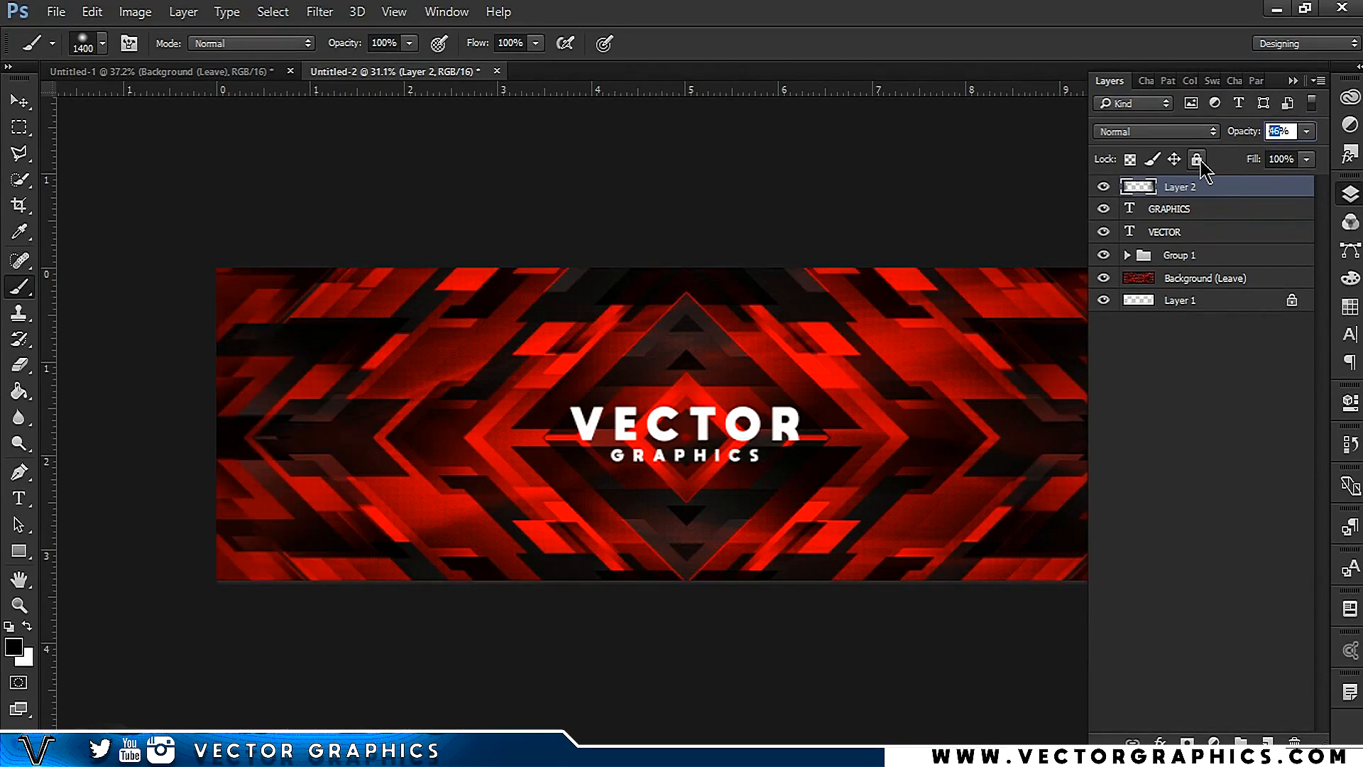
type("50")
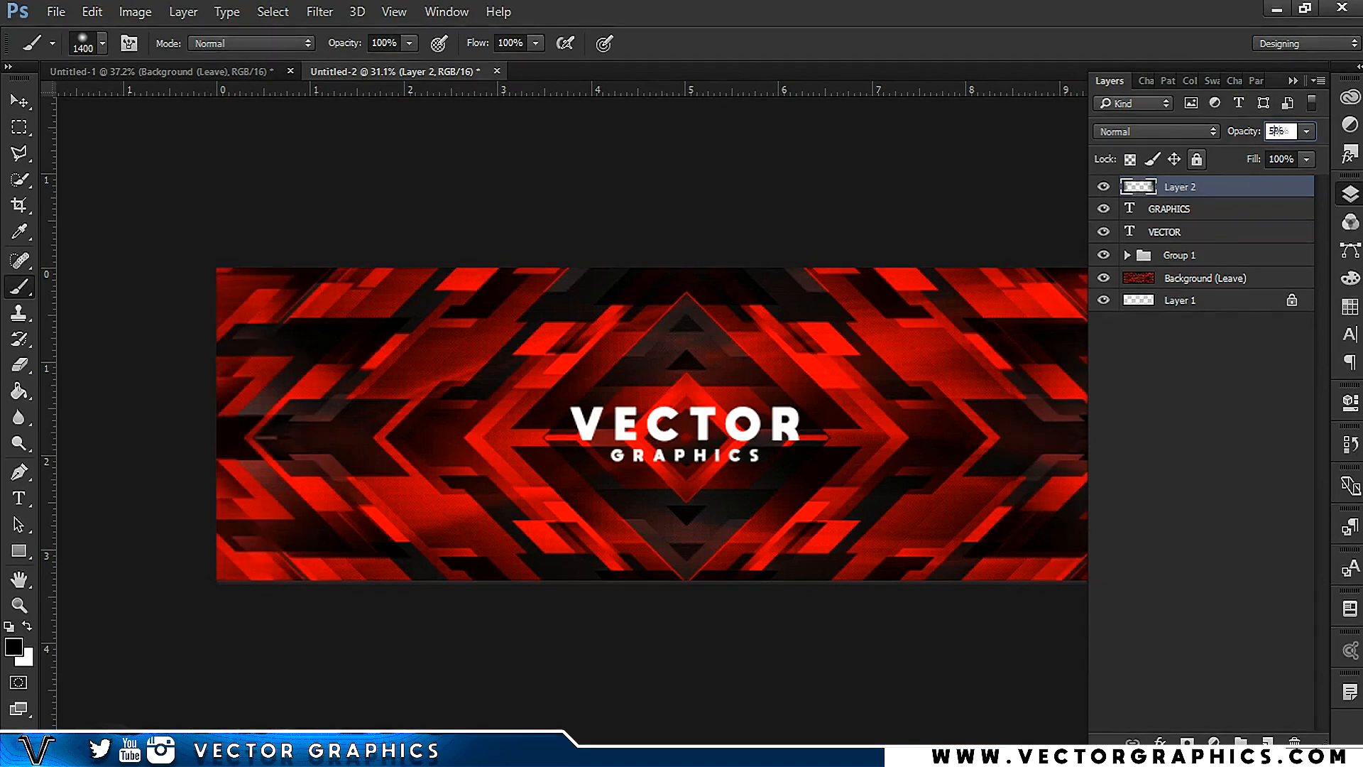
key("Return")
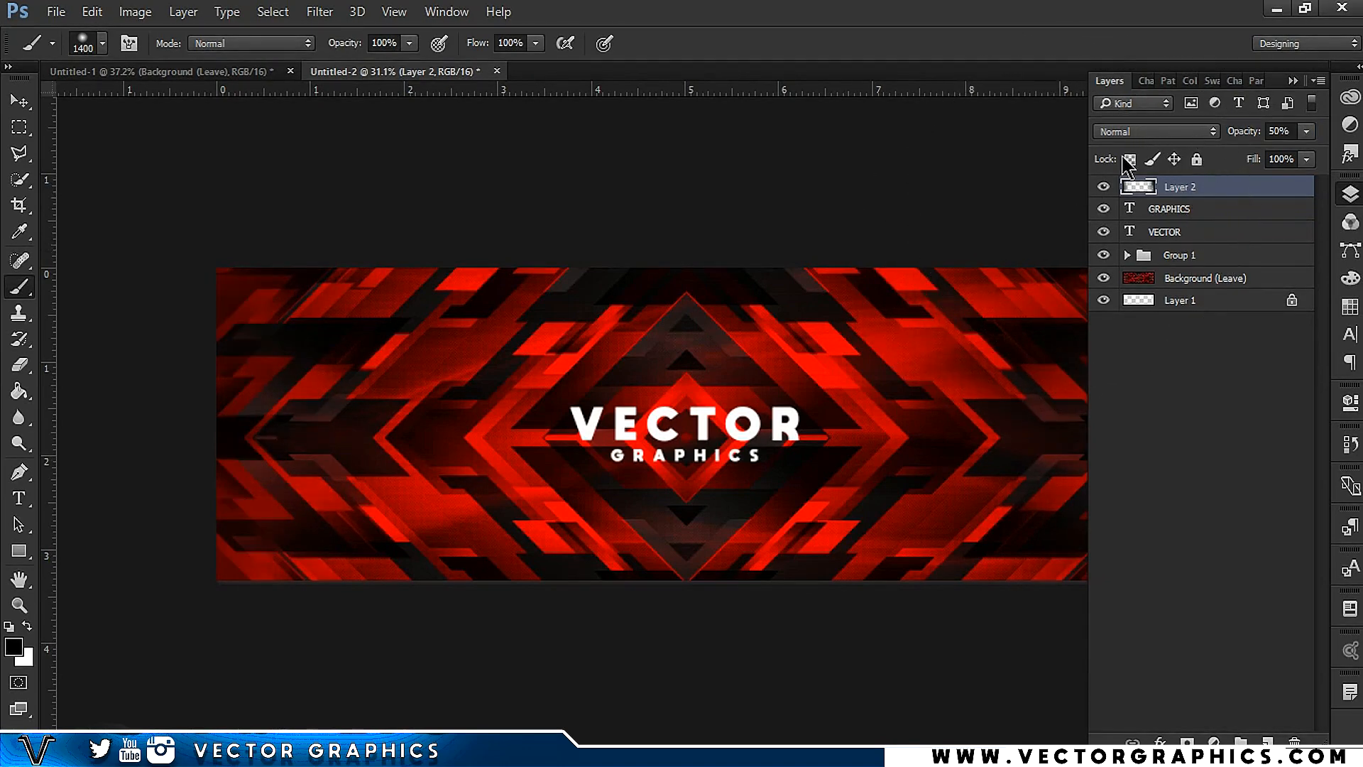
left_click(1105, 187)
left_click(1104, 188)
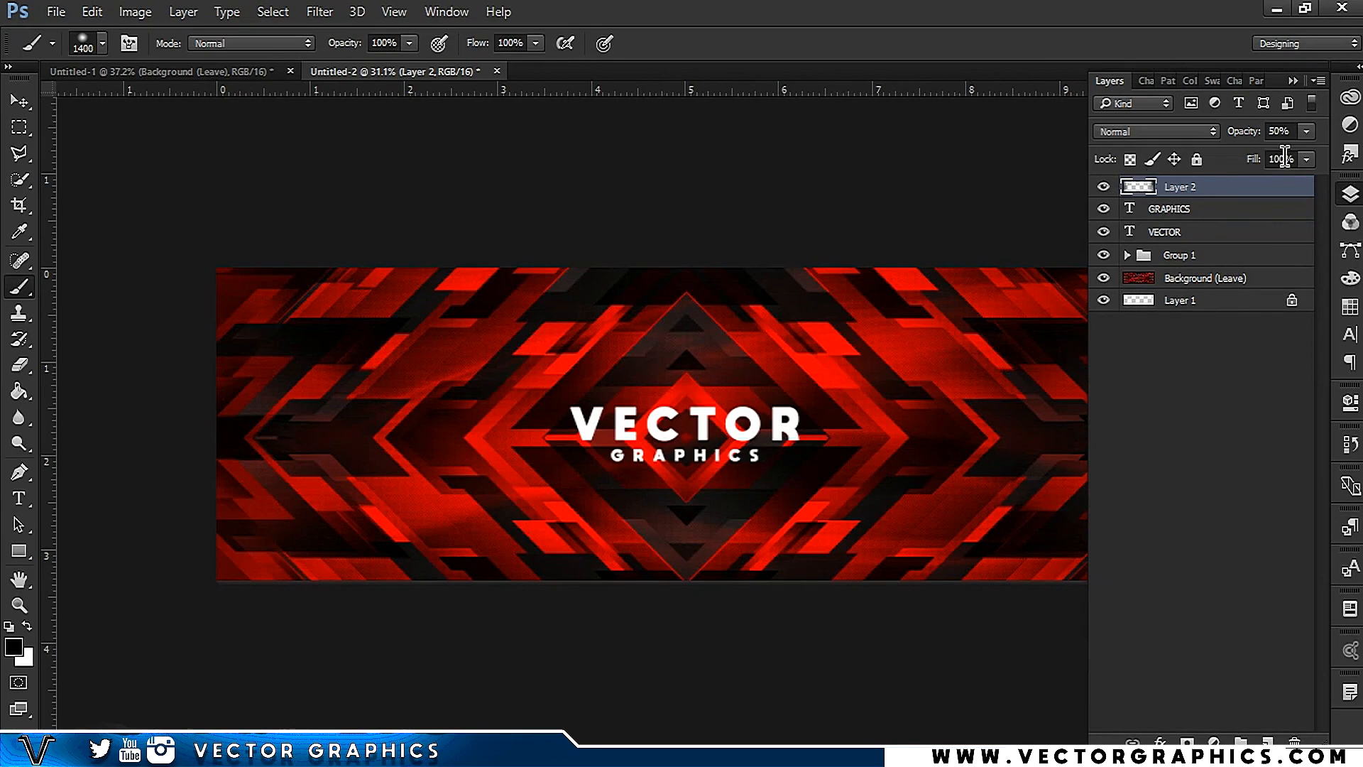
left_click(1293, 81)
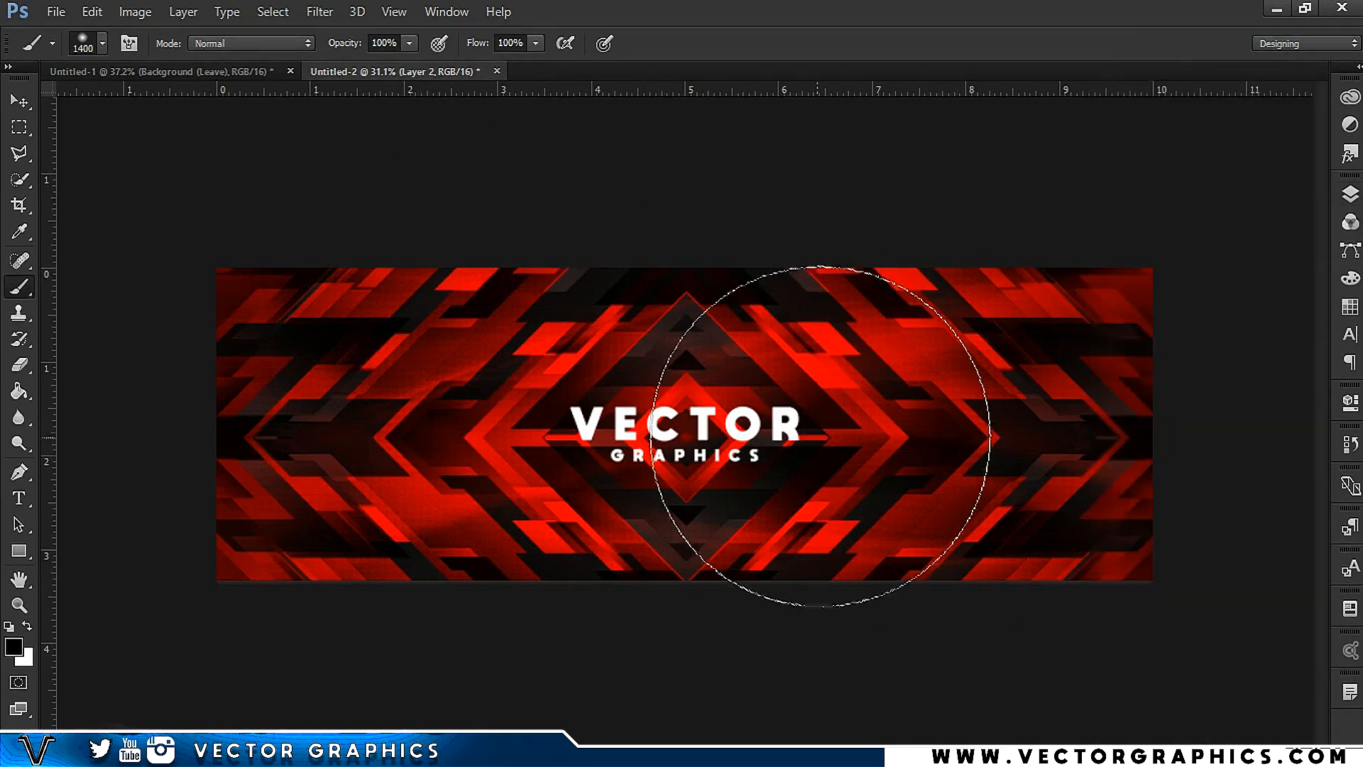
key("z")
left_click_drag(873, 500, 883, 514)
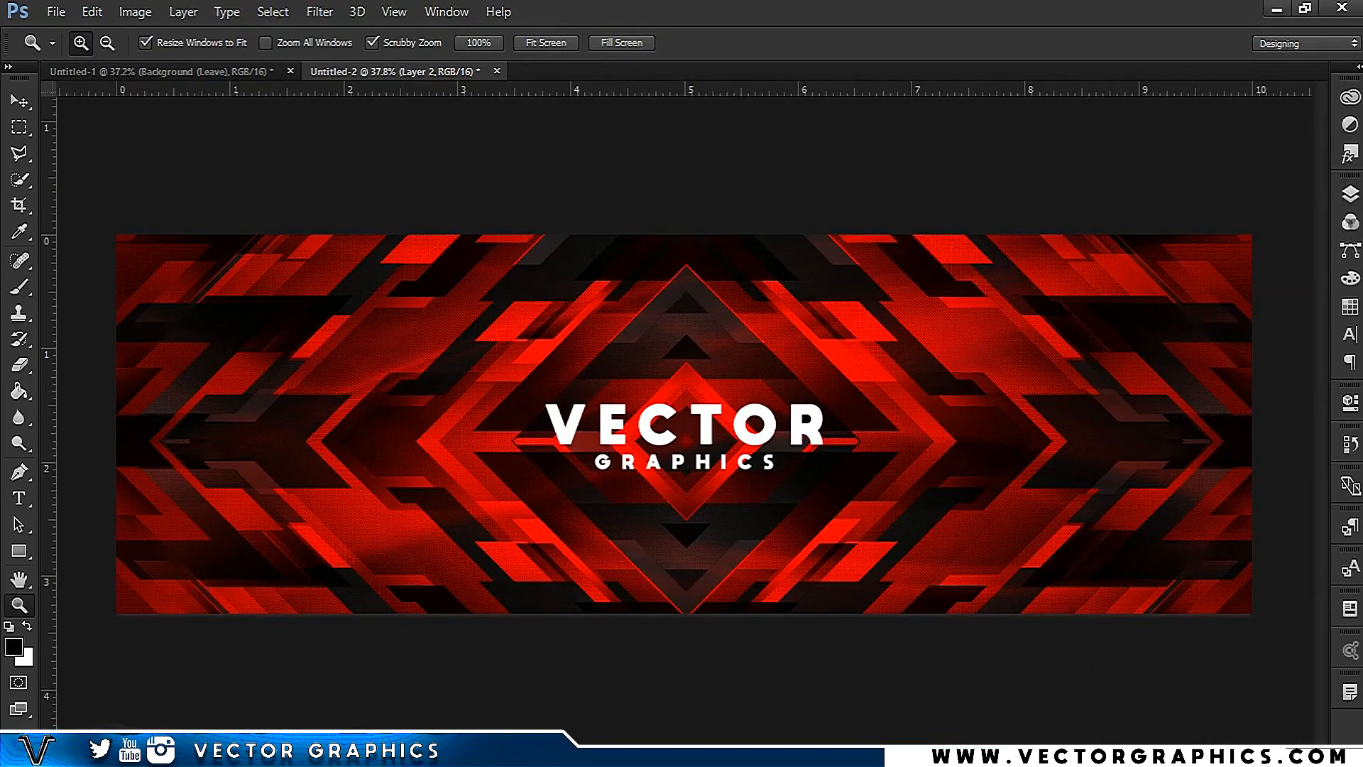
left_click(1354, 190)
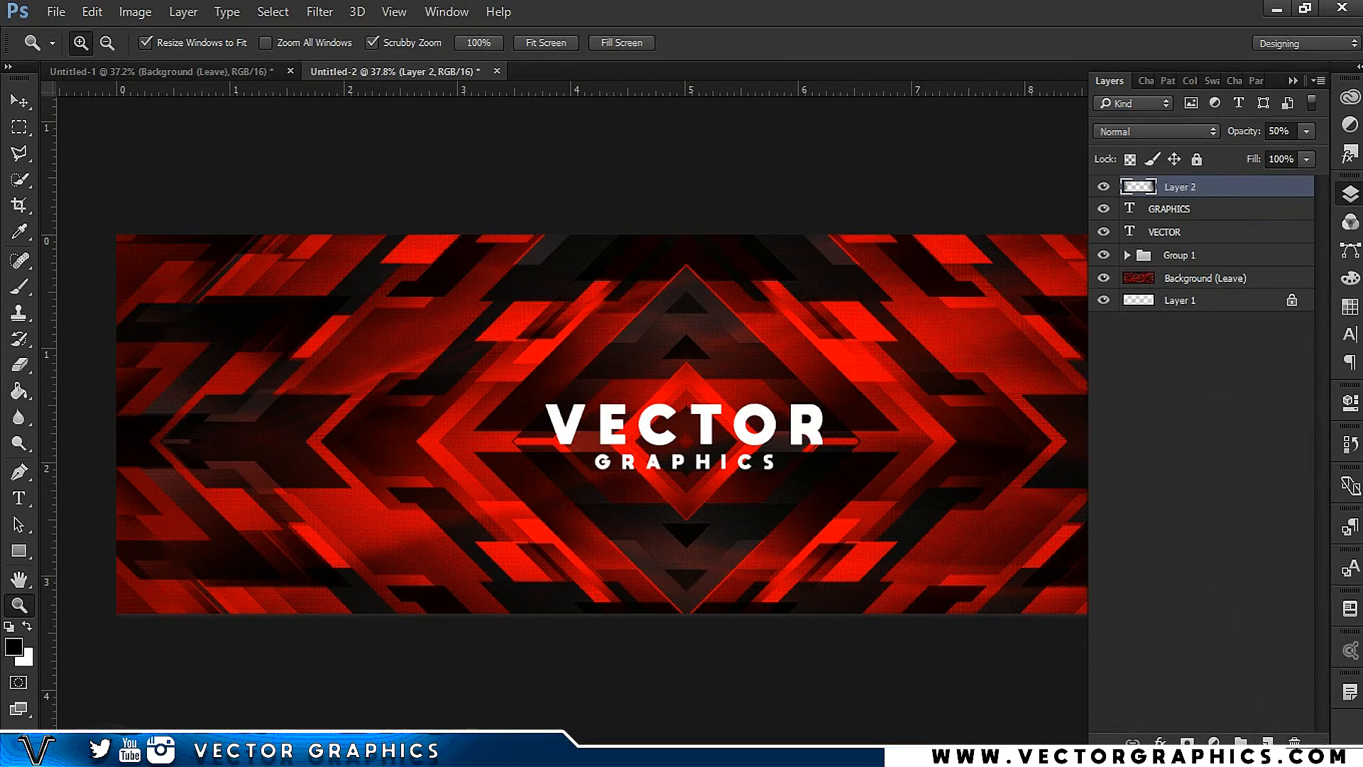
- Paint a soft white brush dab at size 1400 over the banner's upper centre edge on a new top layer
left_click(1269, 743)
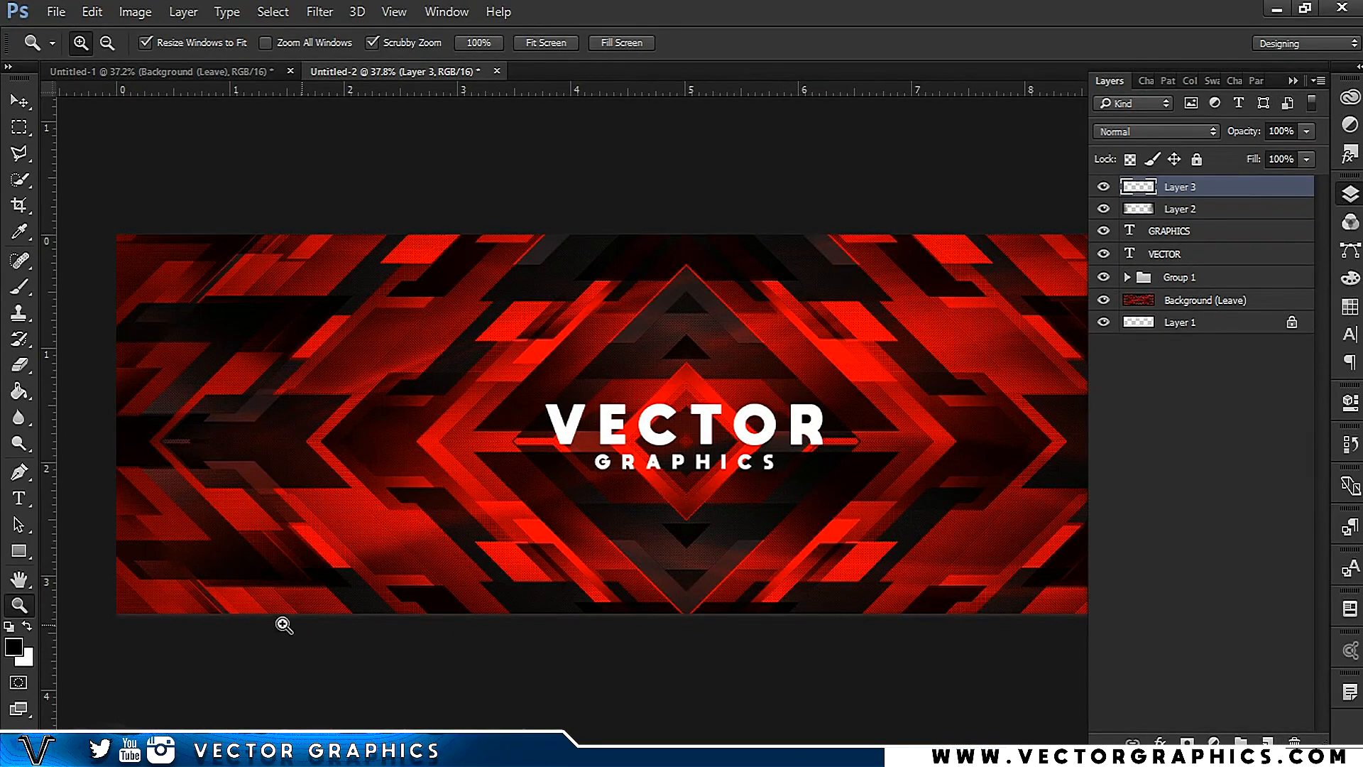
left_click(27, 627)
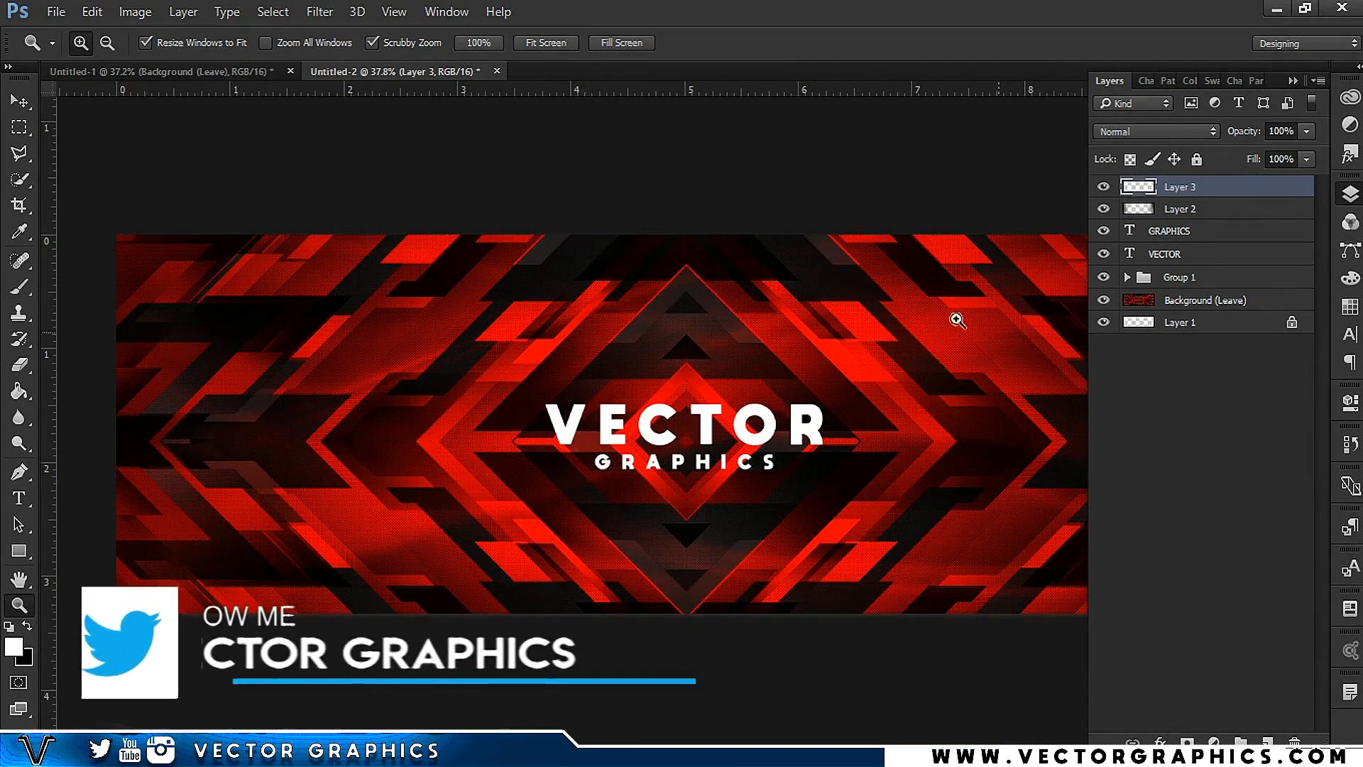
key("b")
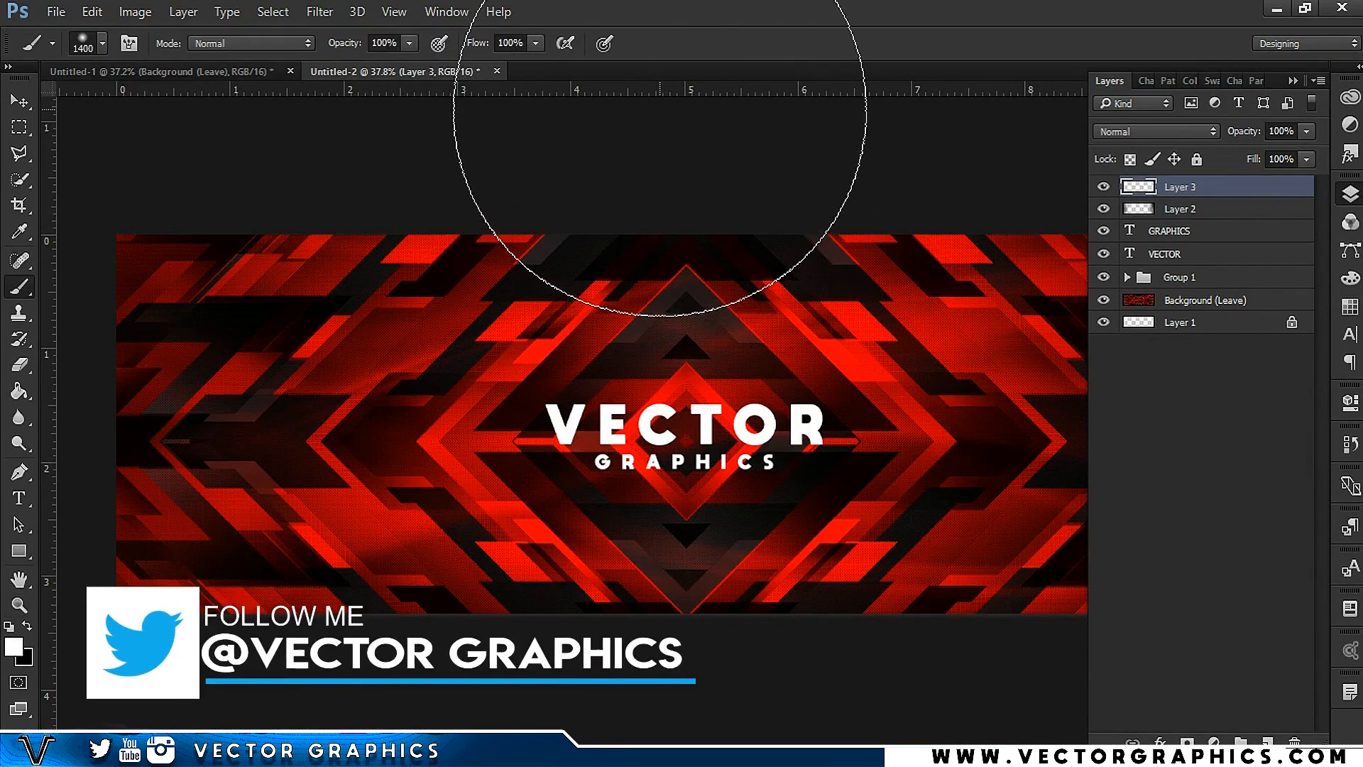
left_click(668, 131)
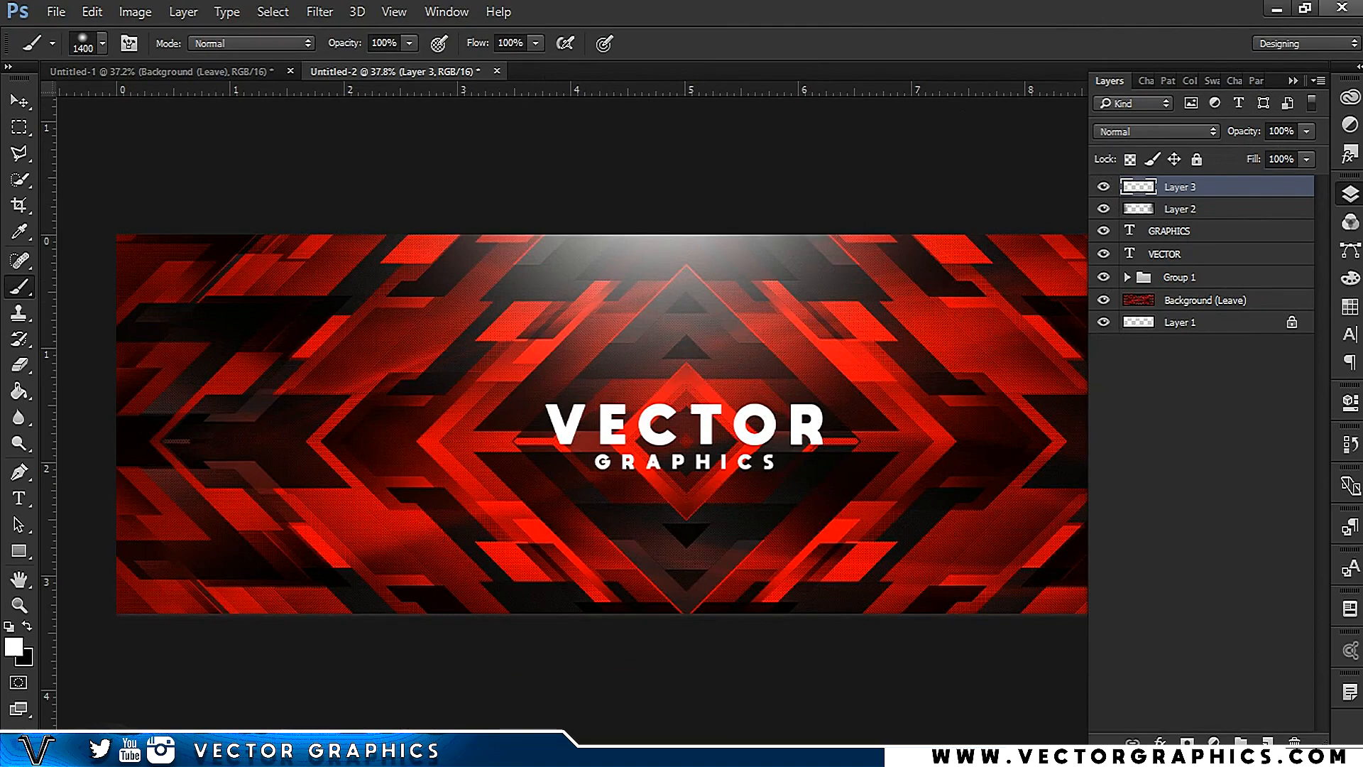
left_click(1292, 80)
key("z")
mouse_move(1074, 380)
left_mouse_down()
mouse_move(943, 340)
mouse_move(969, 370)
mouse_move(895, 232)
mouse_move(976, 382)
mouse_move(1111, 237)
left_mouse_up()
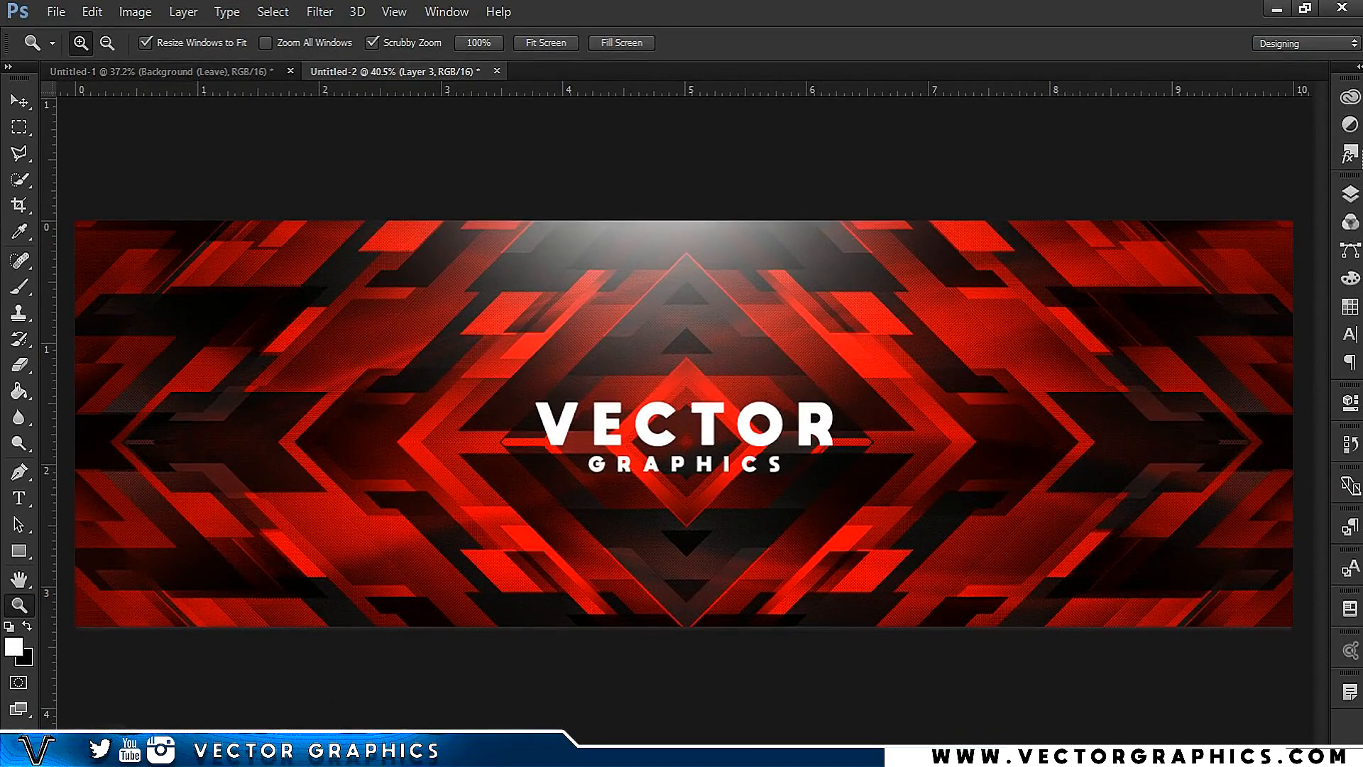
- Apply a silver gradient layer style preset with Bevel & Emboss, Satin and Drop Shadow to the VECTOR text
left_click(1350, 194)
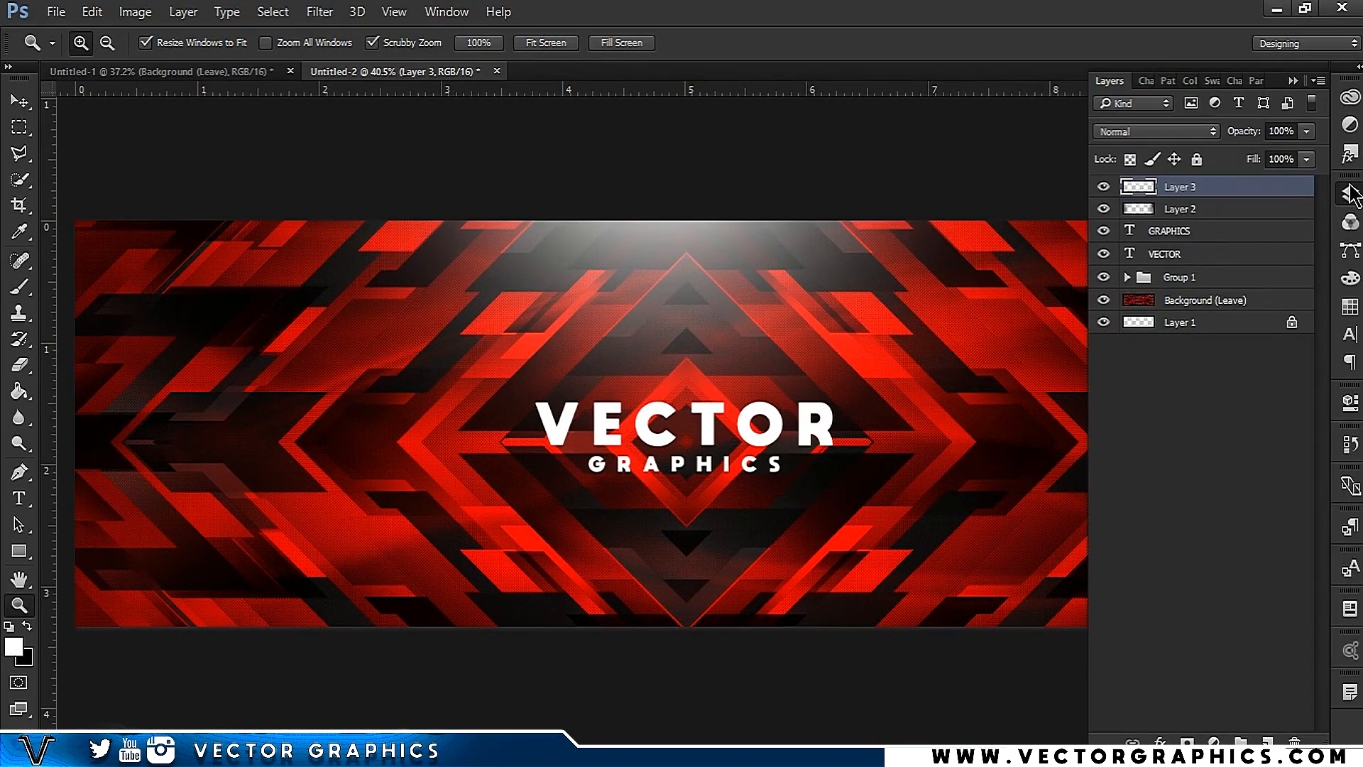
left_click(1197, 236)
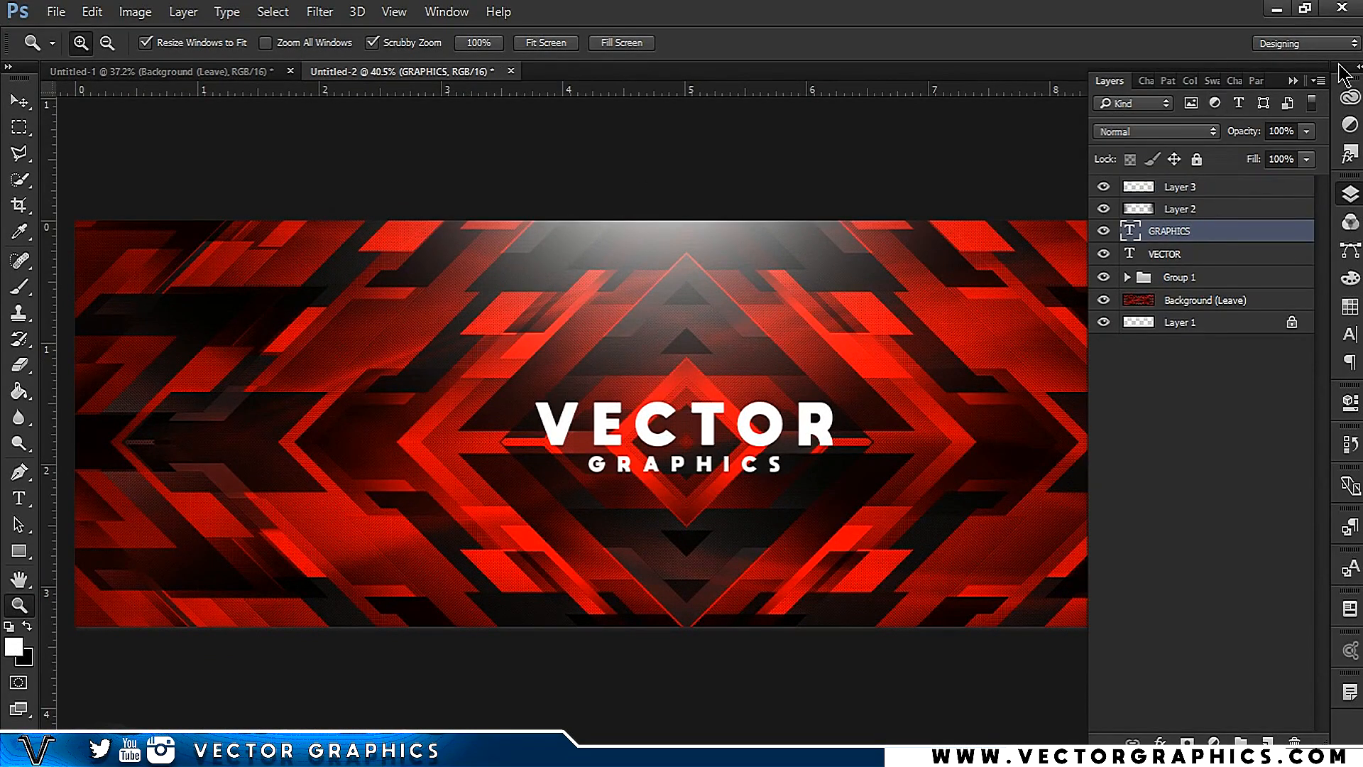
left_click(1303, 84)
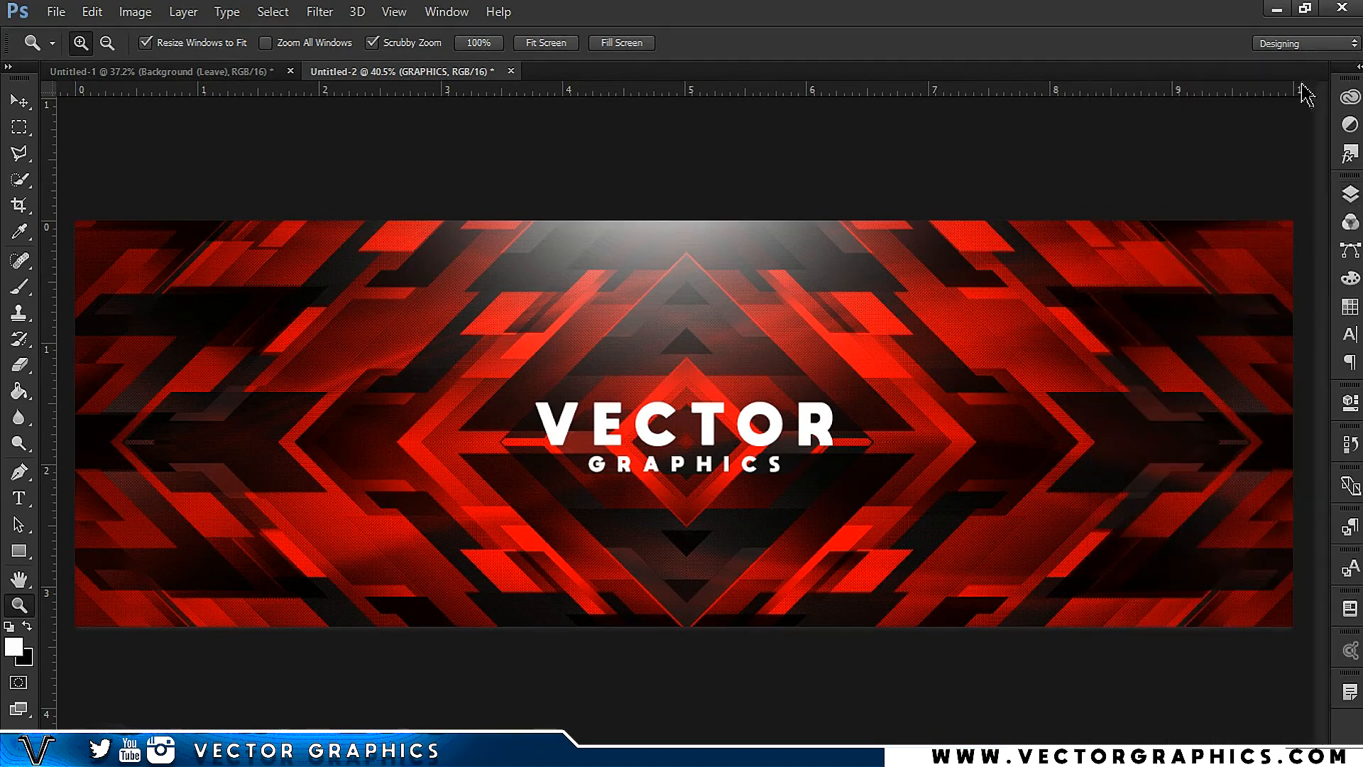
left_click(1357, 68)
key("ctrl+0")
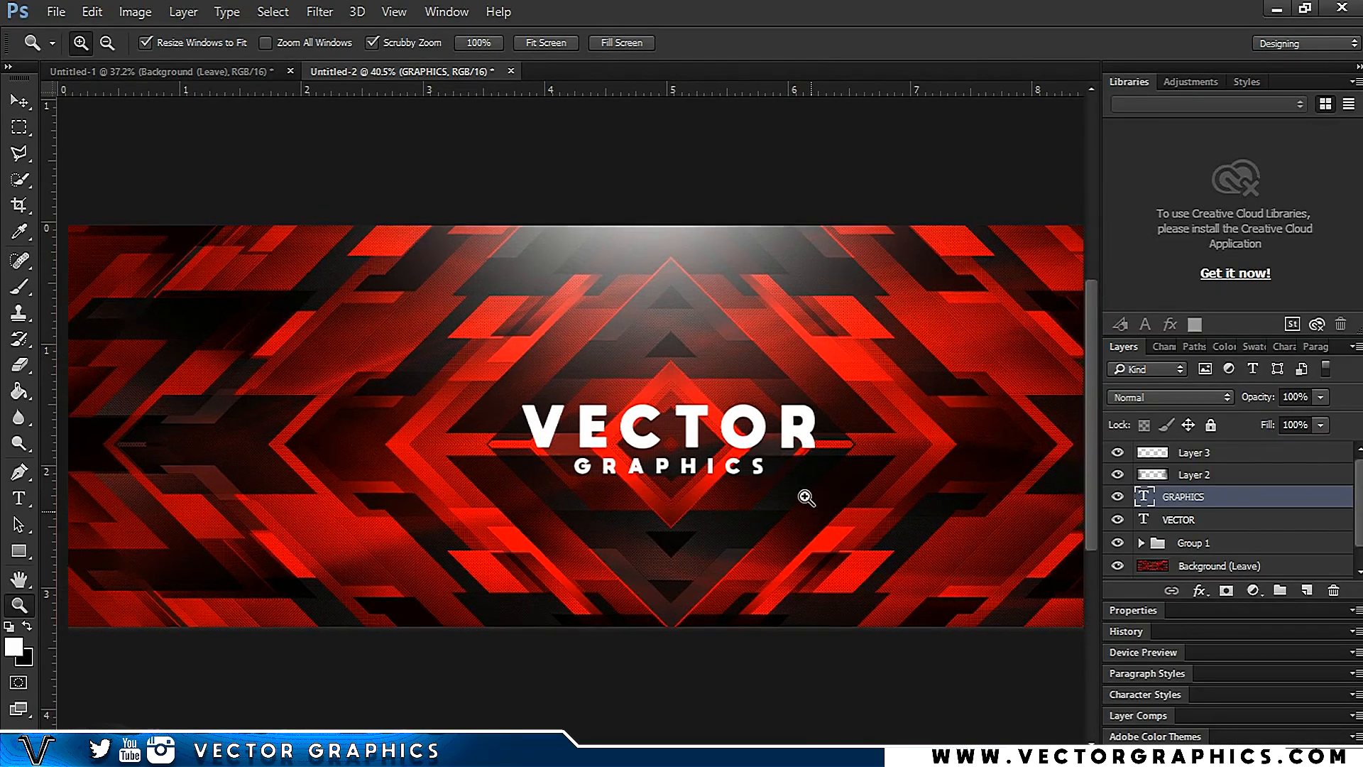
left_click(1247, 83)
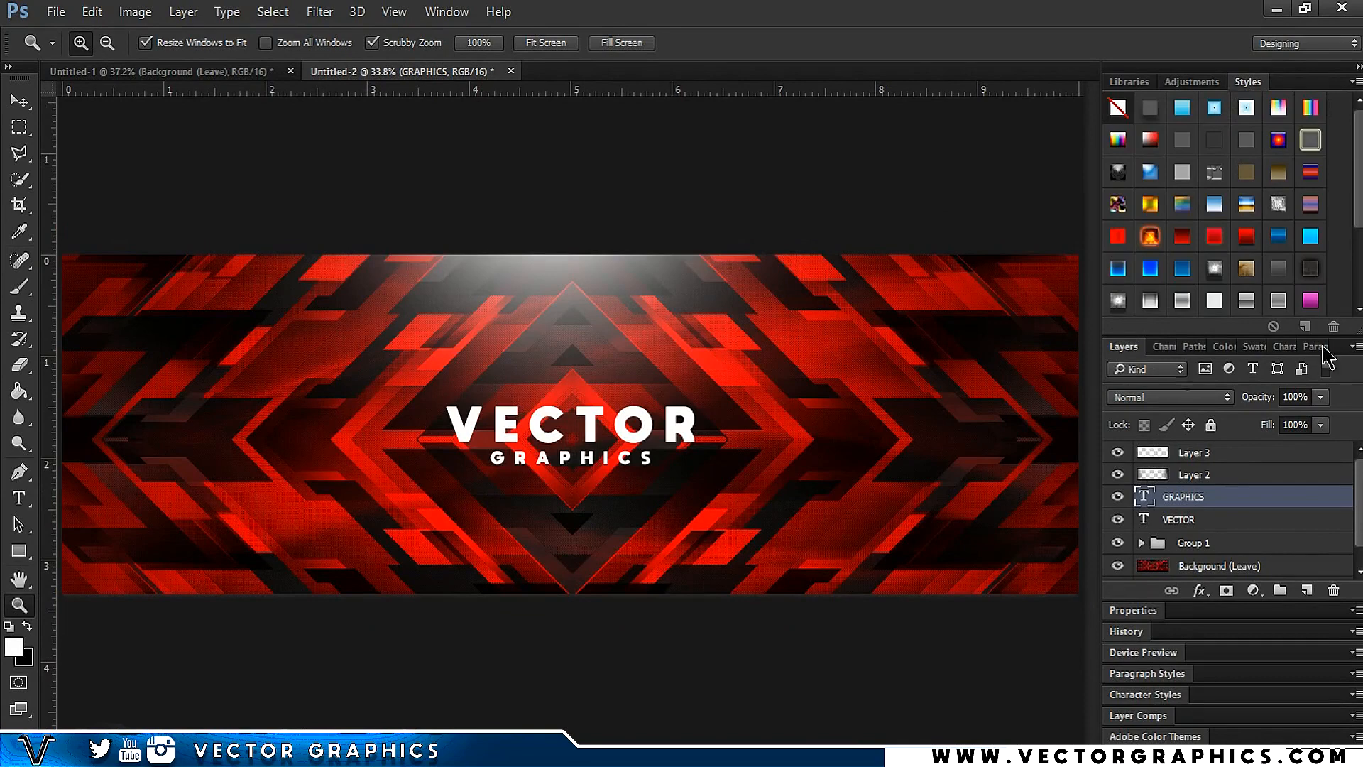
left_click(1190, 524)
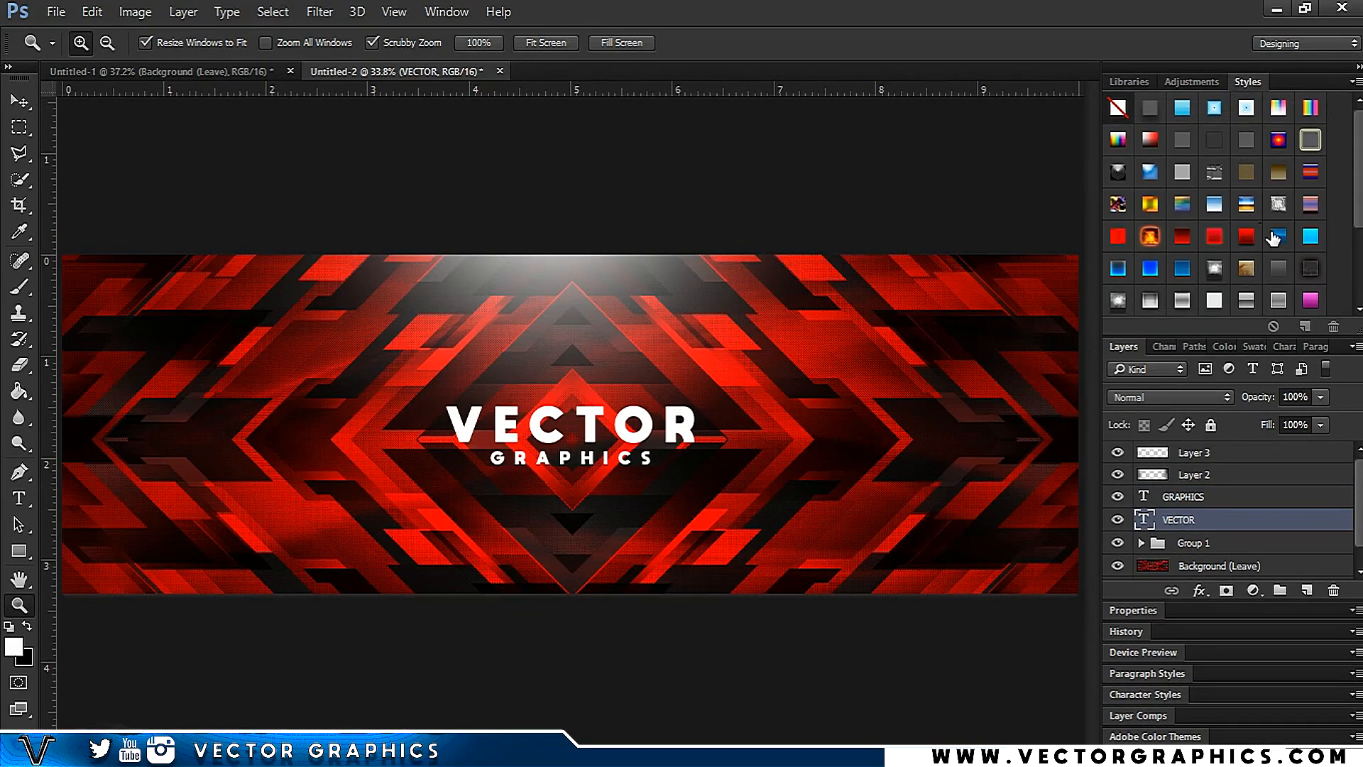
left_click(1219, 304)
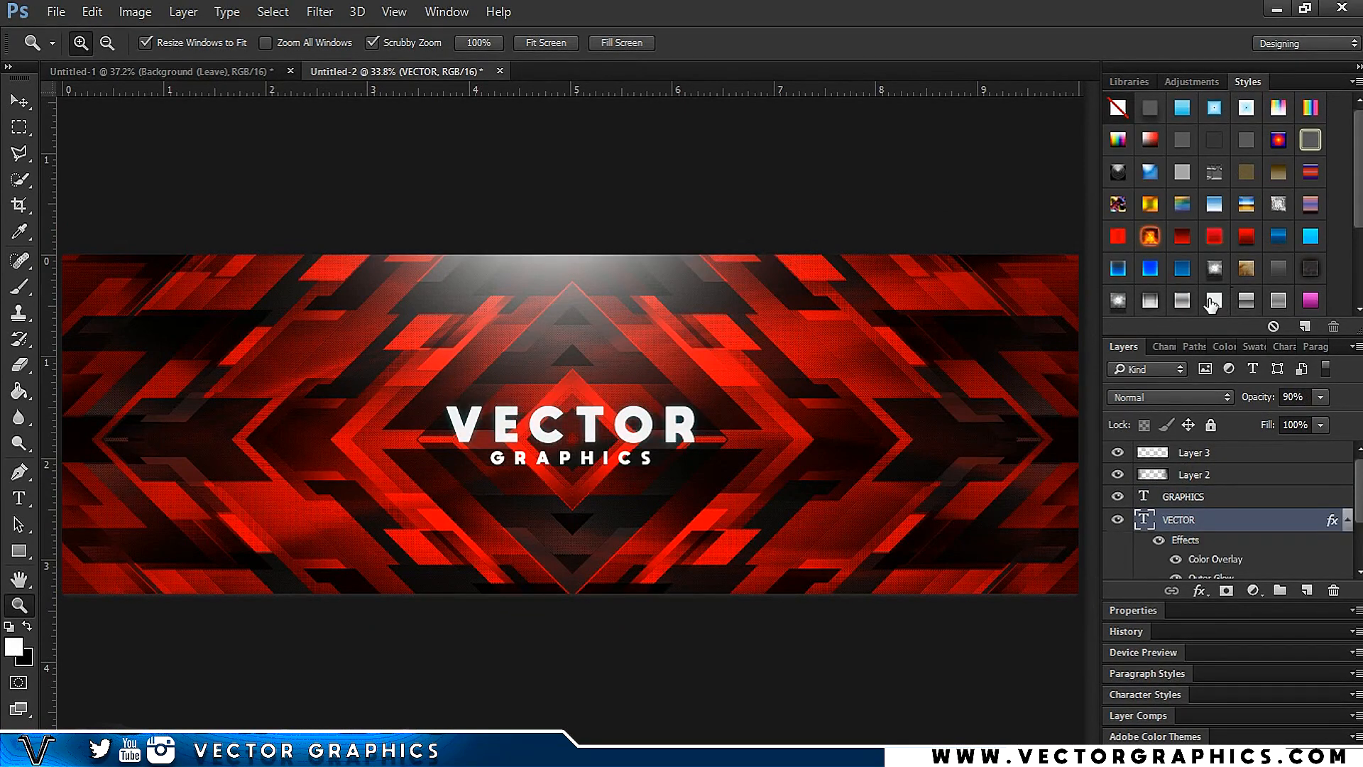
left_click(1182, 304)
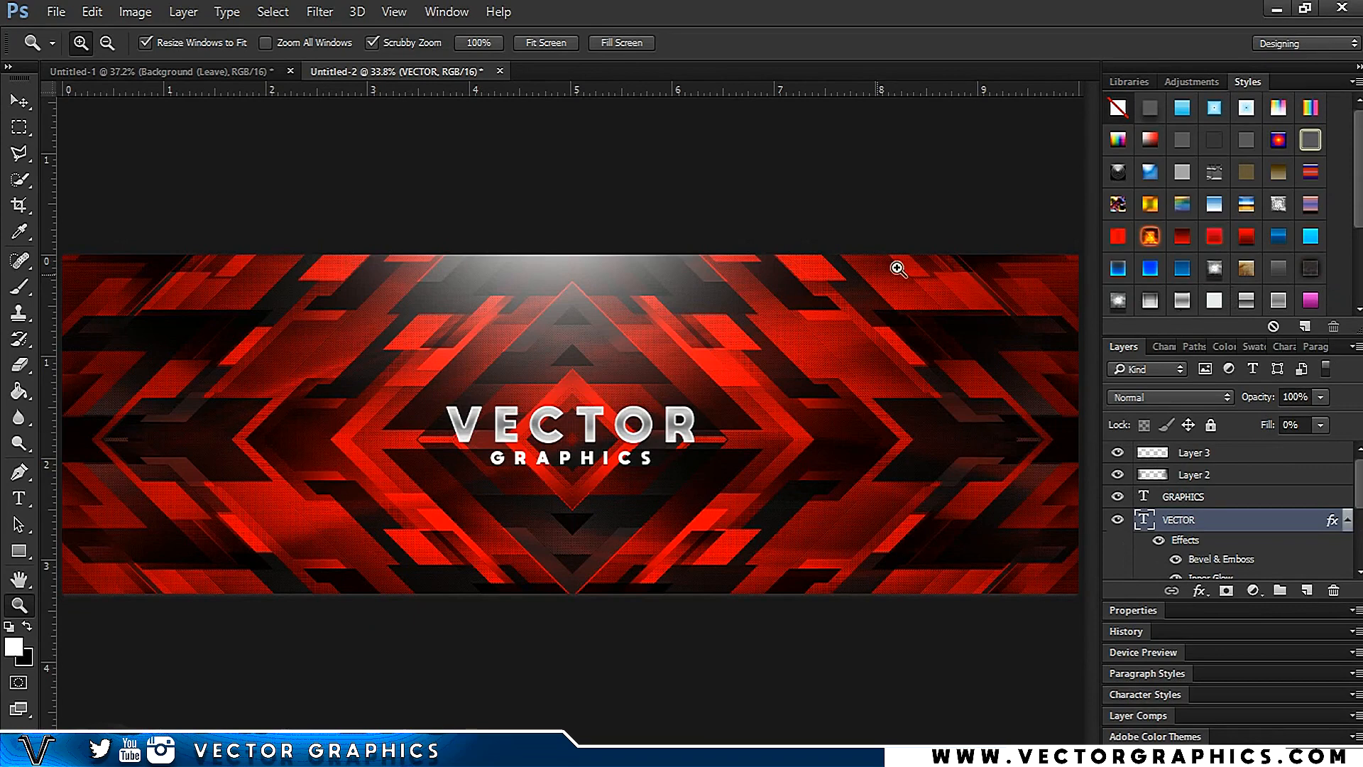
- Try grey, red and light blue layer style presets on the GRAPHICS text
left_click(1183, 499)
left_click(1148, 302)
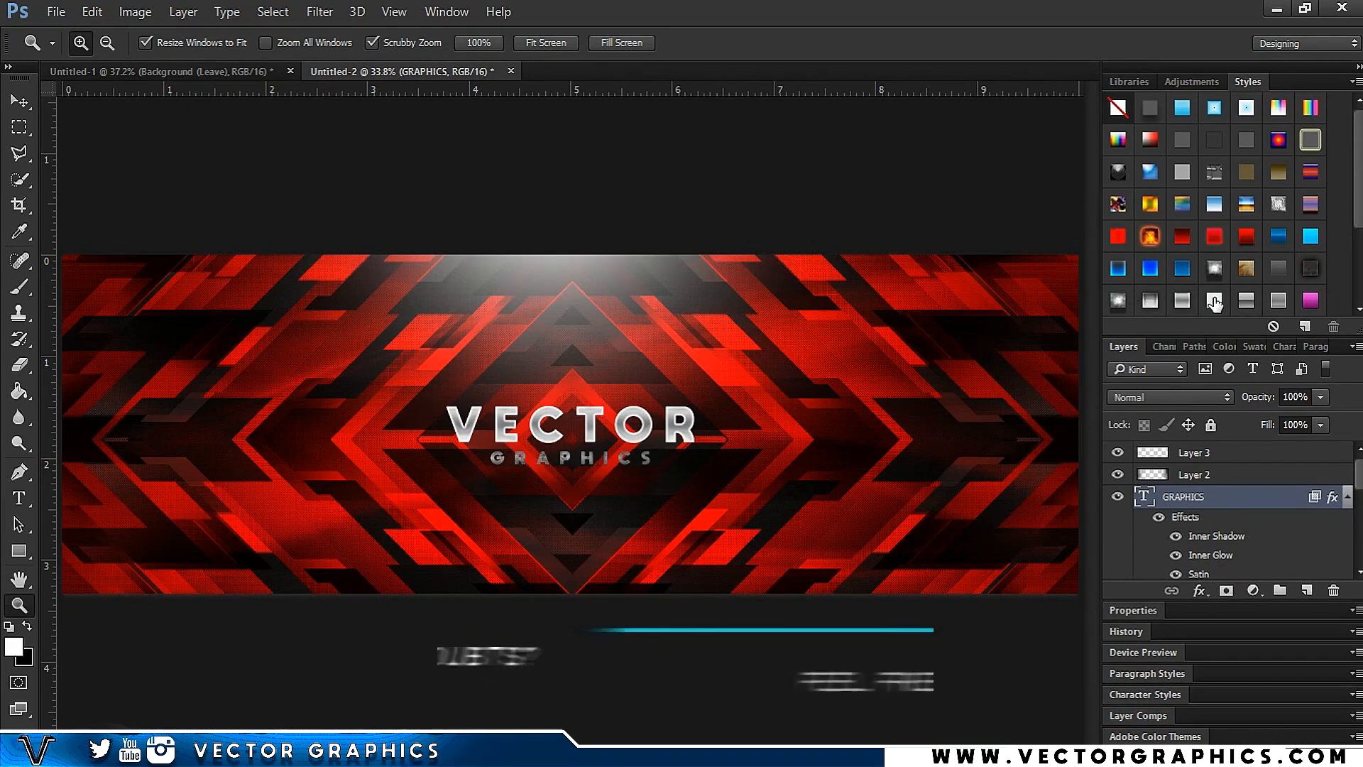
left_click(1174, 304)
left_click(1150, 305)
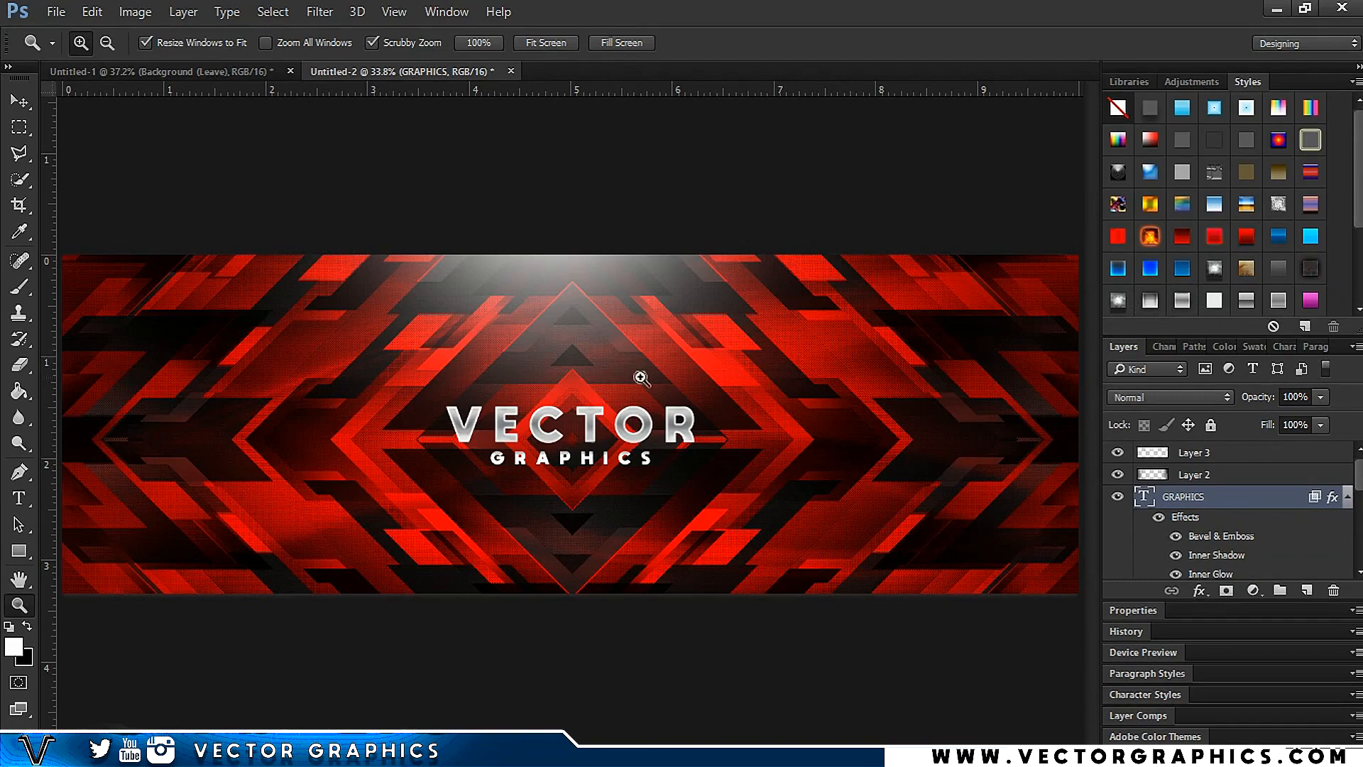
left_click_drag(755, 560, 731, 517)
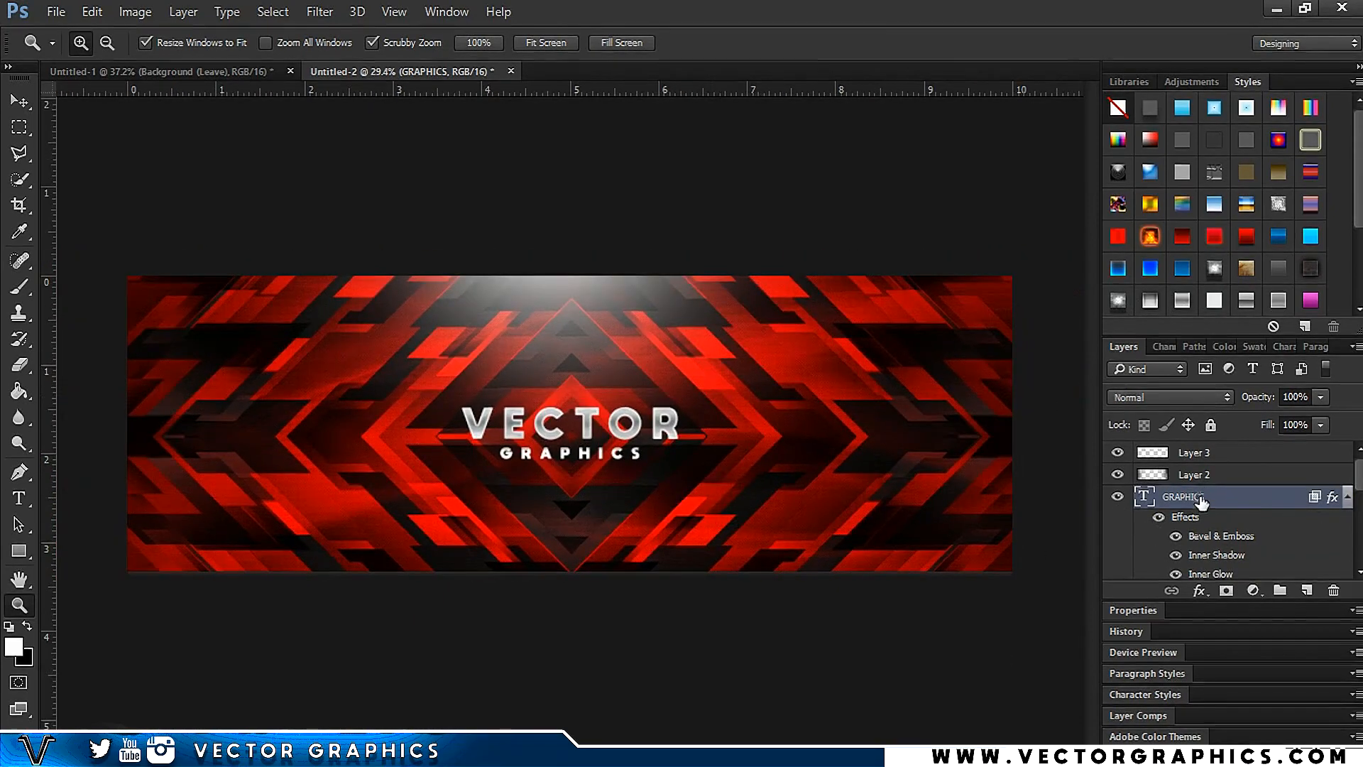
left_click(1215, 242)
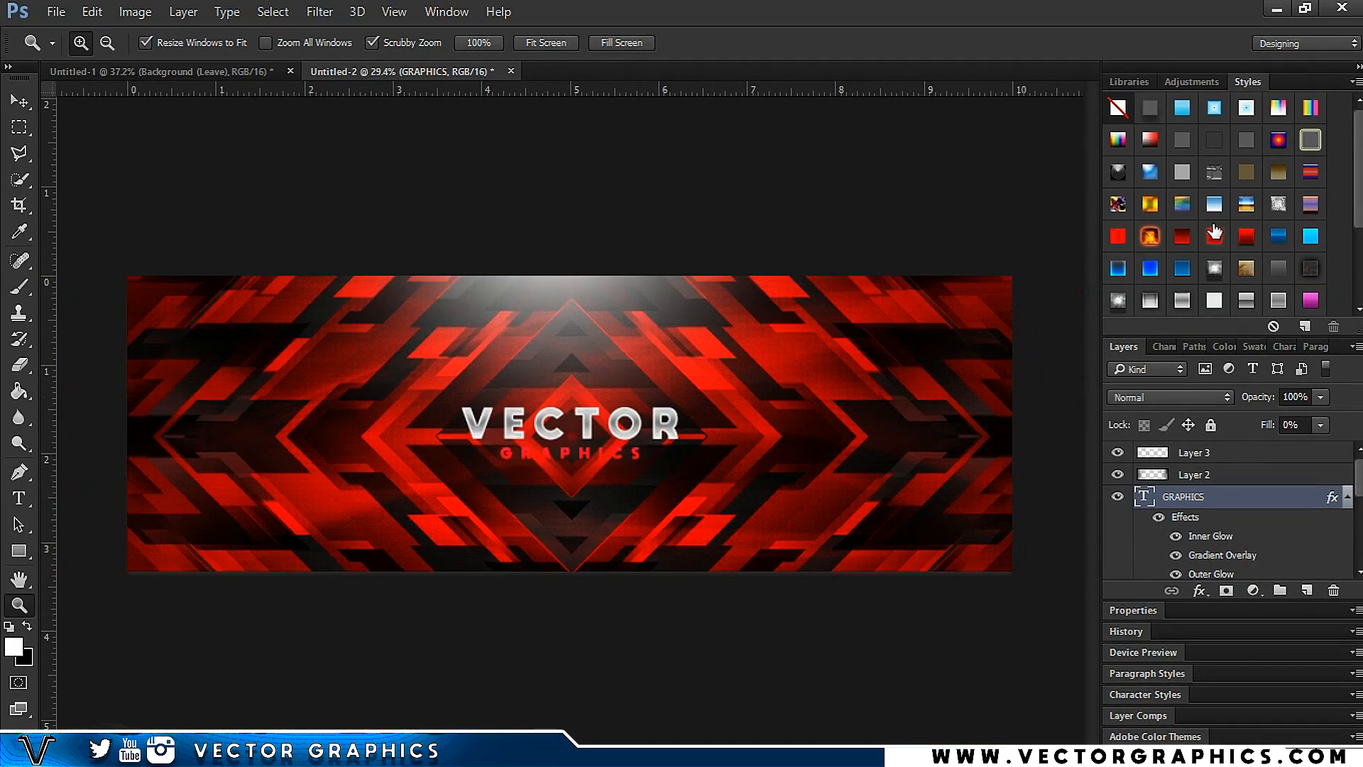
left_click(1128, 239)
left_click(1180, 240)
left_click(1214, 237)
left_click(1208, 209)
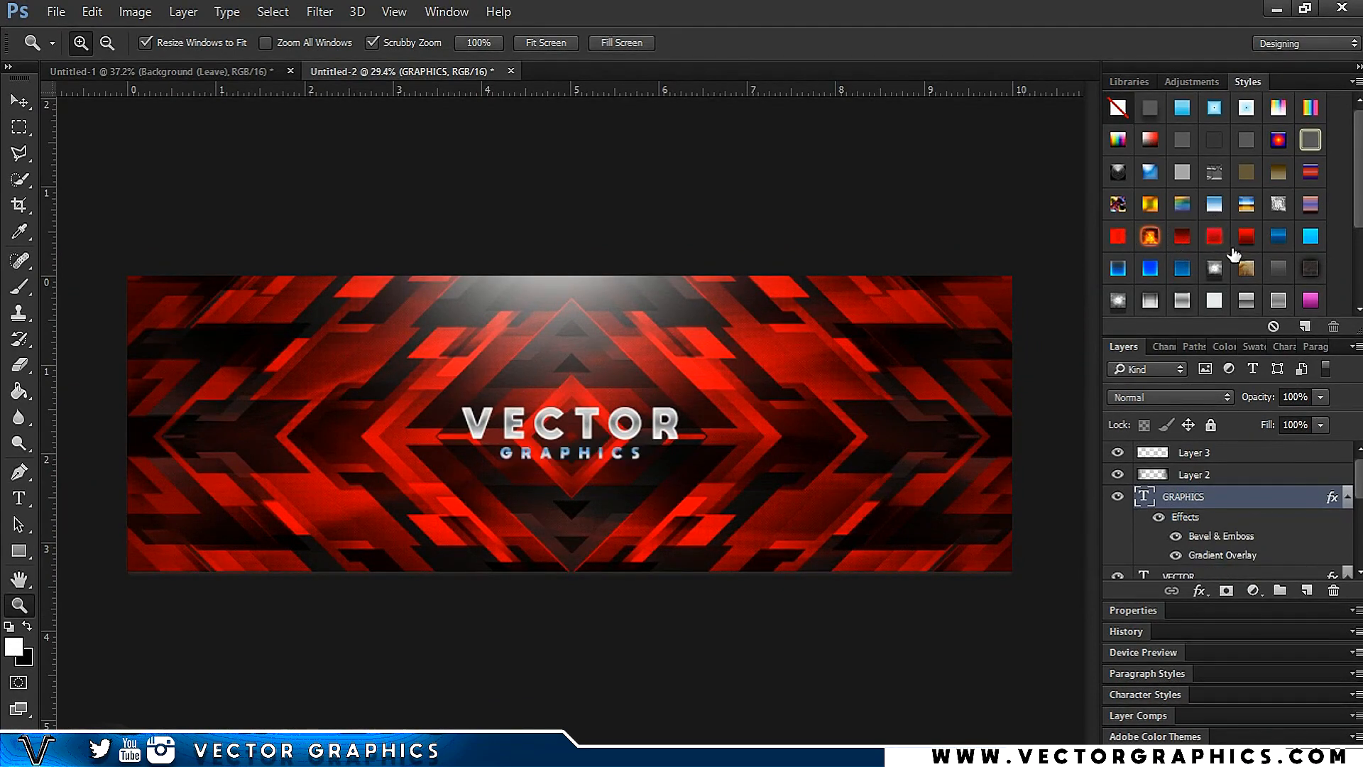
- Apply the grey gradient style preset with Inner Shadow, Gradient Overlay and Drop Shadow to the GRAPHICS text
left_click(1272, 303)
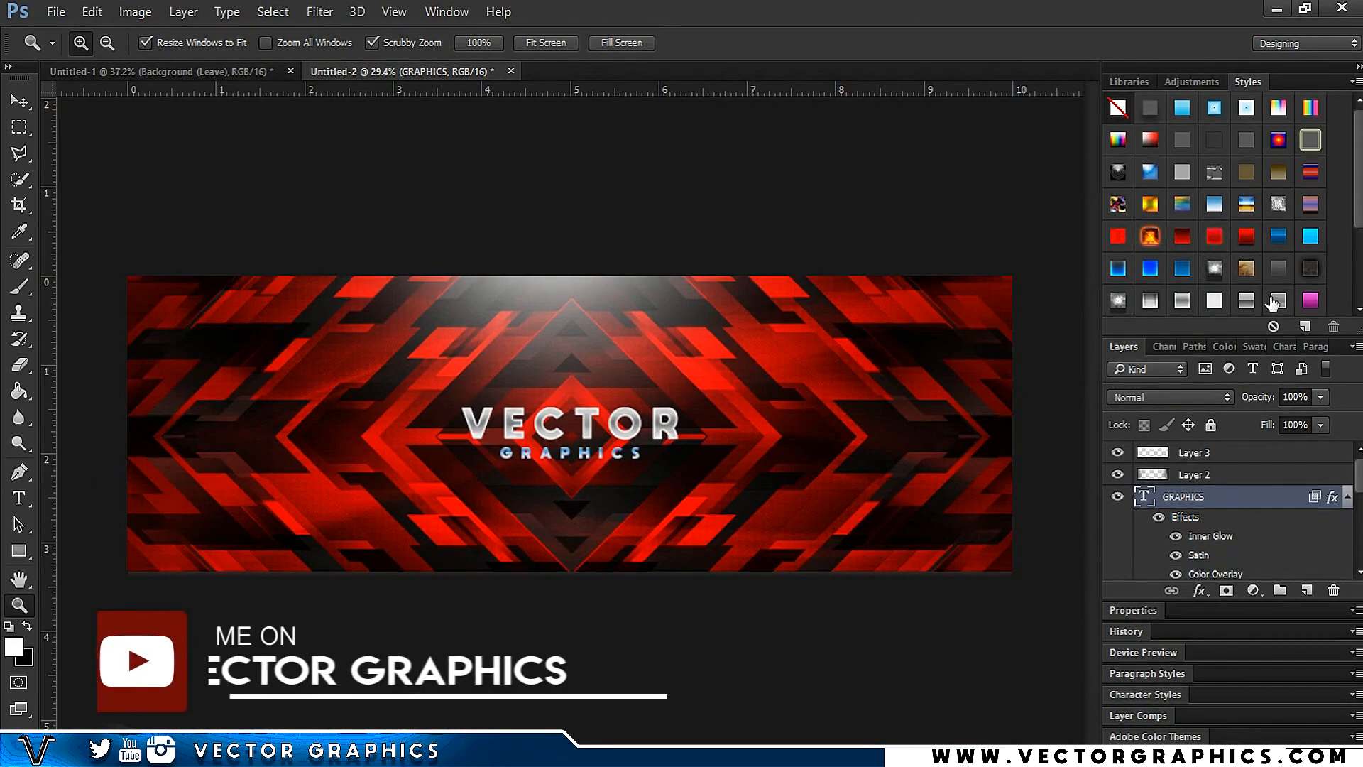
left_click(1246, 300)
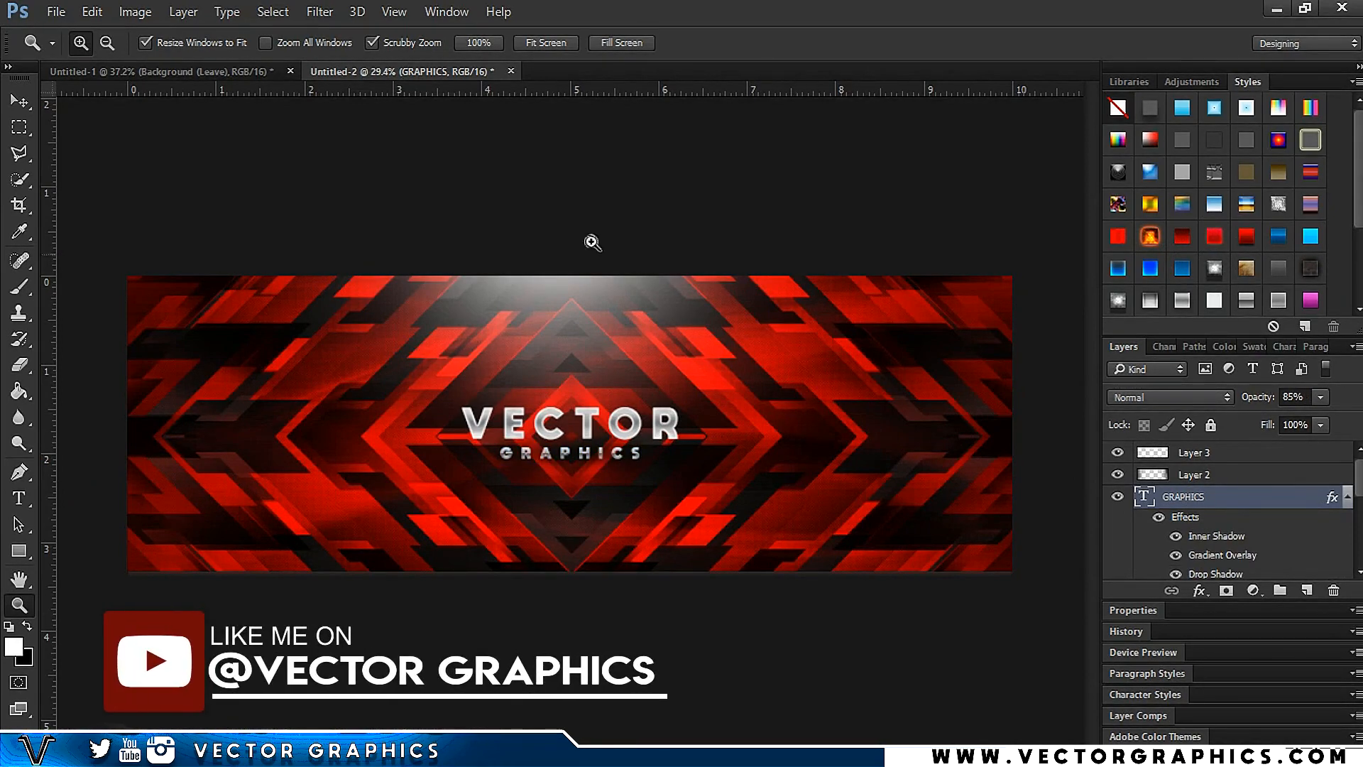
left_click(1360, 67)
left_click_drag(1013, 410, 1042, 458)
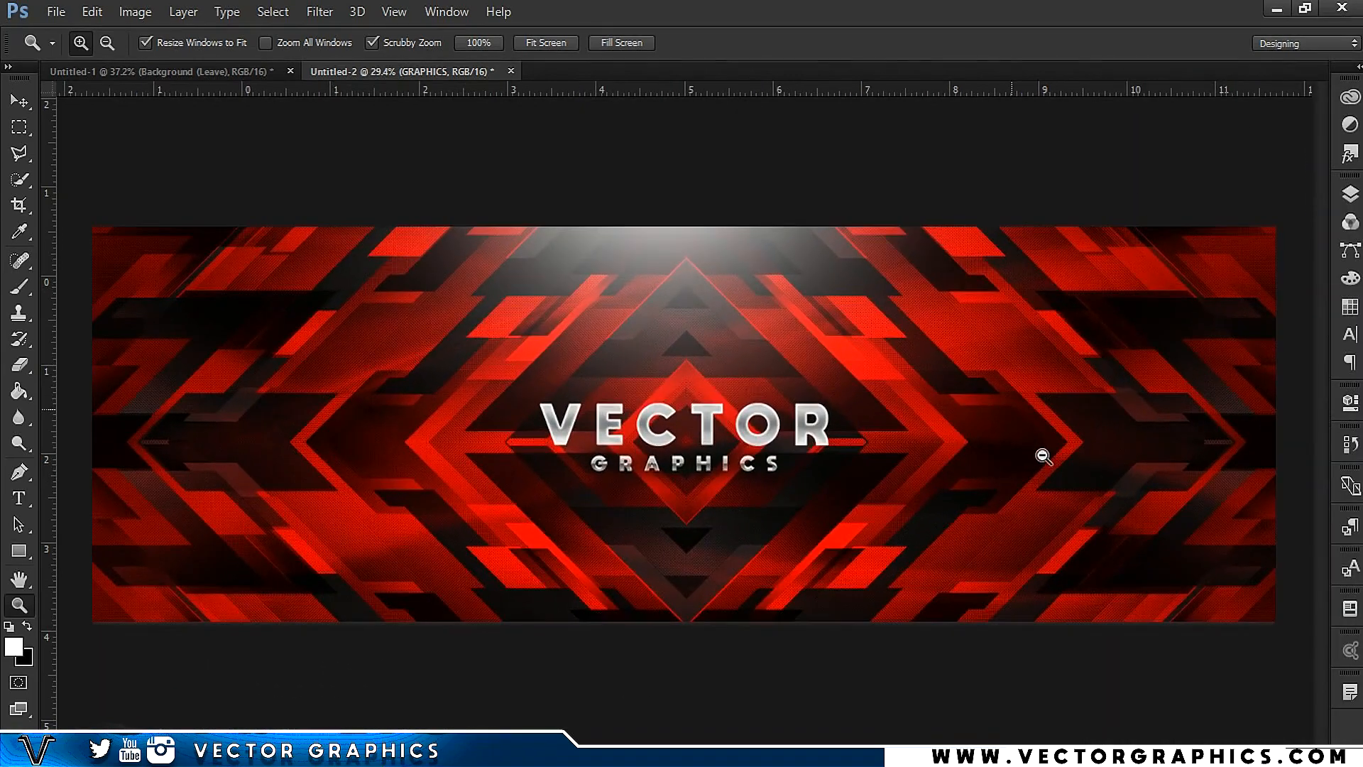
left_click_drag(817, 402, 811, 477)
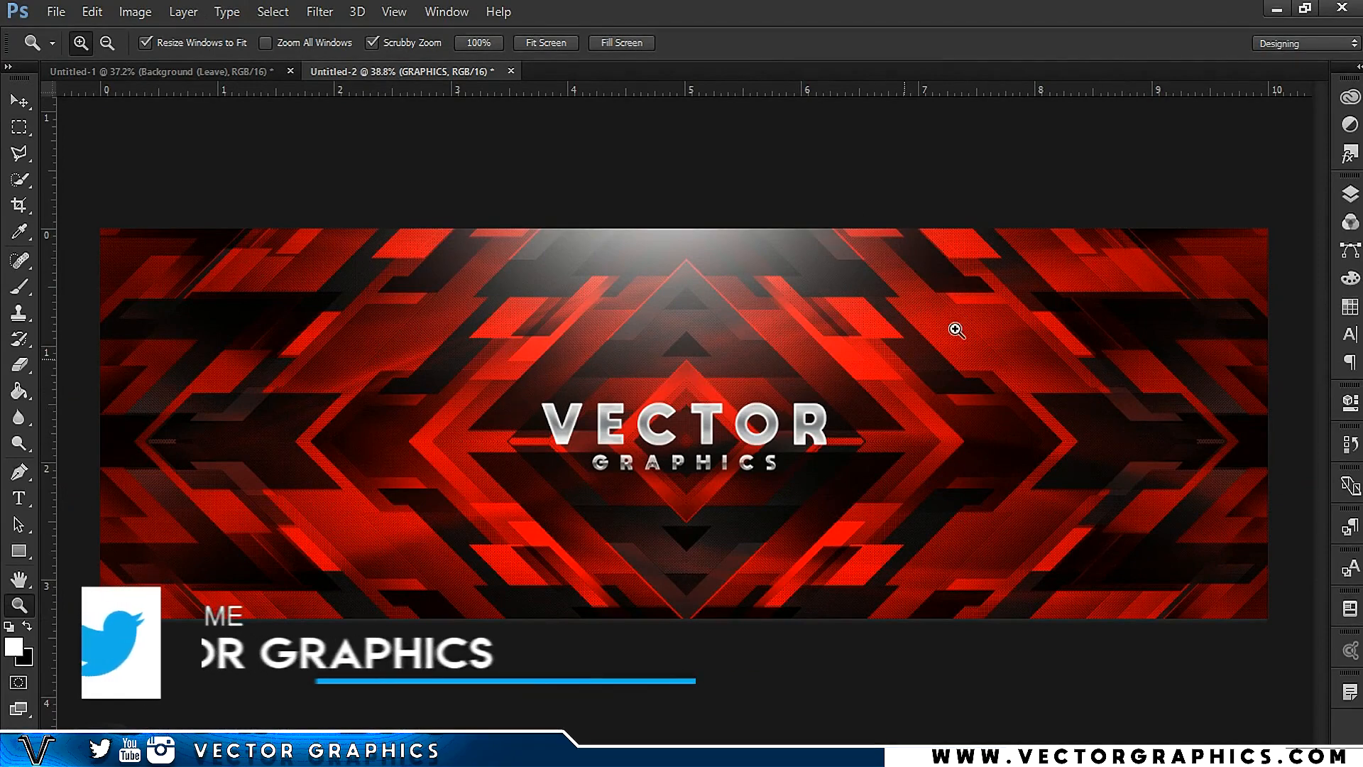
left_click_drag(846, 583, 1147, 441)
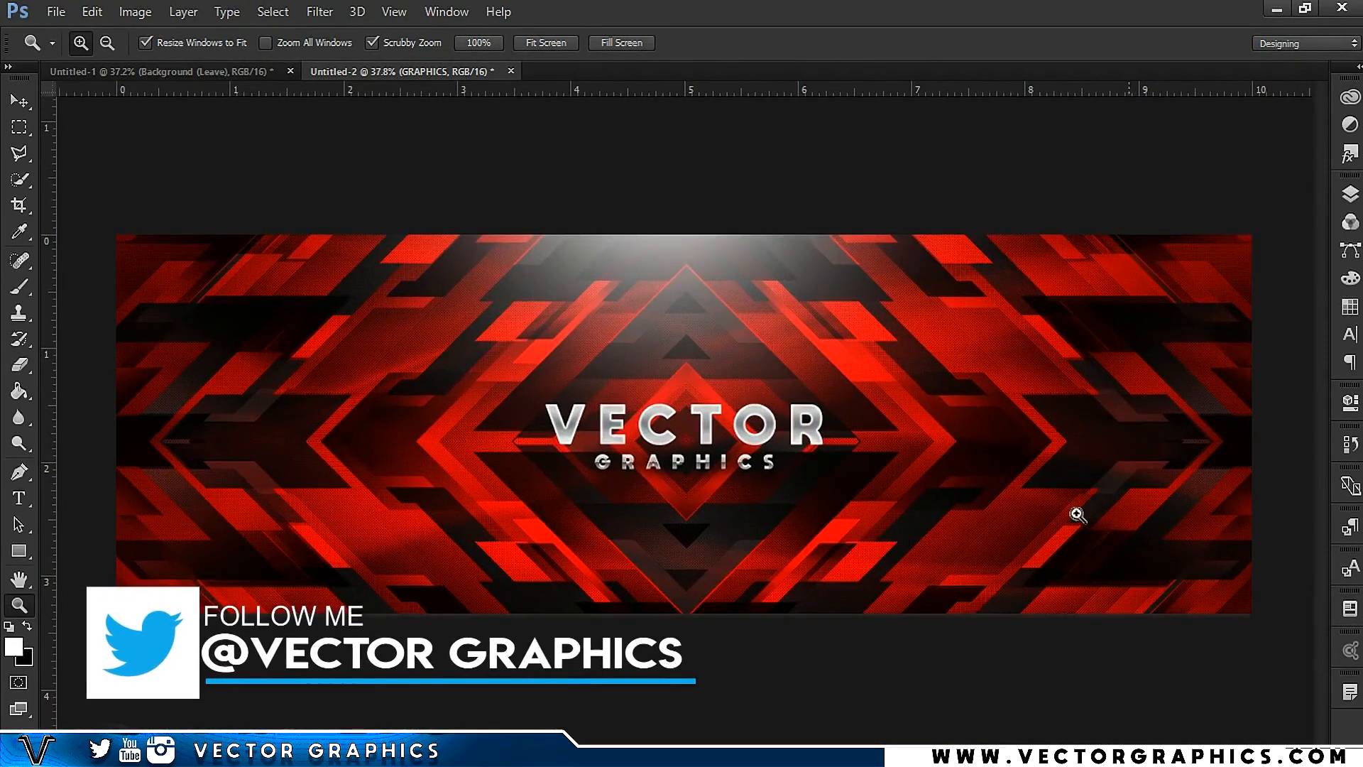
- Group the white highlight layer and the dark edge layer together above the text layers
left_click(1350, 203)
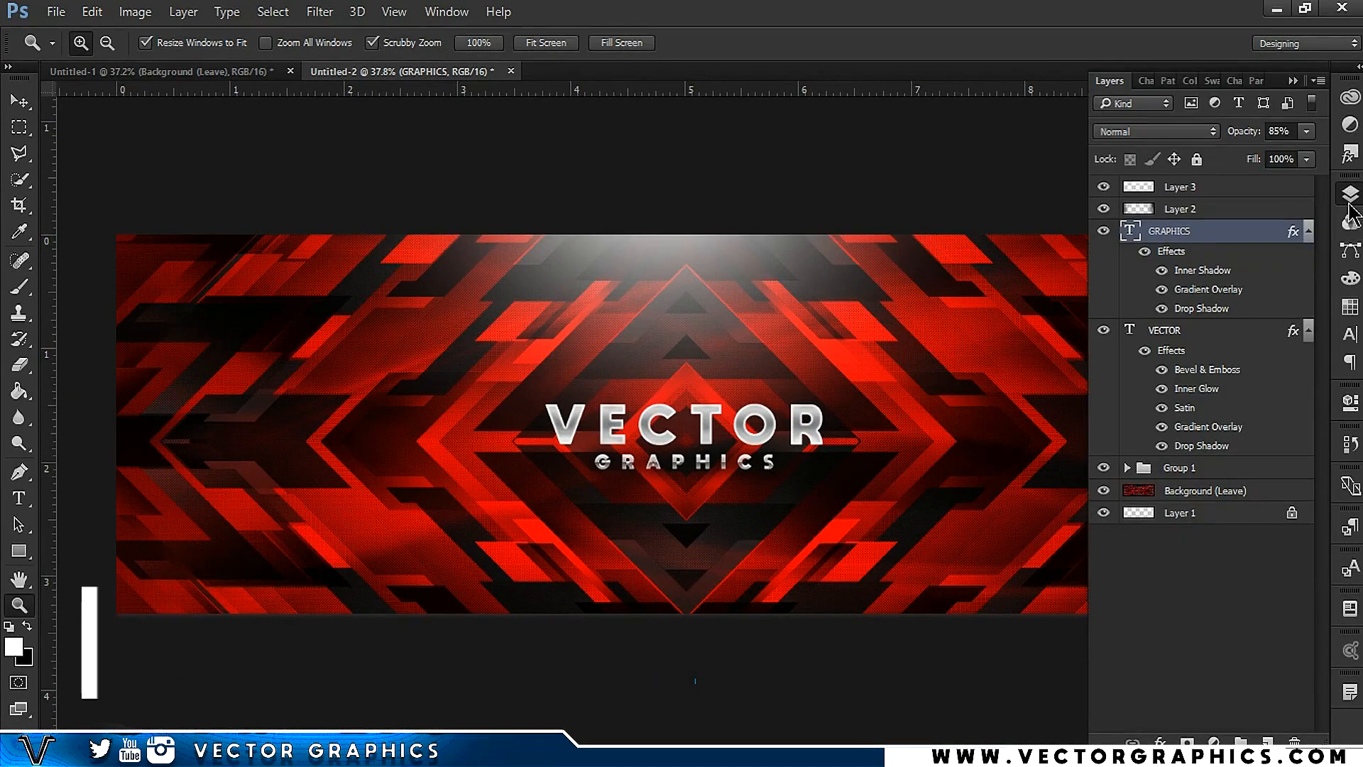
left_click(1259, 616)
left_click(1224, 188)
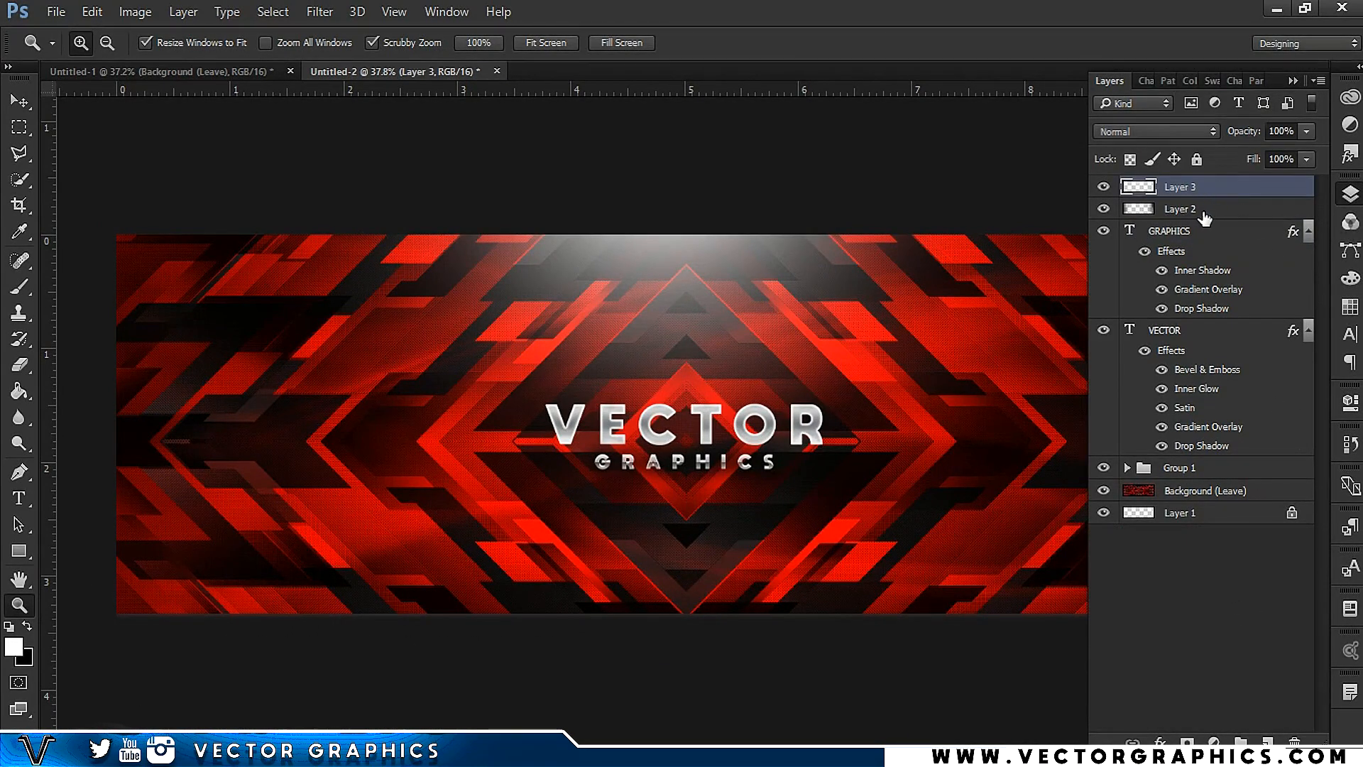
left_click(1211, 207, "shift")
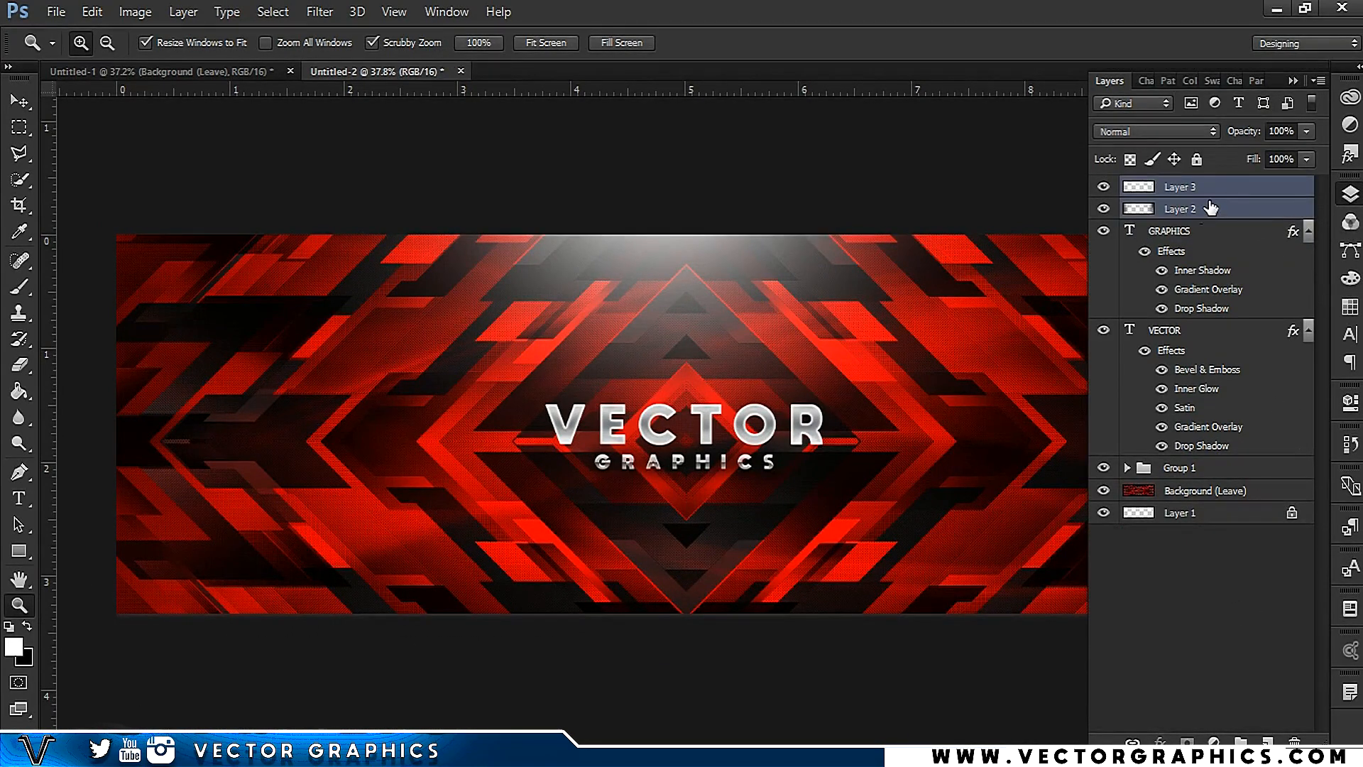
left_click(1243, 741)
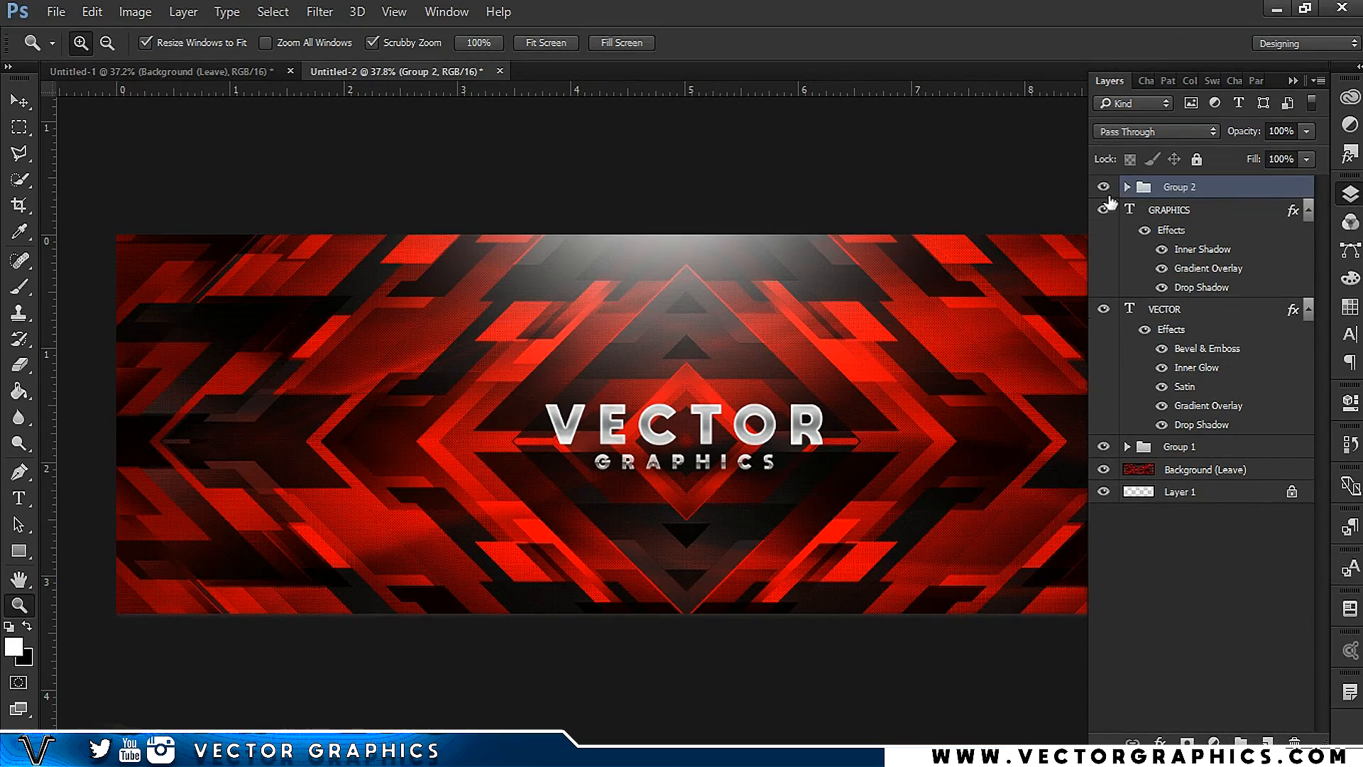
double_click(1180, 188)
left_click(1199, 589)
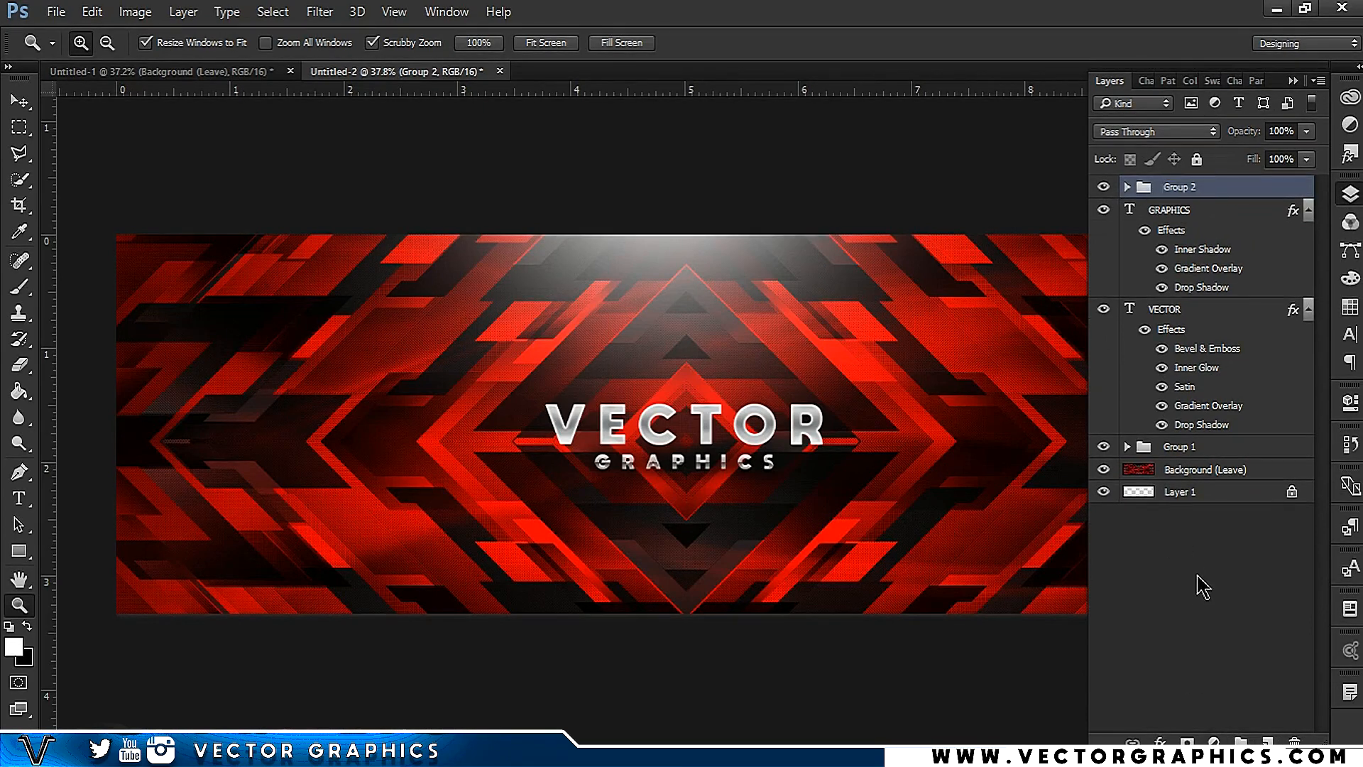
left_click(1229, 188)
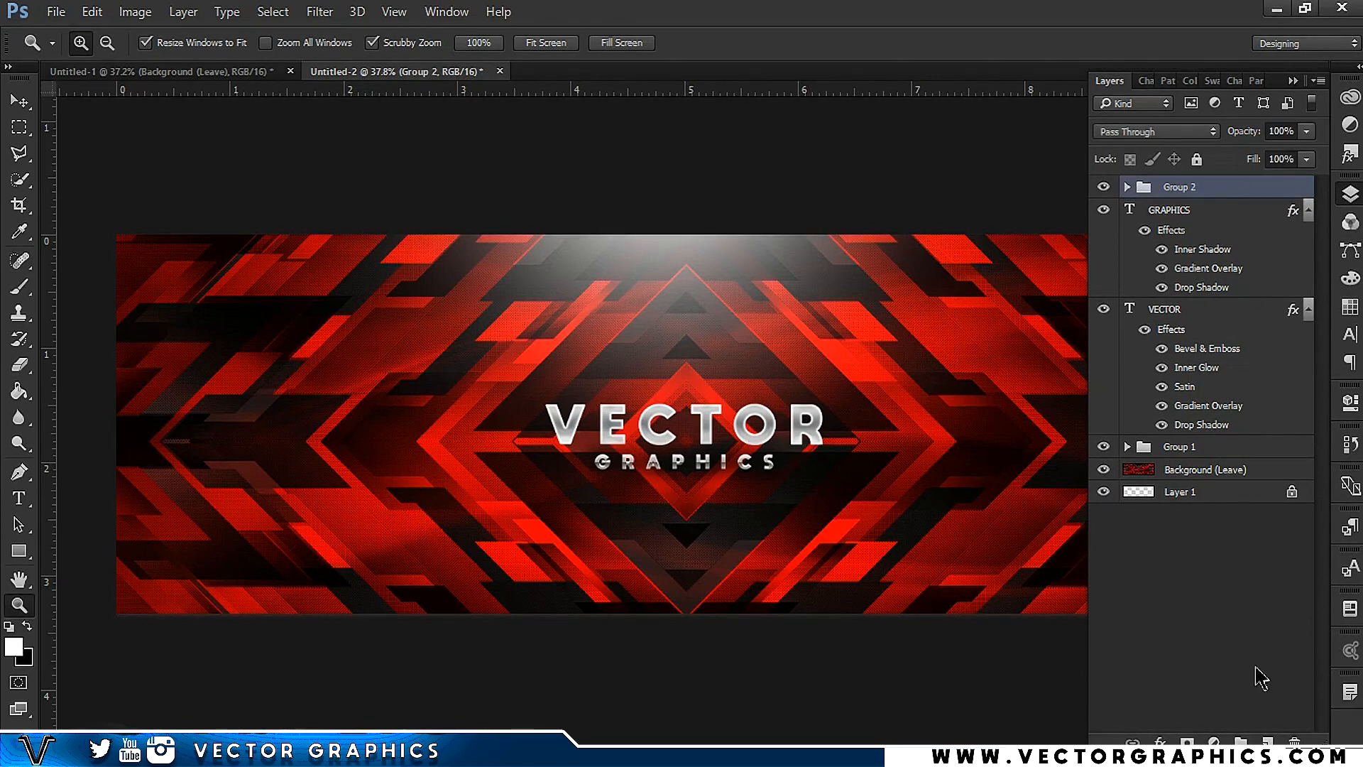
left_click(1202, 320)
- Add a Hue/Saturation adjustment layer above Exposure 1 inside Group 1
left_click(1206, 448)
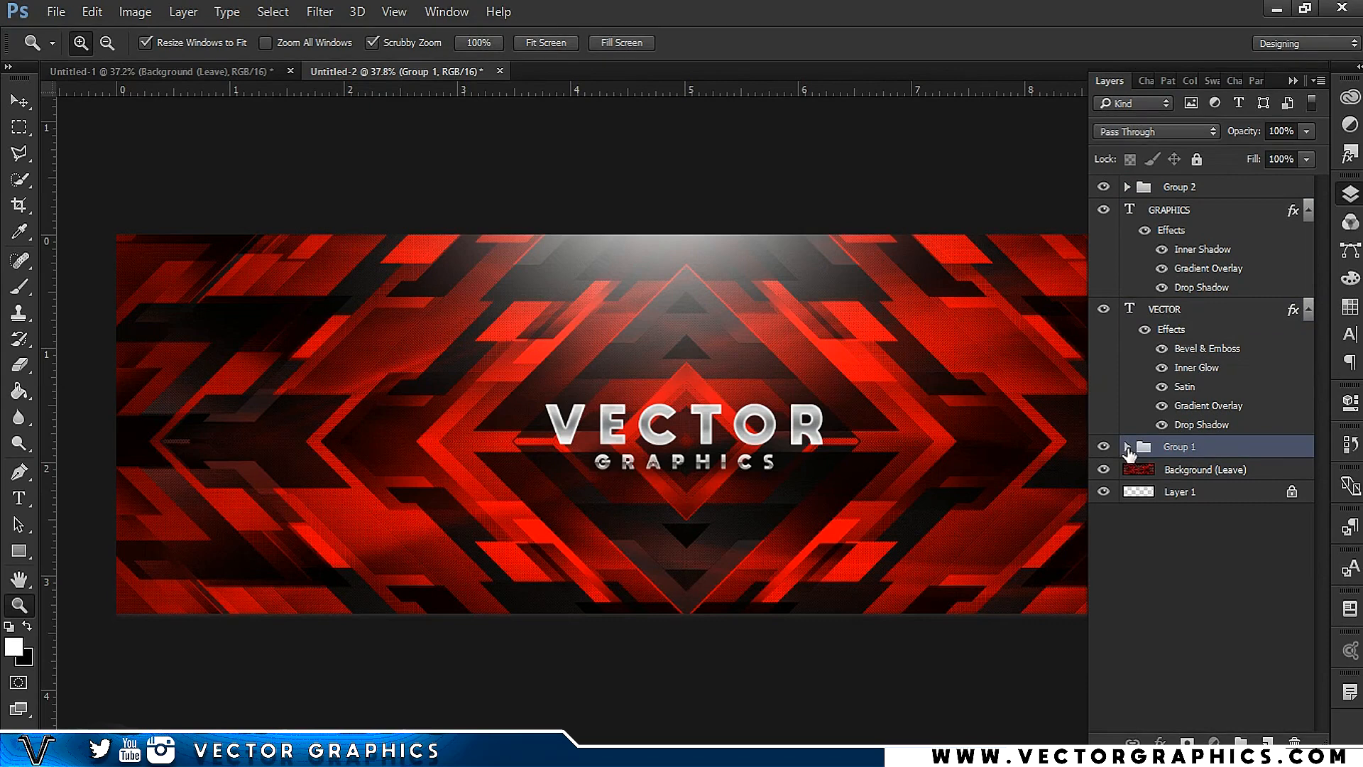
left_click(1128, 447)
left_click(1216, 473)
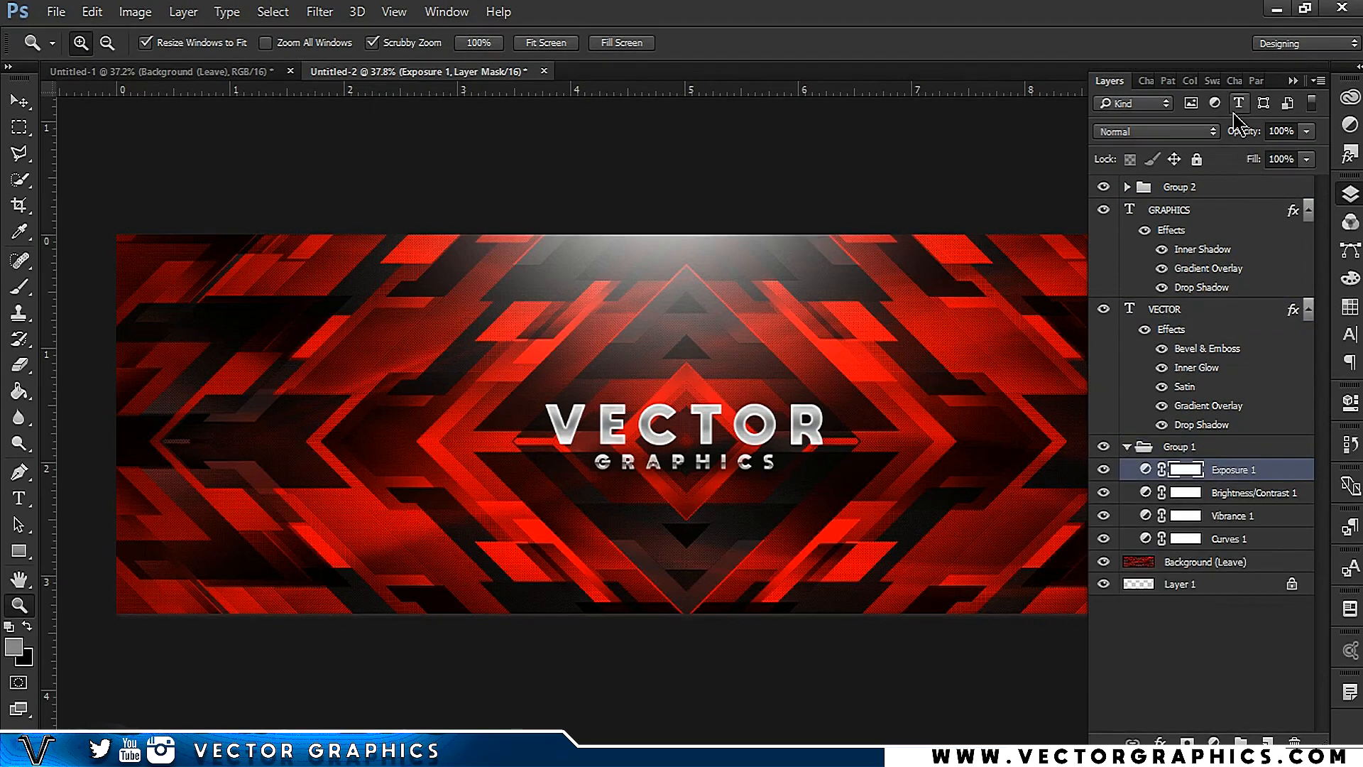
left_click(1214, 742)
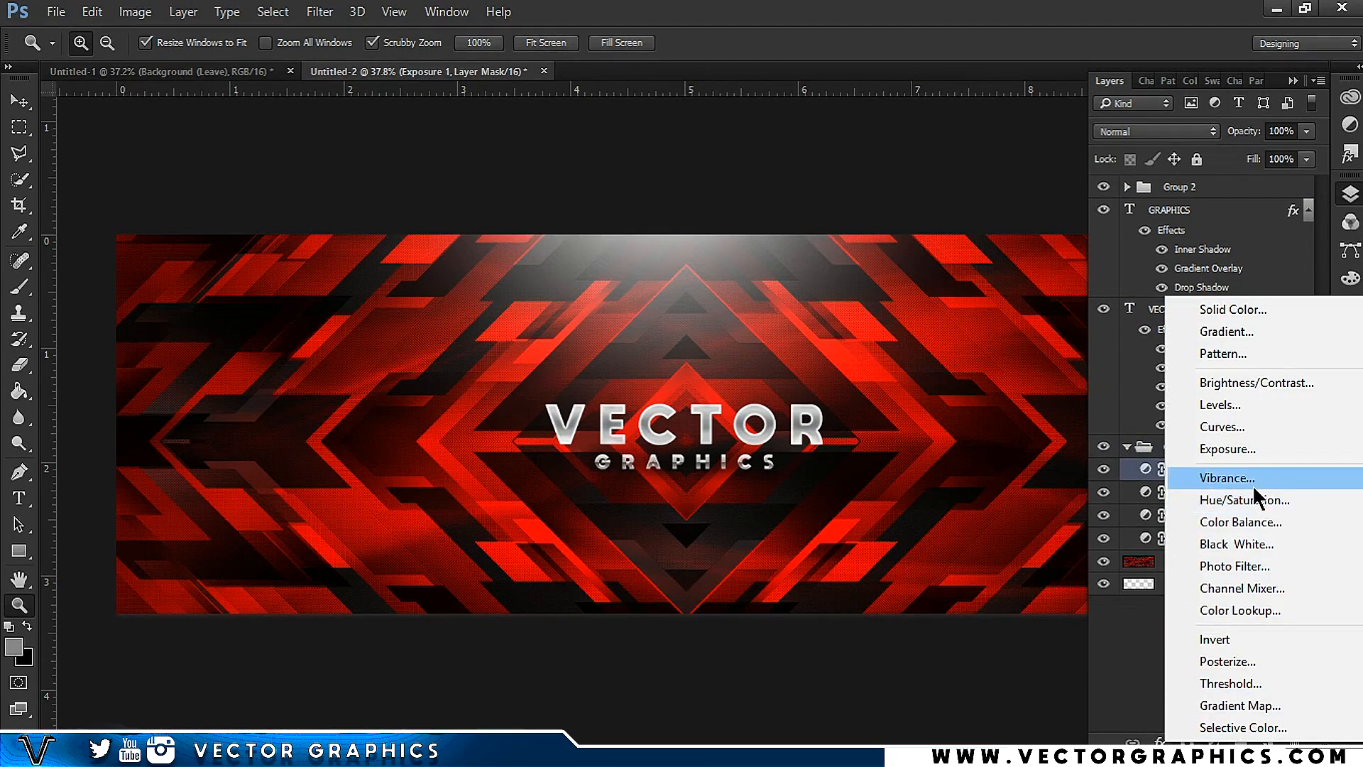
left_click(1261, 499)
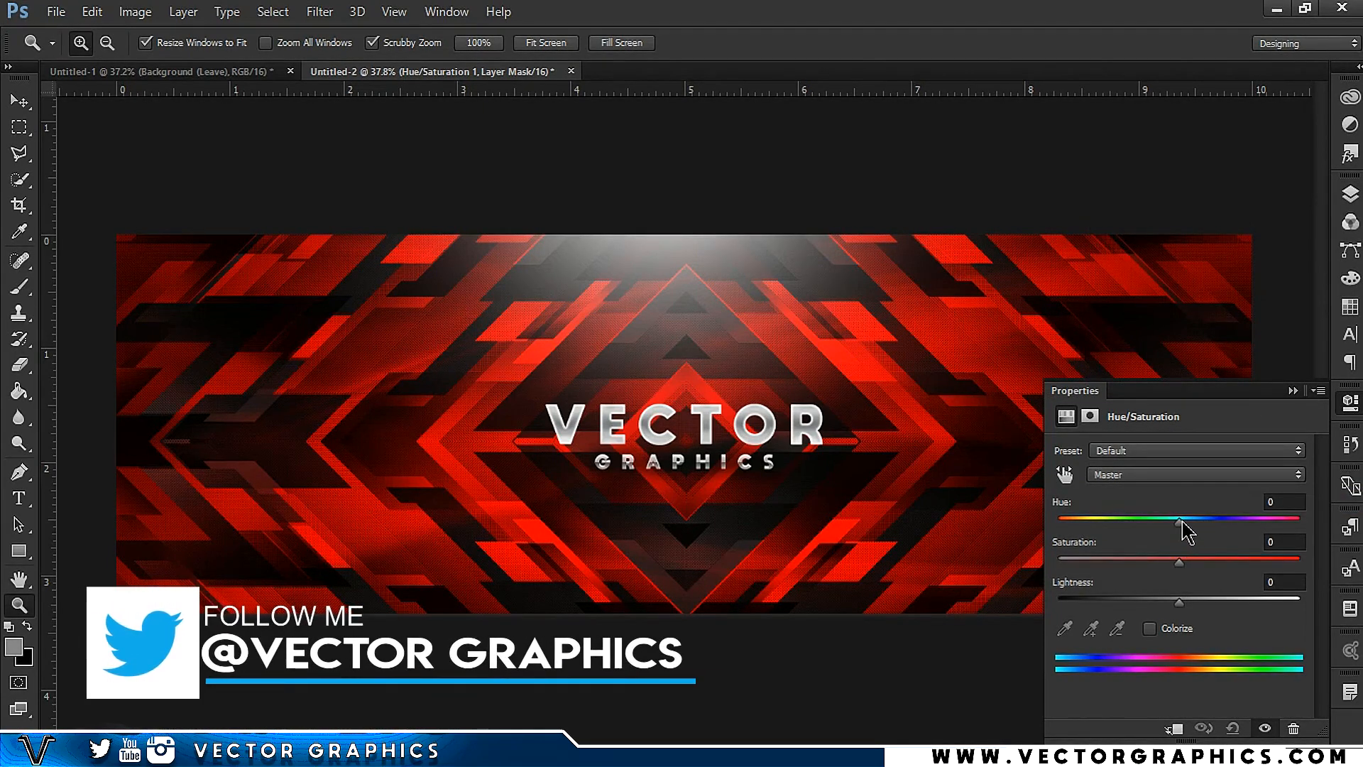
- Recolour the red background pattern blue by setting the adjustment's Hue to -137, then review the whole banner
left_click_drag(1173, 527, 1089, 534)
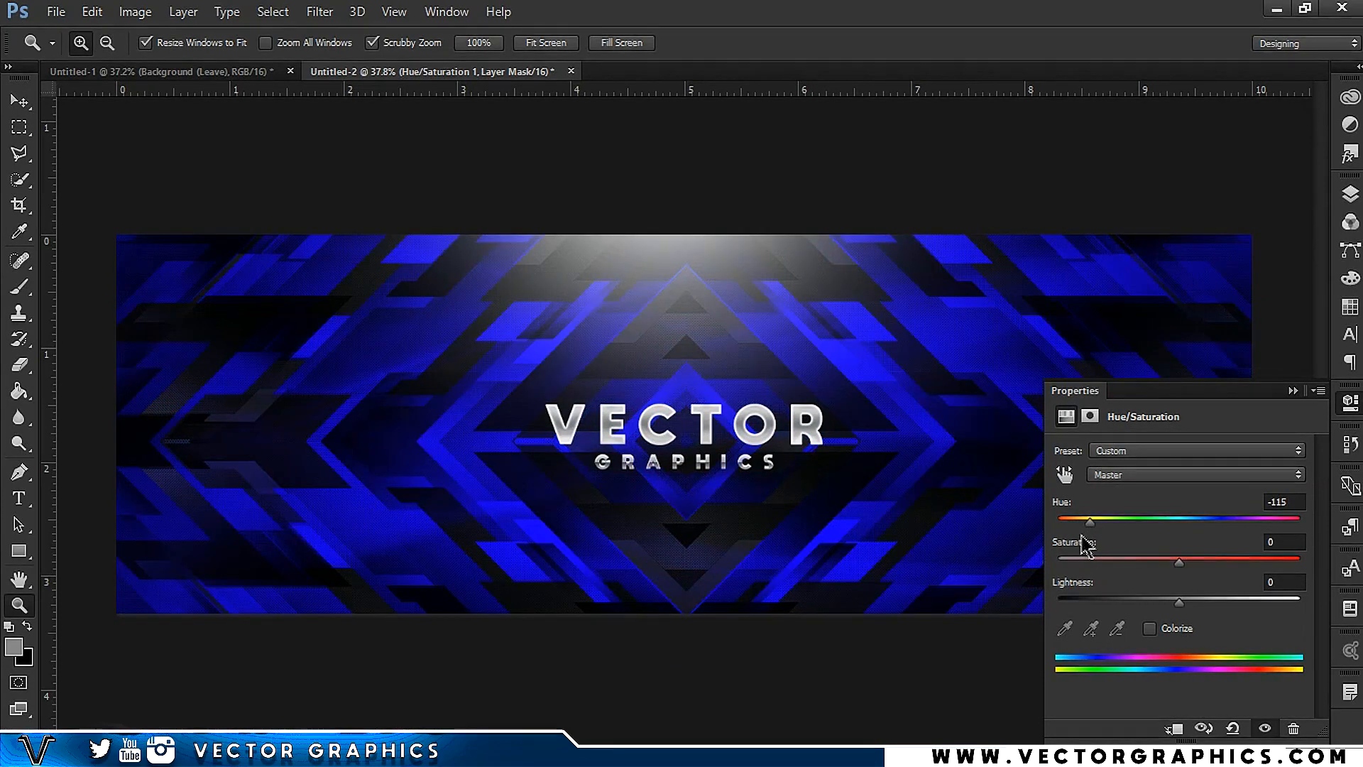
left_click_drag(1083, 526, 1080, 531)
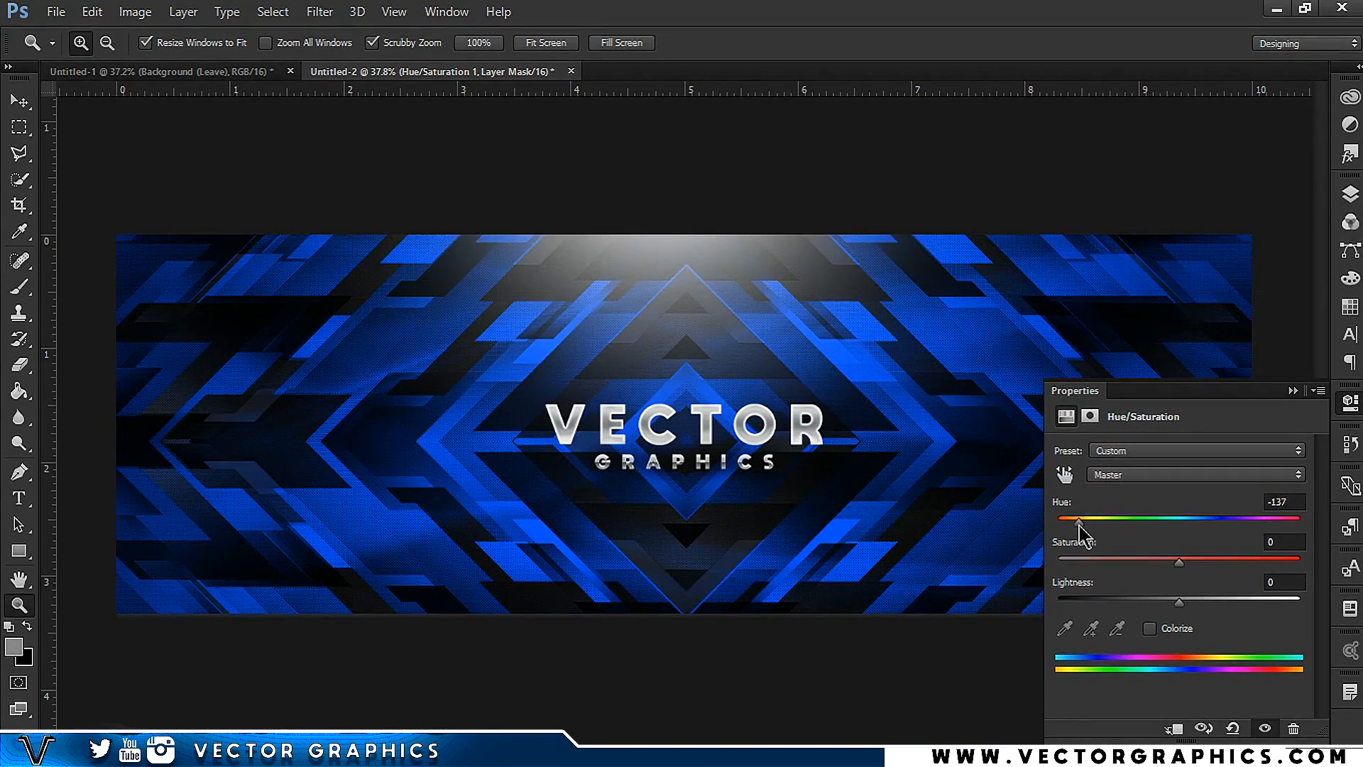
left_click(1293, 391)
left_click_drag(822, 557, 828, 589)
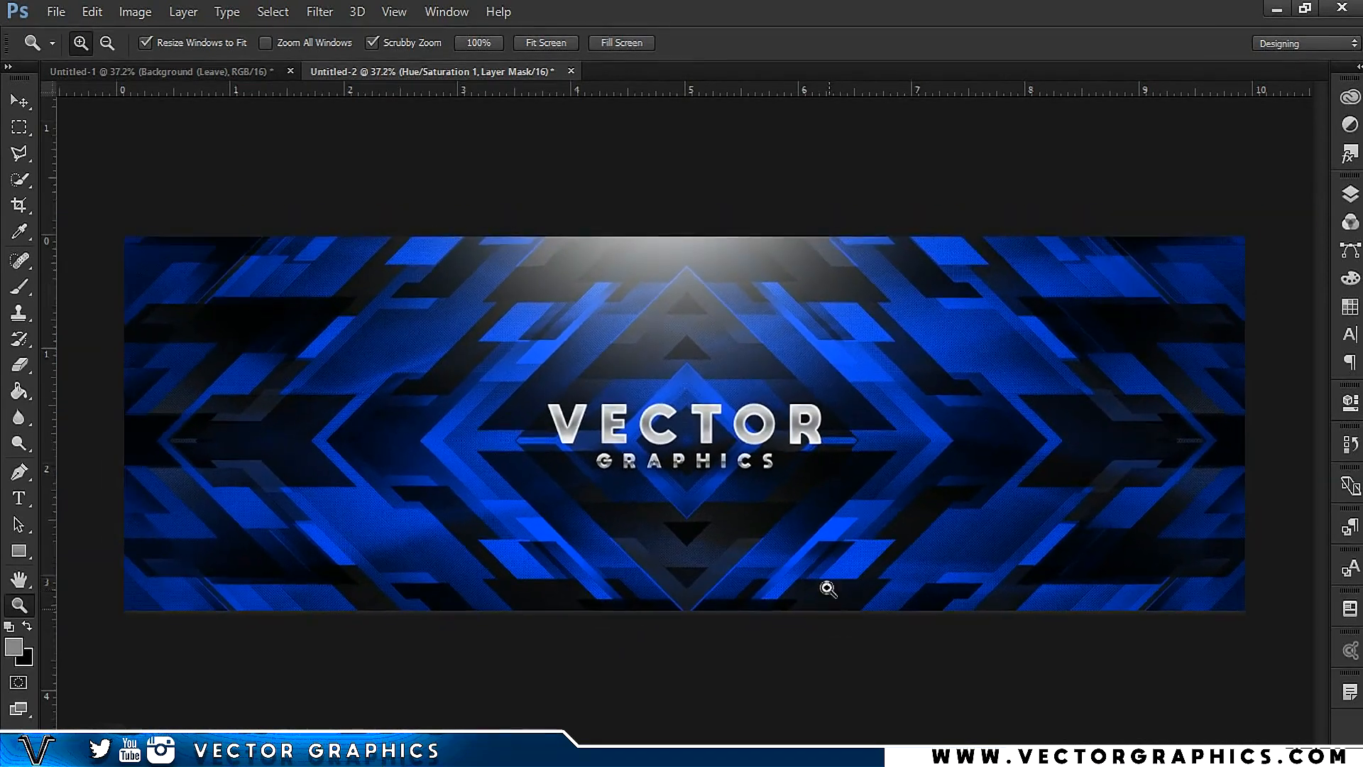
left_click_drag(1037, 519, 1044, 529)
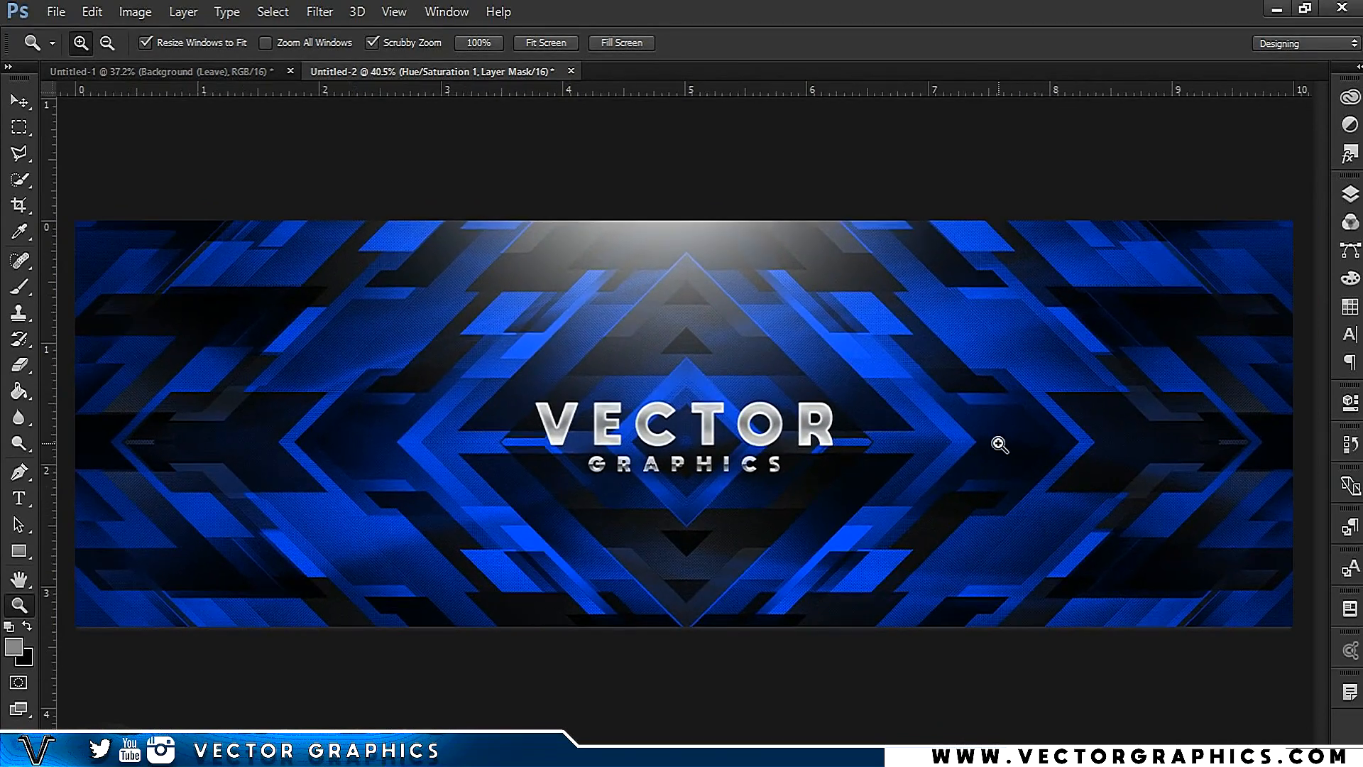